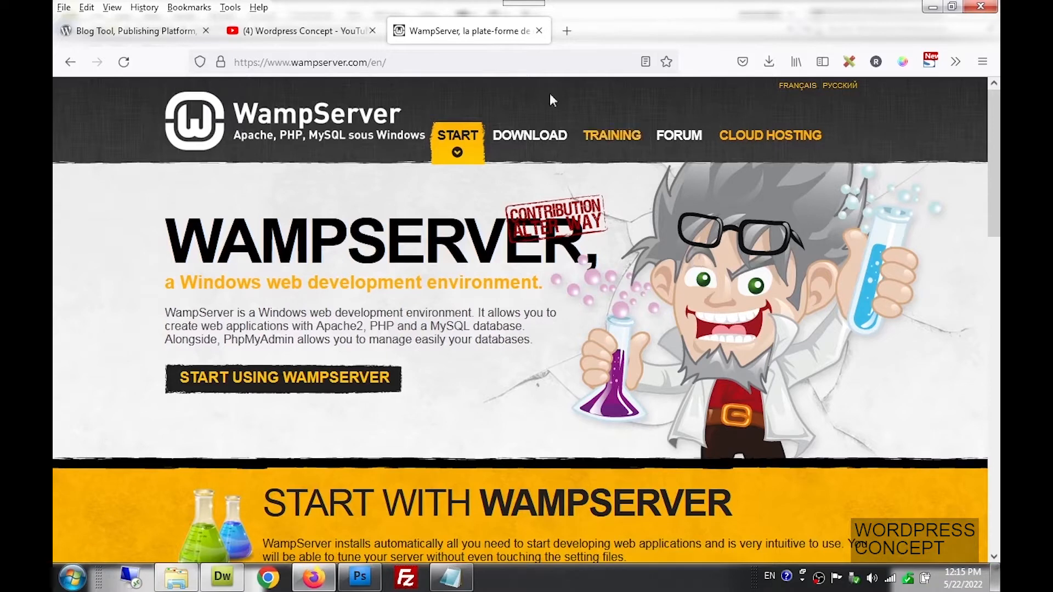
Bring the 'Blog Tool, Publishing Platform' tab showing the wordpress.org home page to the front
click(173, 36)
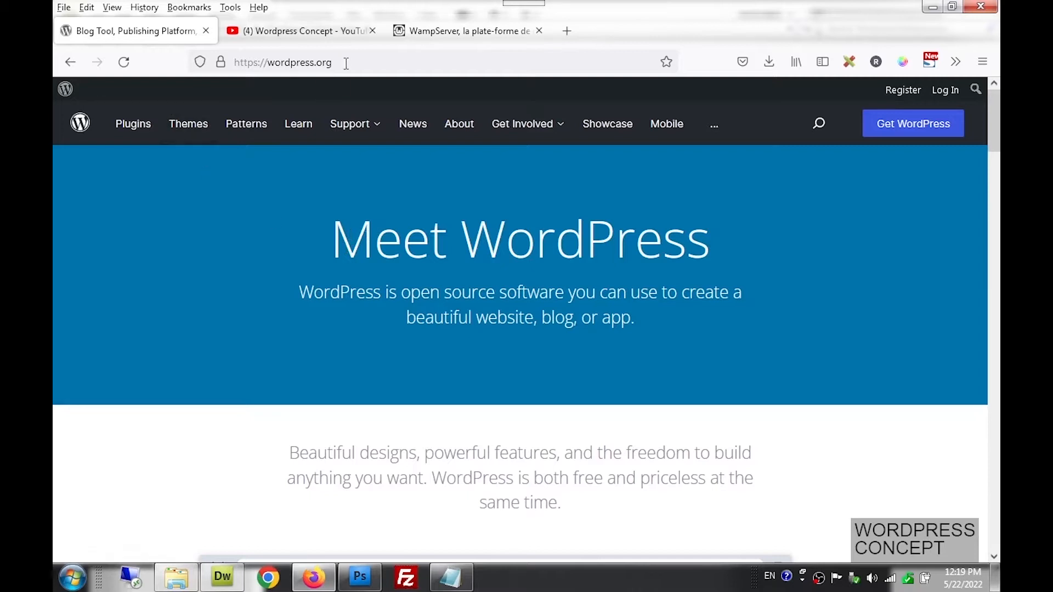
drag(346, 63, 226, 63)
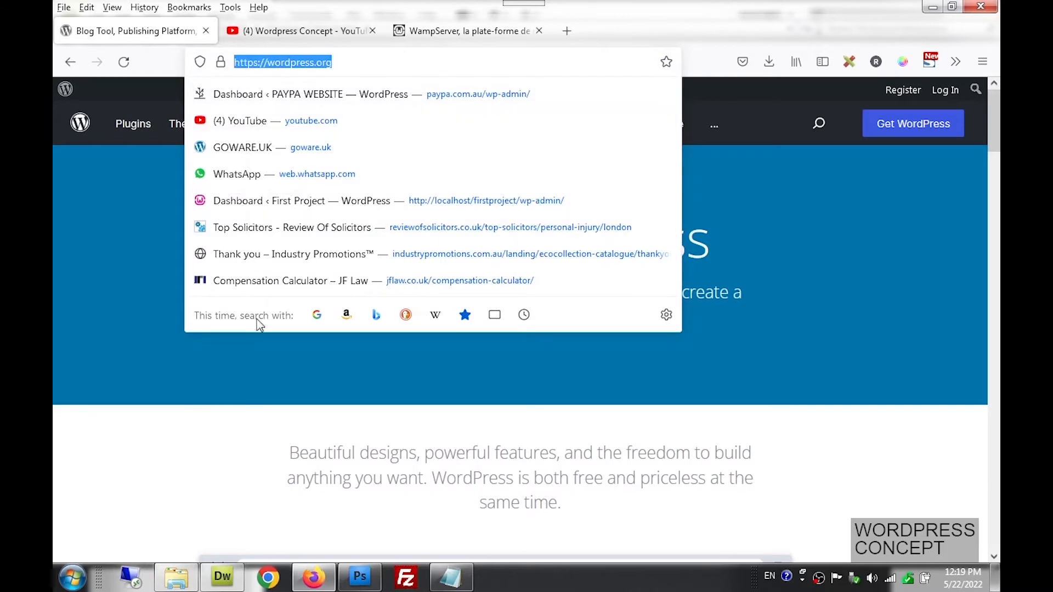
click(263, 404)
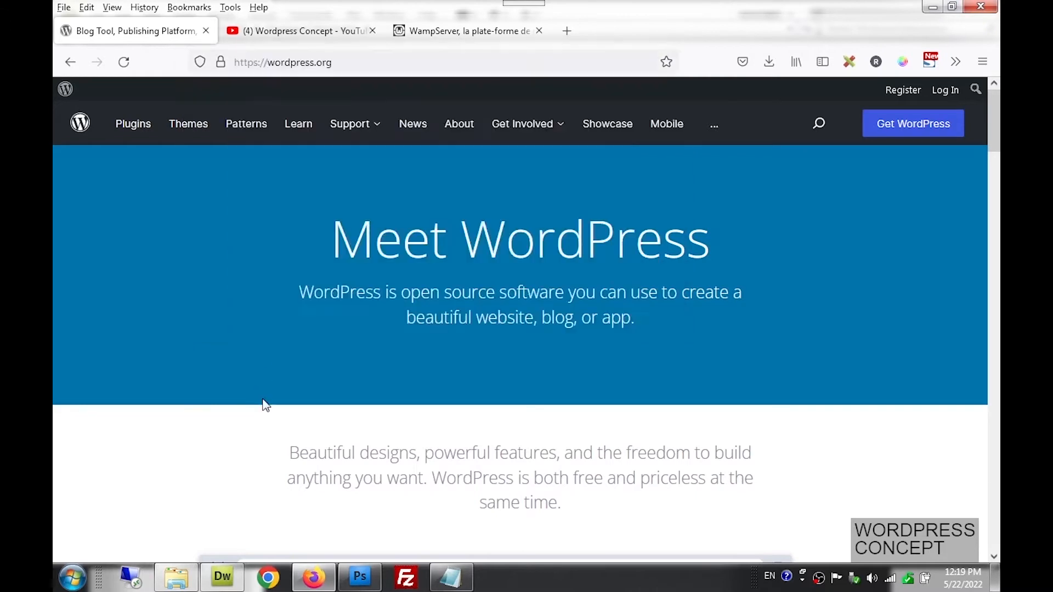
click(439, 584)
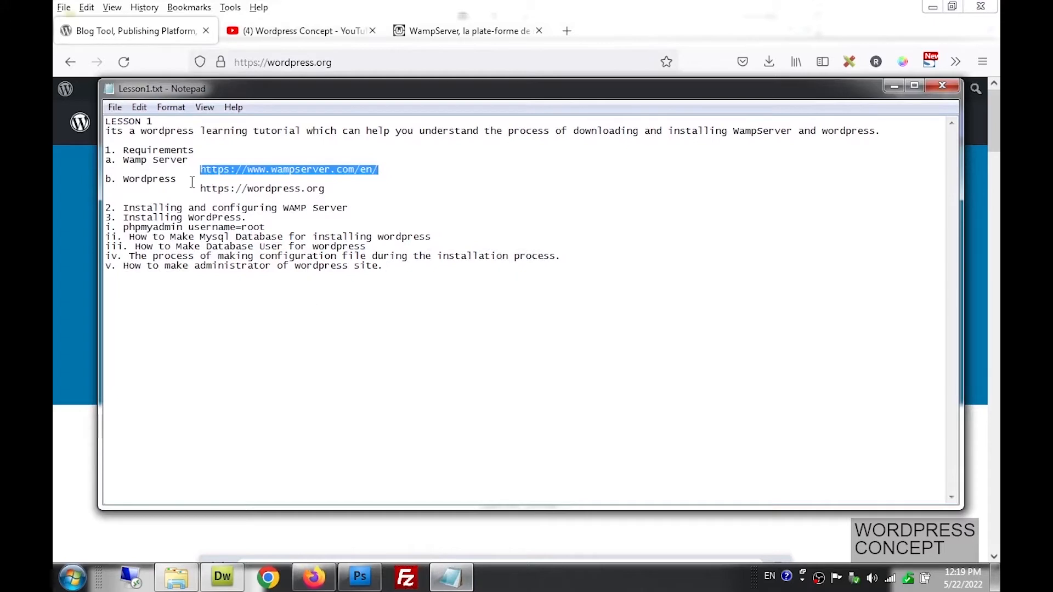
drag(201, 189, 326, 189)
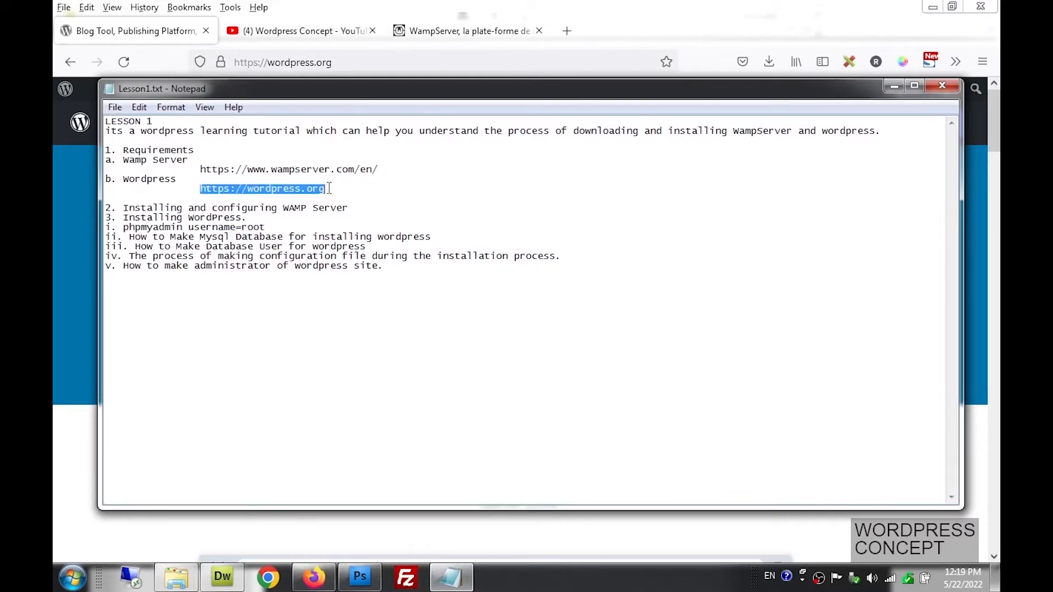
click(893, 86)
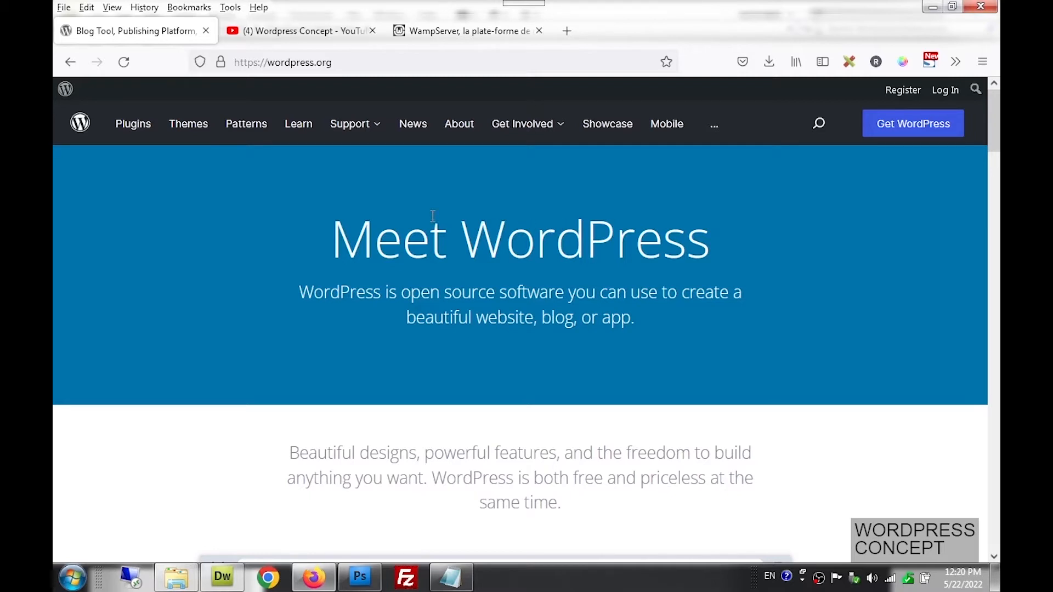
Return to the wampserver.com home page tab, then bring the lesson notes back up
click(461, 37)
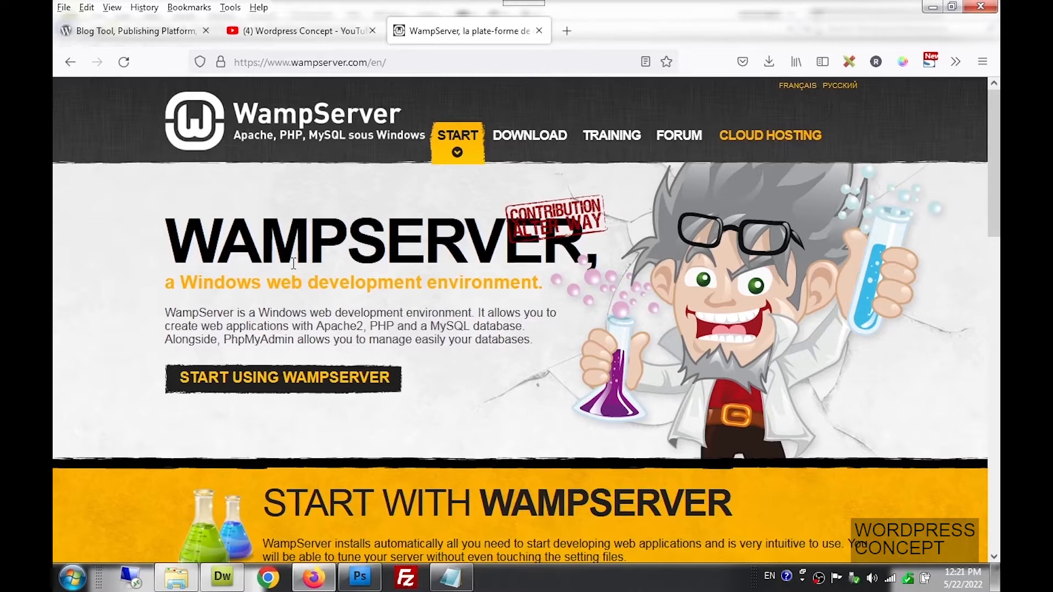
click(451, 577)
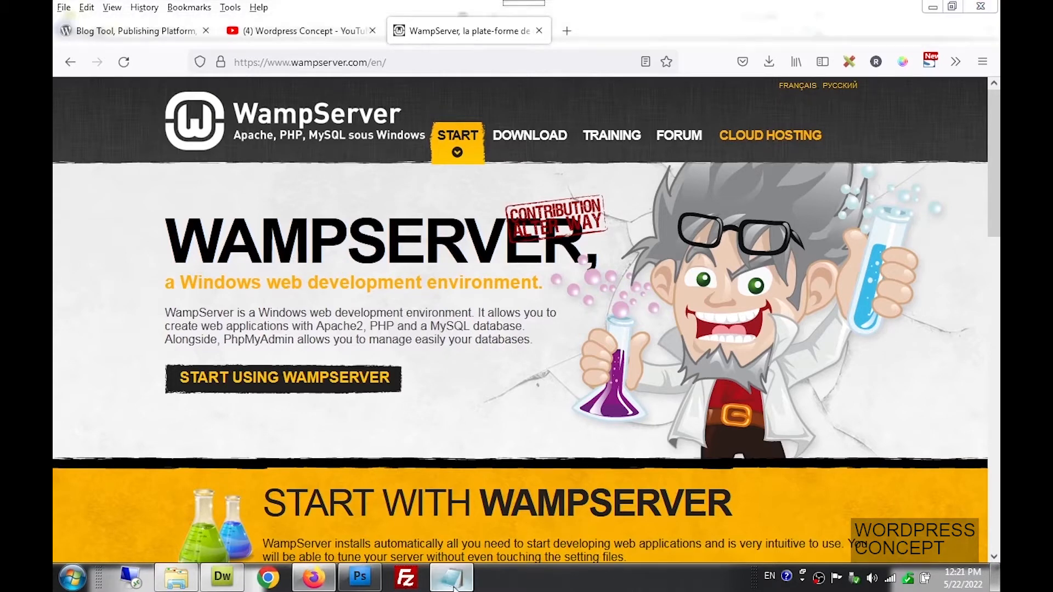
drag(200, 170, 391, 167)
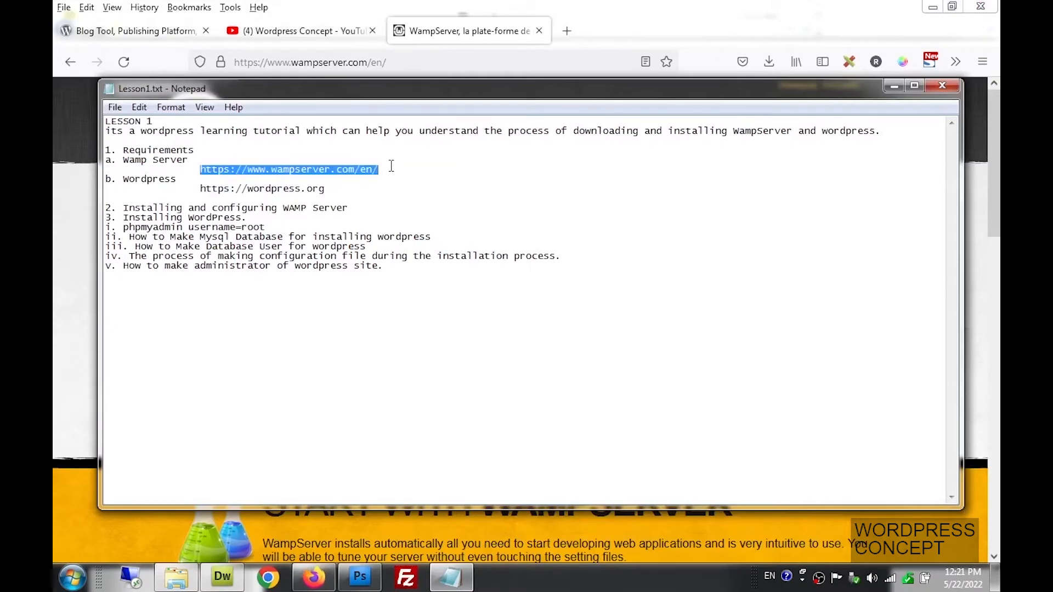
click(894, 86)
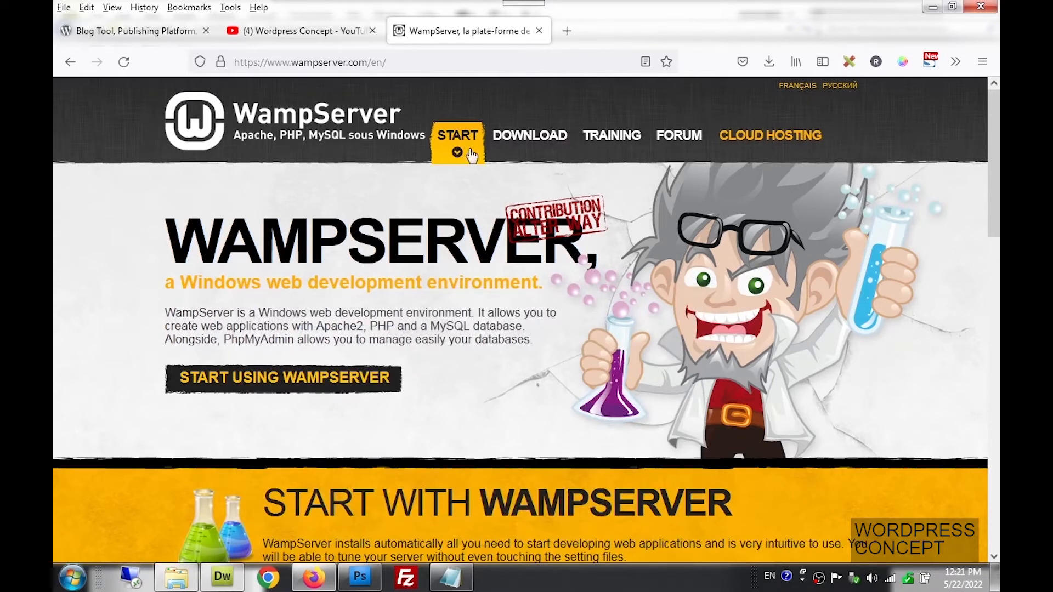
Open the WampServer 32 bits (x86) 3.2.6 download form from the DOWNLOAD section
click(509, 135)
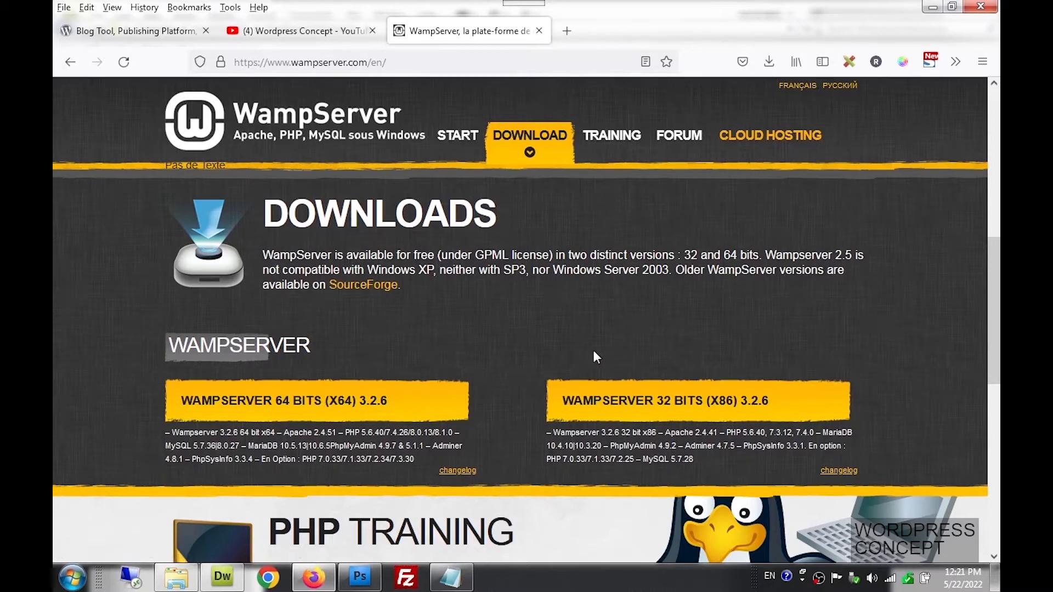
click(628, 405)
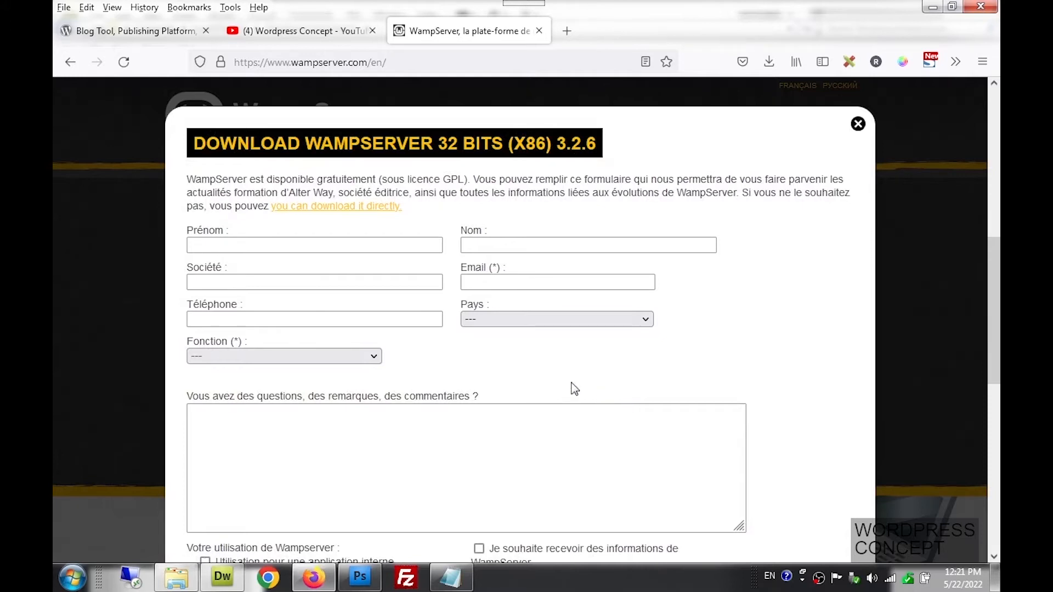
Download wampserver3.2.6_x86.exe directly from SourceForge and close the downloads panel
click(373, 213)
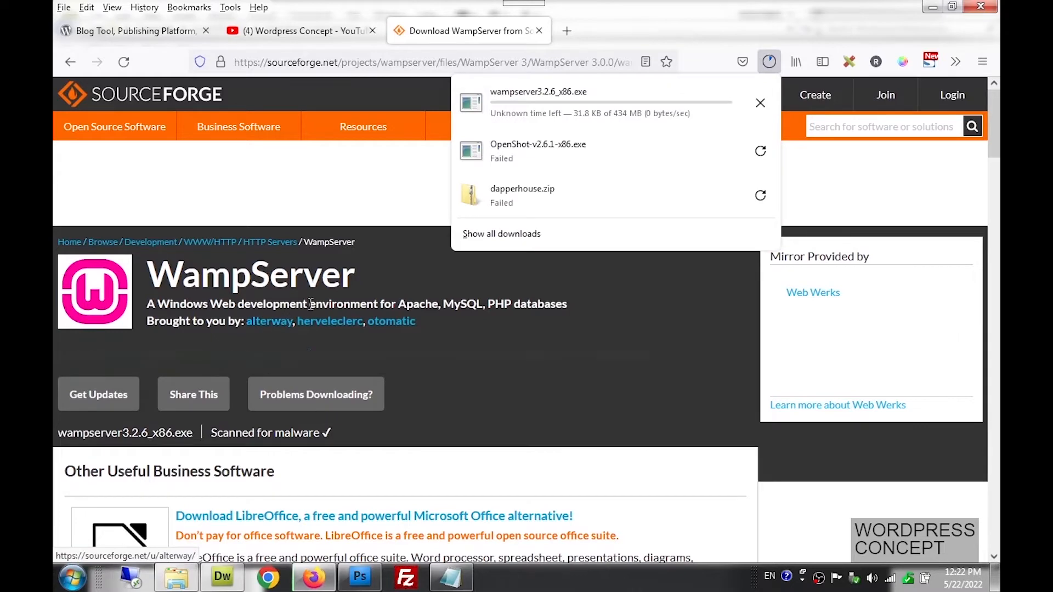
click(616, 37)
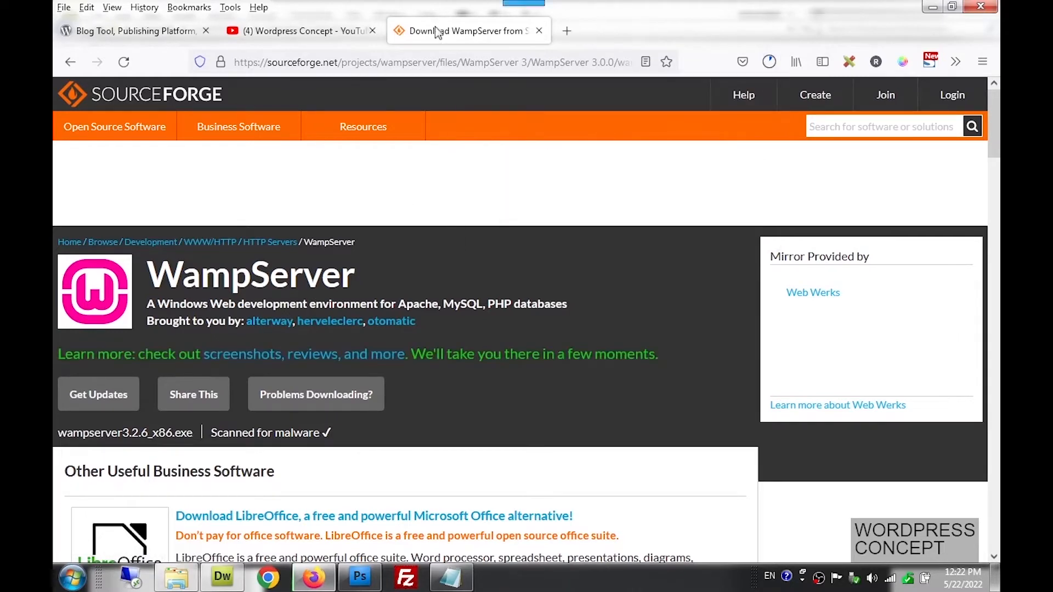
Browse the WordPress Concept channel's Videos page listing Lessons 1 through 11
click(341, 31)
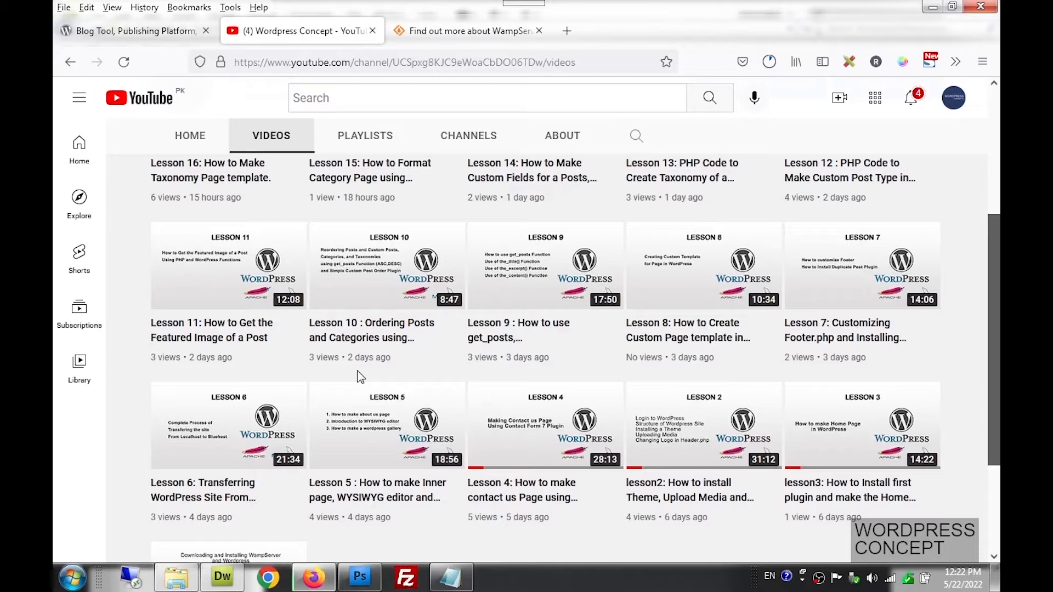
scroll(362, 373, down, 2)
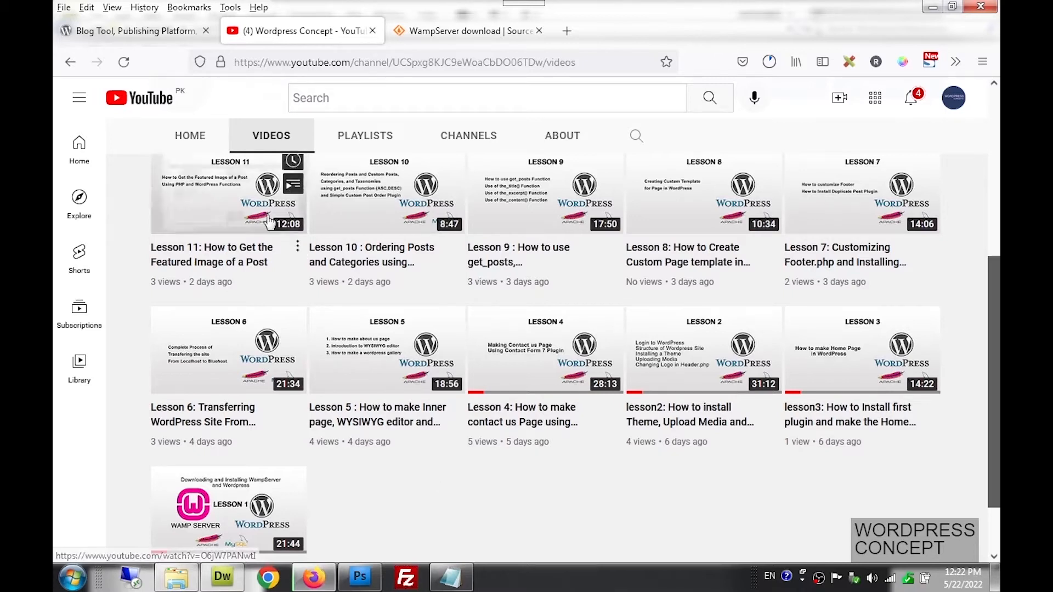
Highlight the wordpress.org address in Lesson1.txt, then go to the Get WordPress page
click(162, 33)
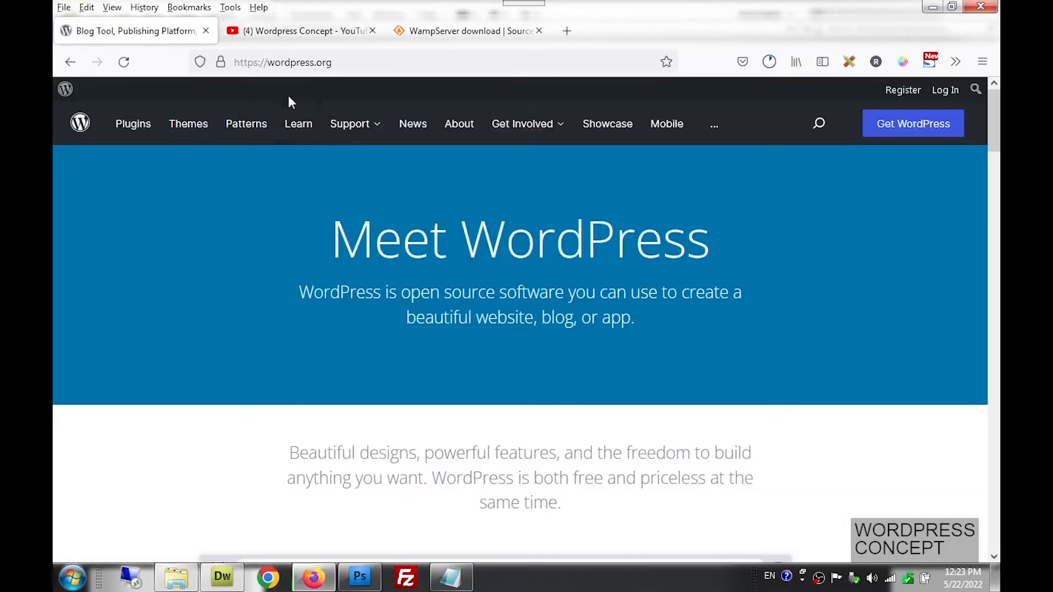
click(452, 575)
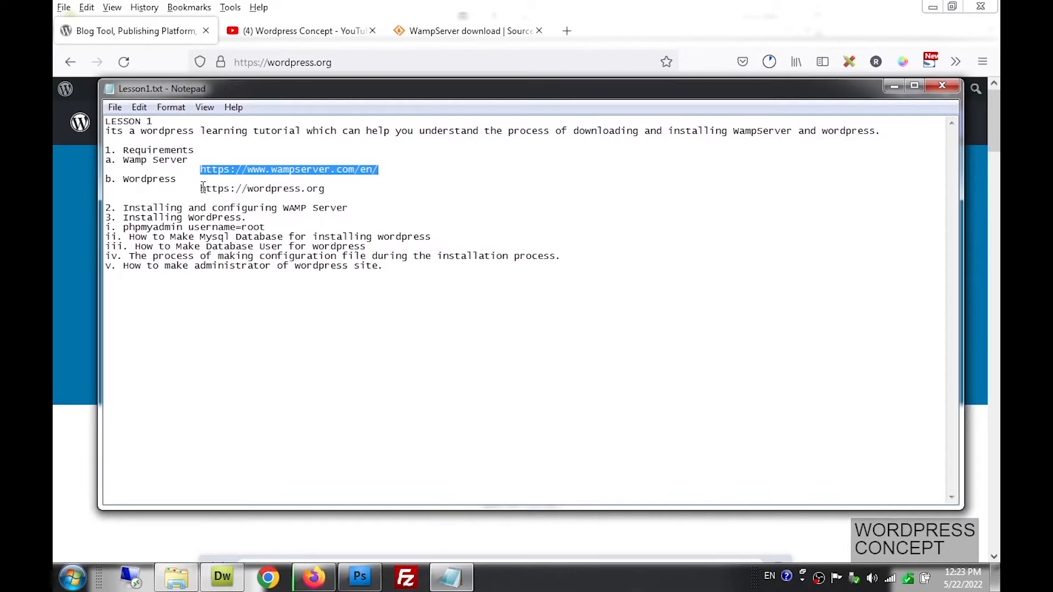
drag(198, 189, 312, 188)
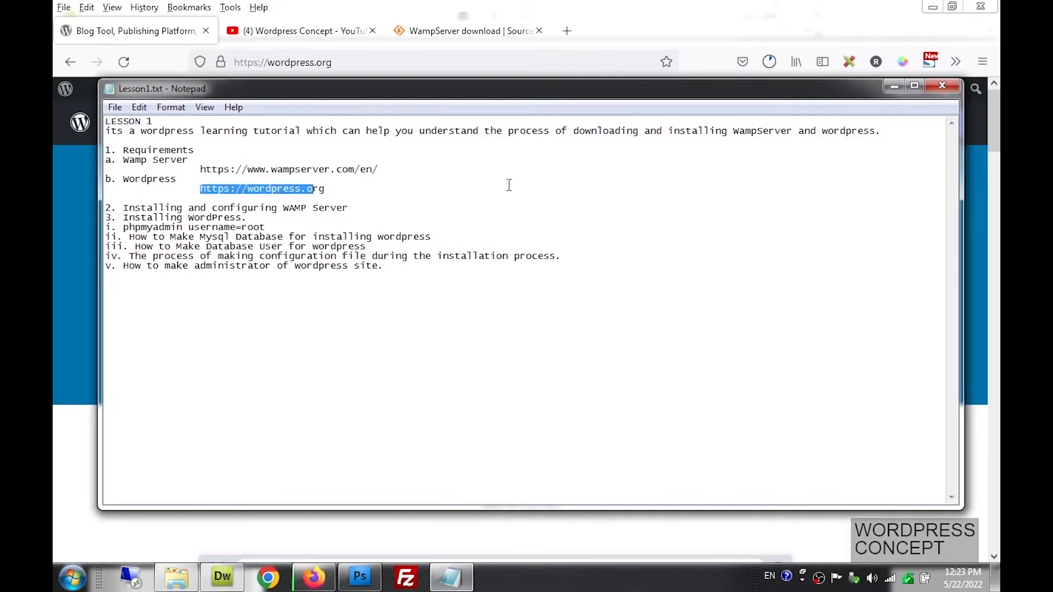
click(894, 86)
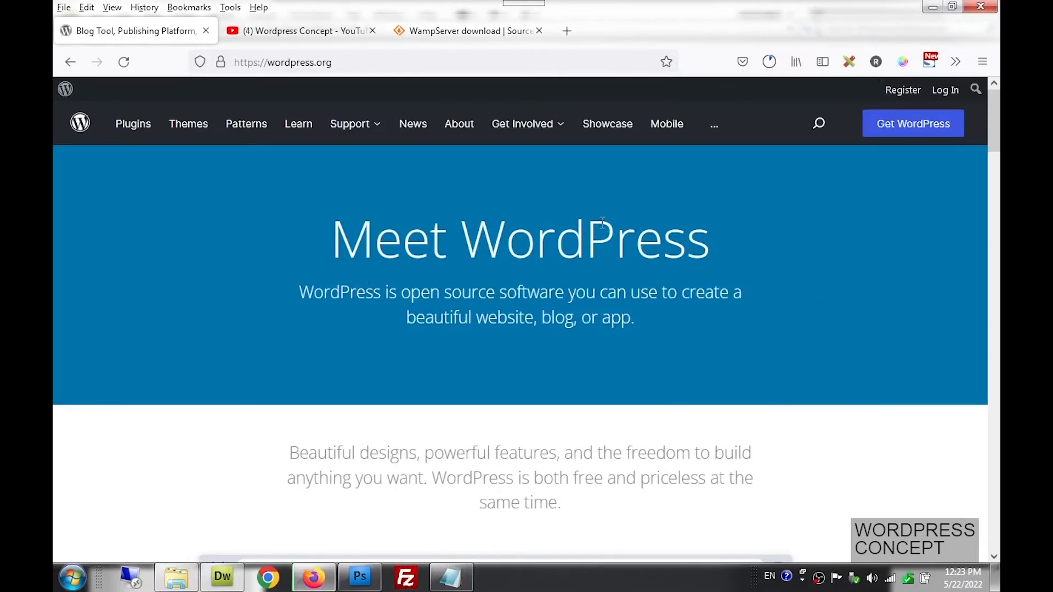
click(886, 136)
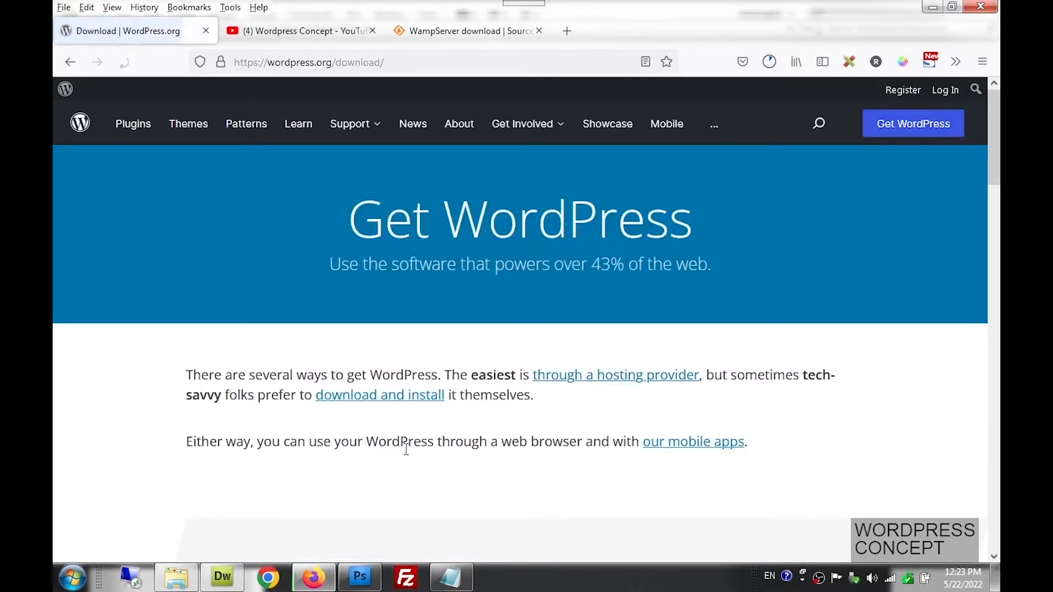
Download wordpress-5.9.3.zip, dismissing the Hooray message and the downloads list
click(385, 396)
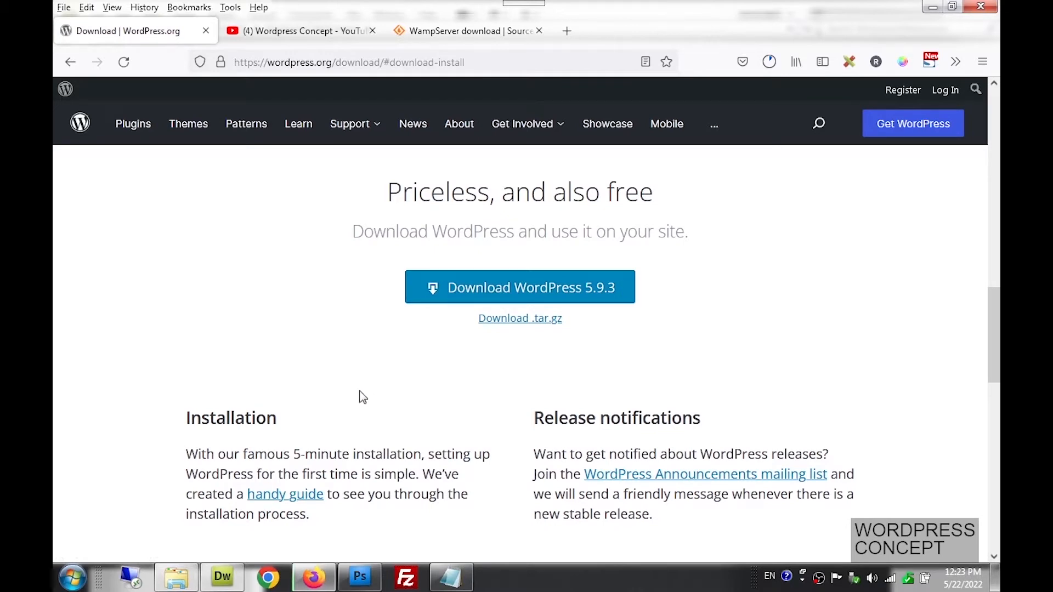
click(476, 286)
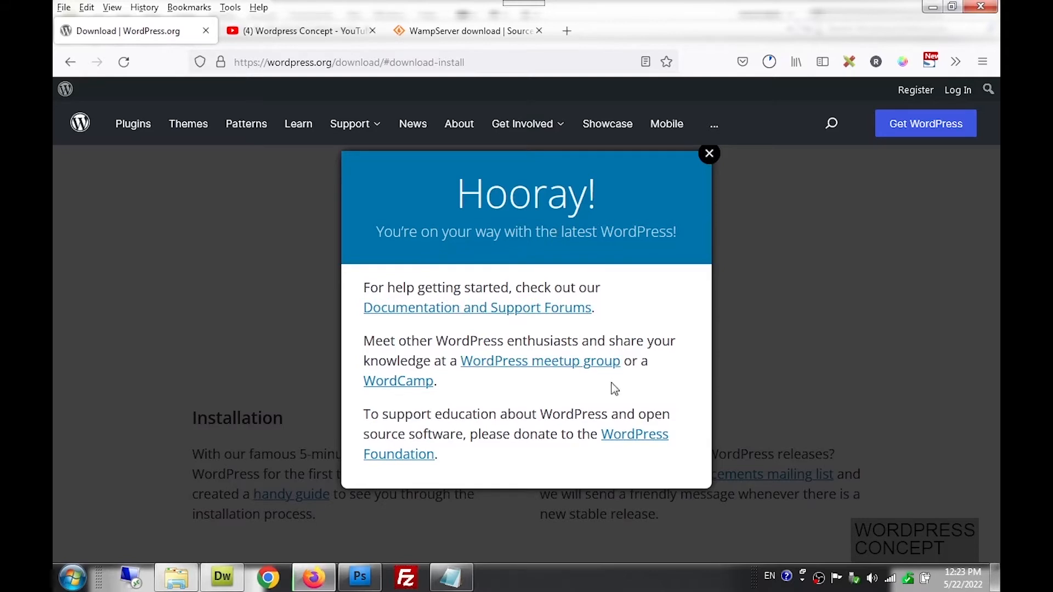
click(710, 156)
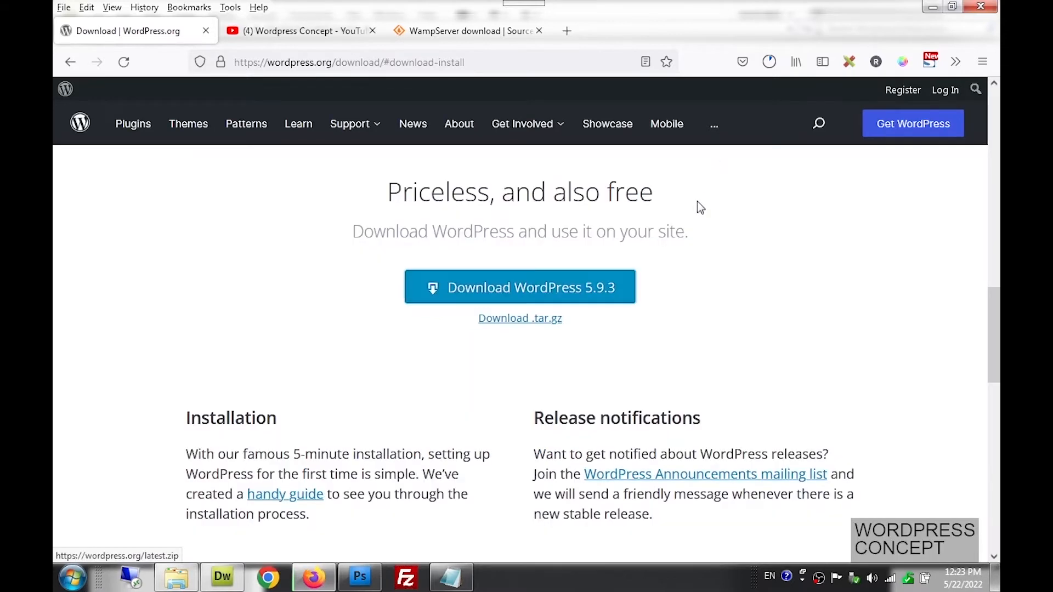
click(592, 288)
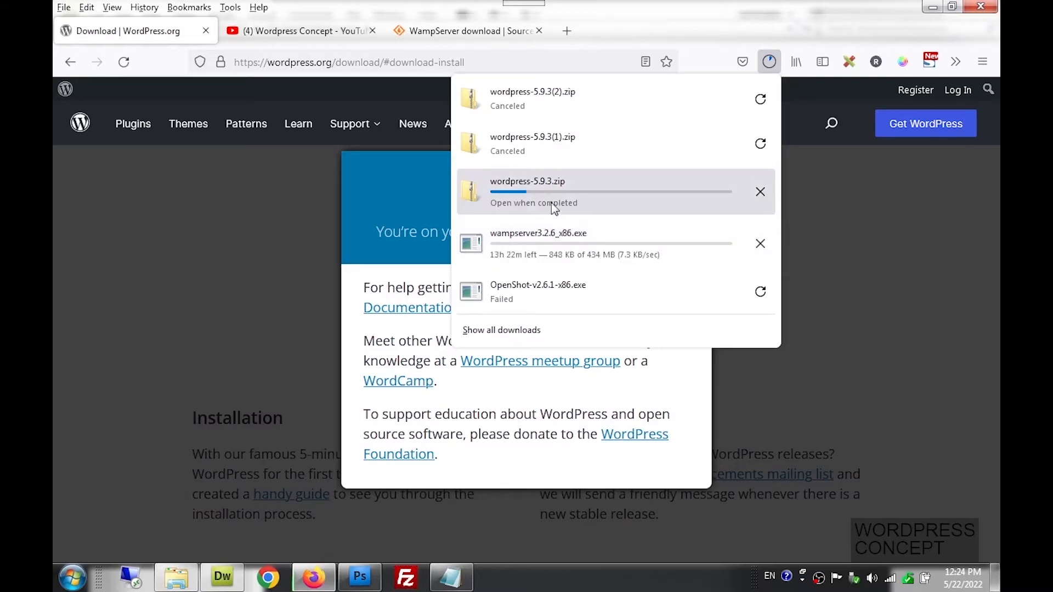
click(807, 242)
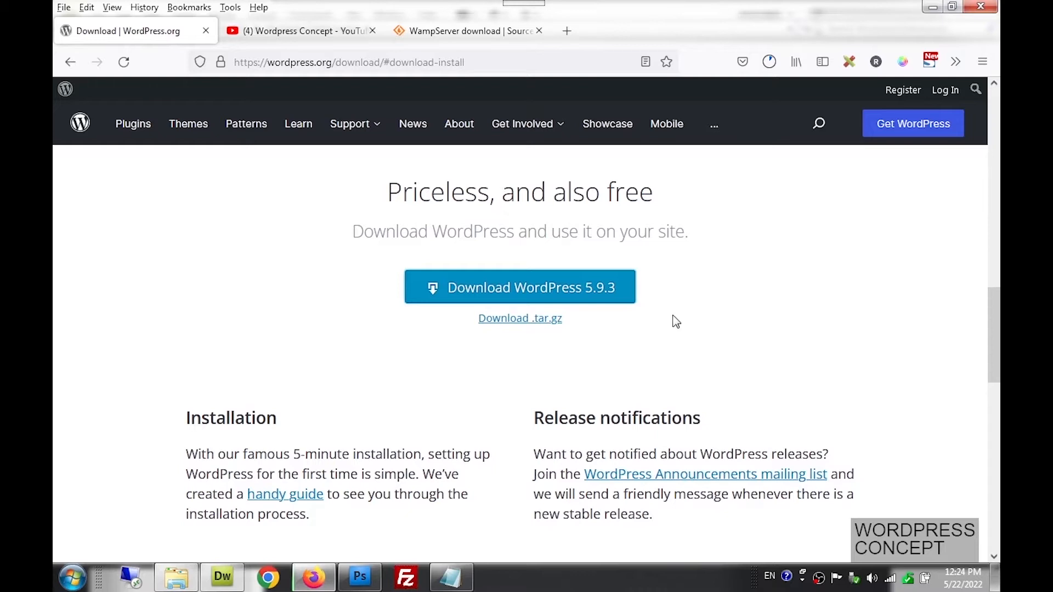
Glance at the WampServer SourceForge and WordPress tabs, then switch to Dreamweaver's page.php
click(501, 28)
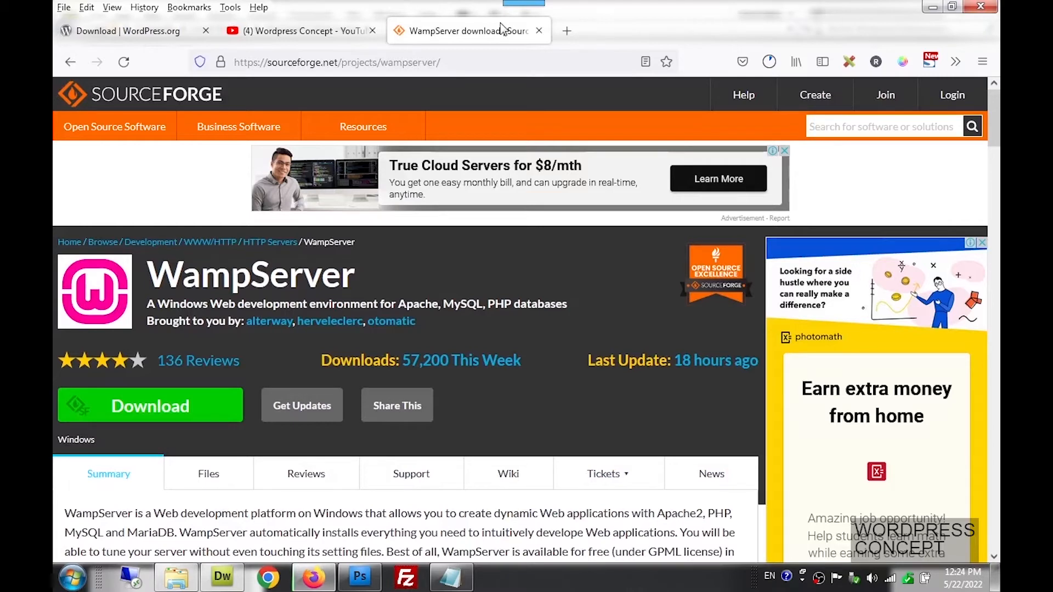
click(156, 36)
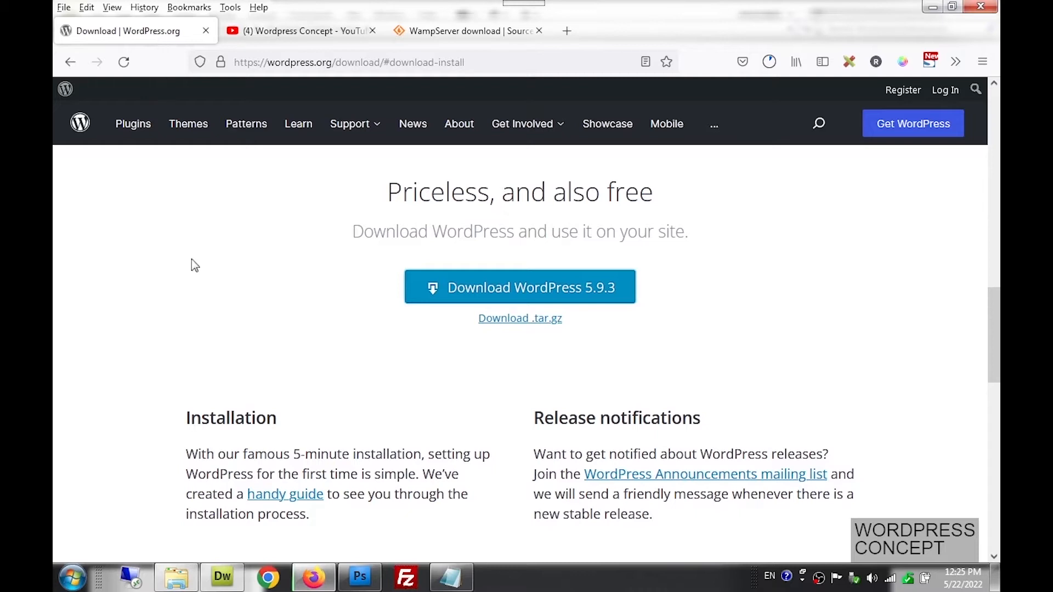
click(232, 582)
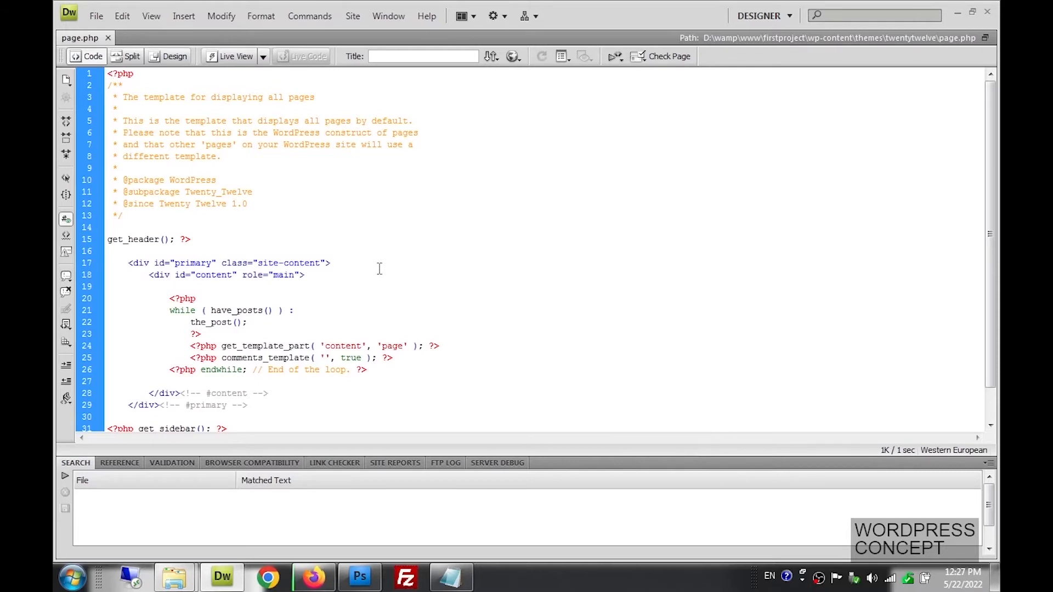
Highlight the while loop, content and primary div code in page.php, then switch to Photoshop
scroll(379, 269, down, 1)
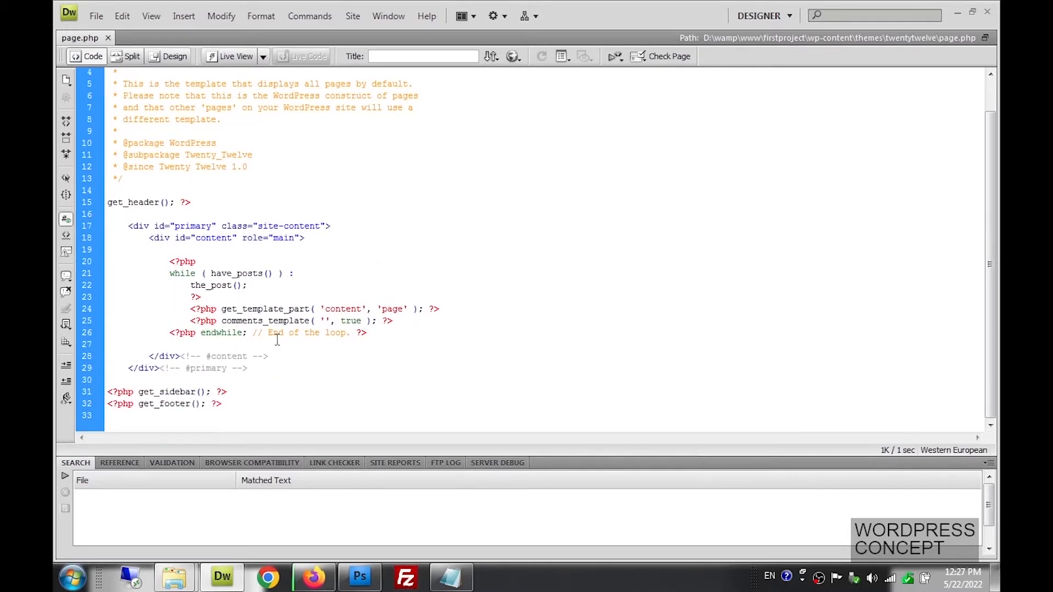
click(171, 277)
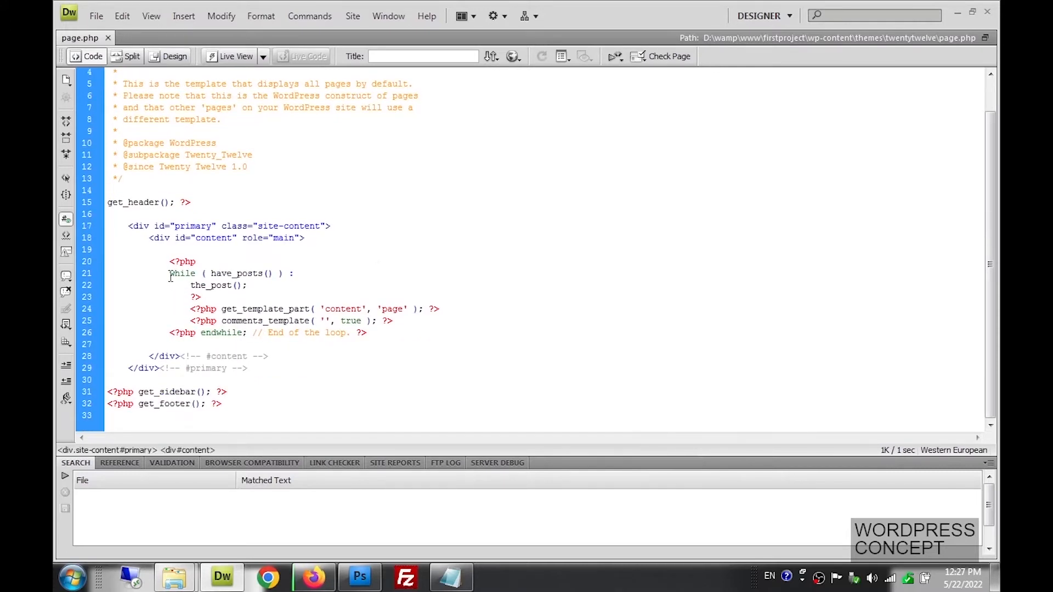
drag(170, 277, 198, 278)
click(175, 295)
drag(148, 237, 305, 237)
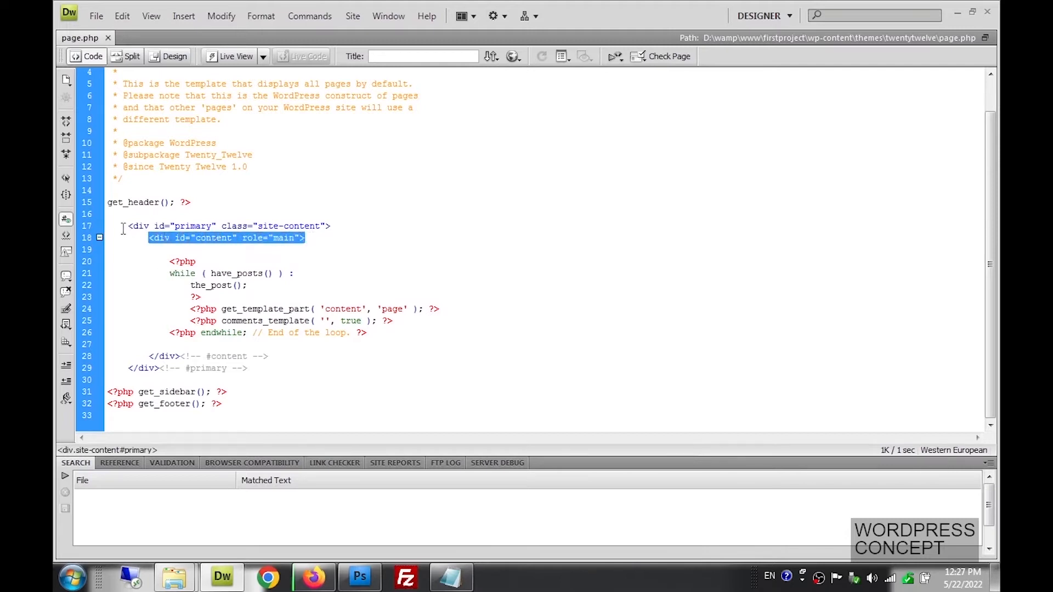
drag(127, 226, 341, 227)
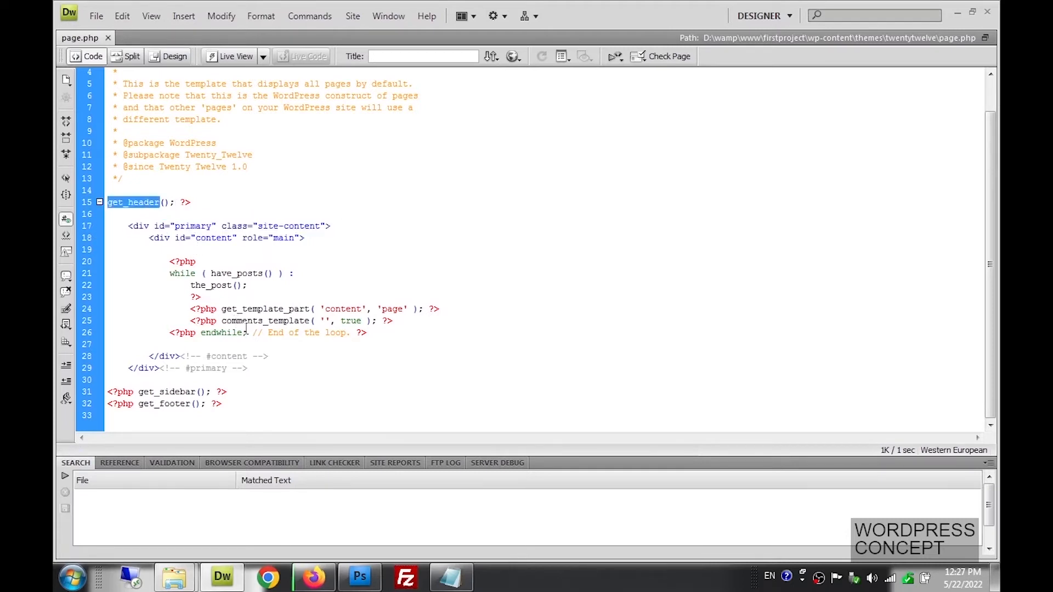
double_click(329, 313)
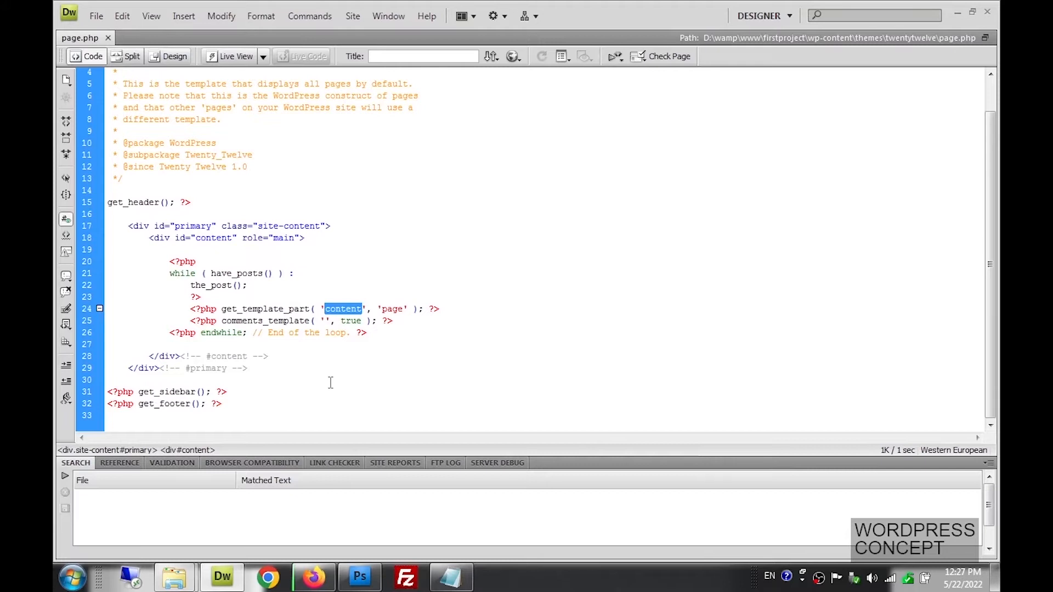
key(Right)
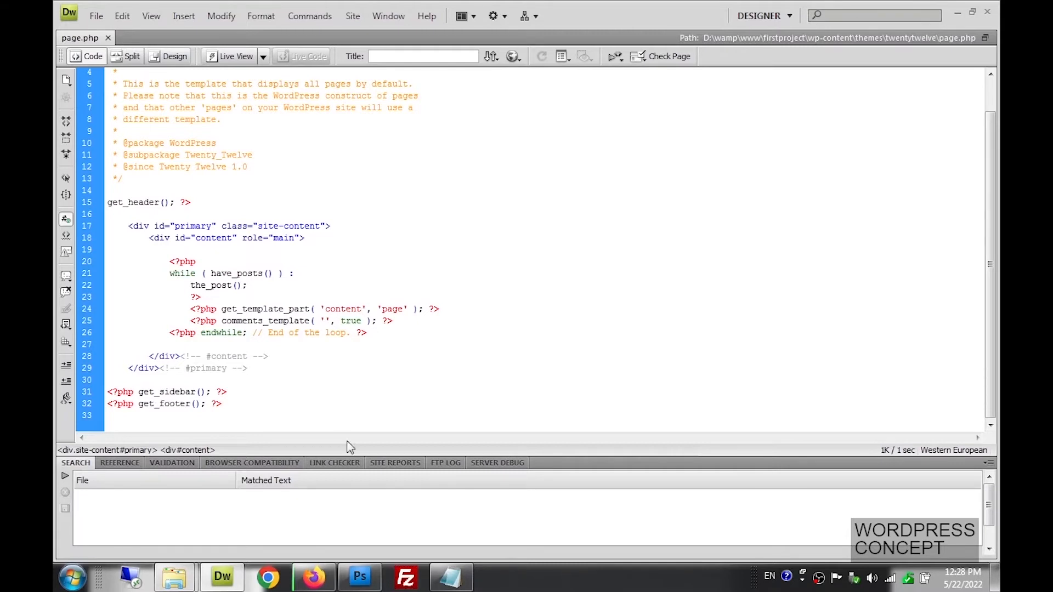
click(370, 577)
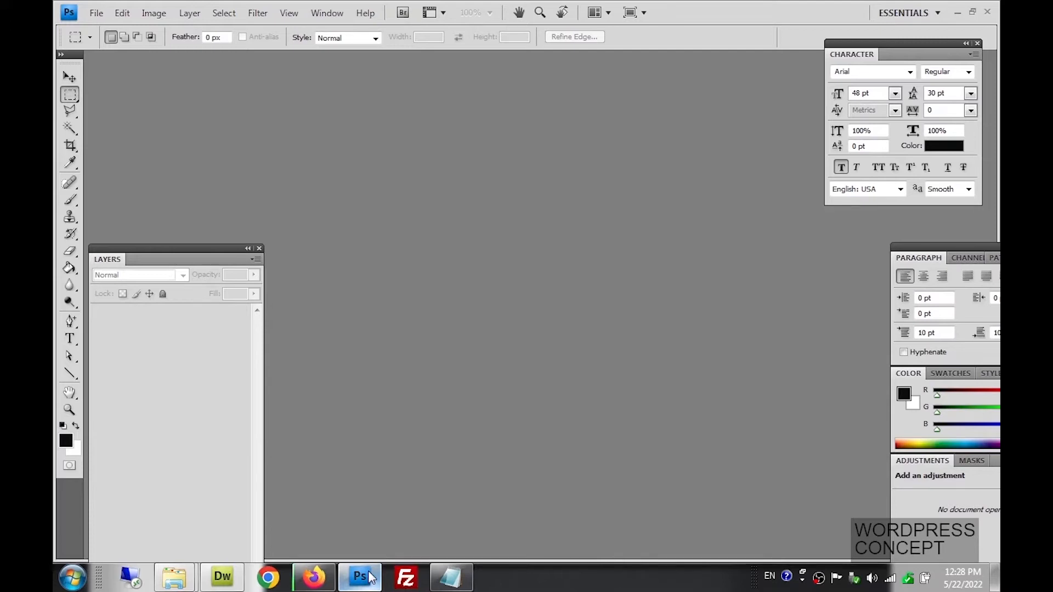
Cancel an Open dialog, then create a blank 250 × 80 px, 300 ppi RGB document
click(96, 13)
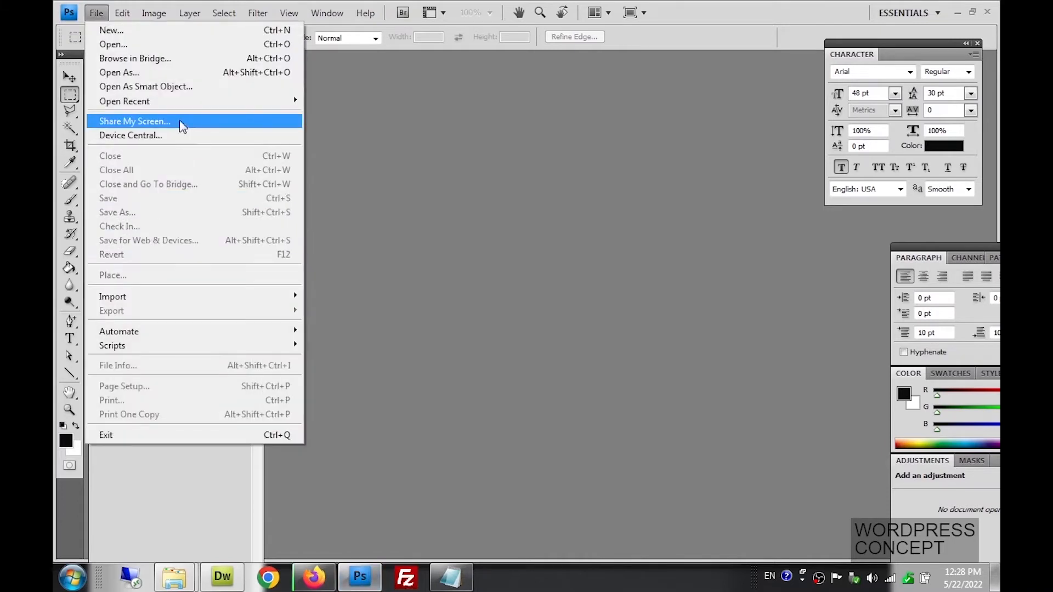
click(169, 39)
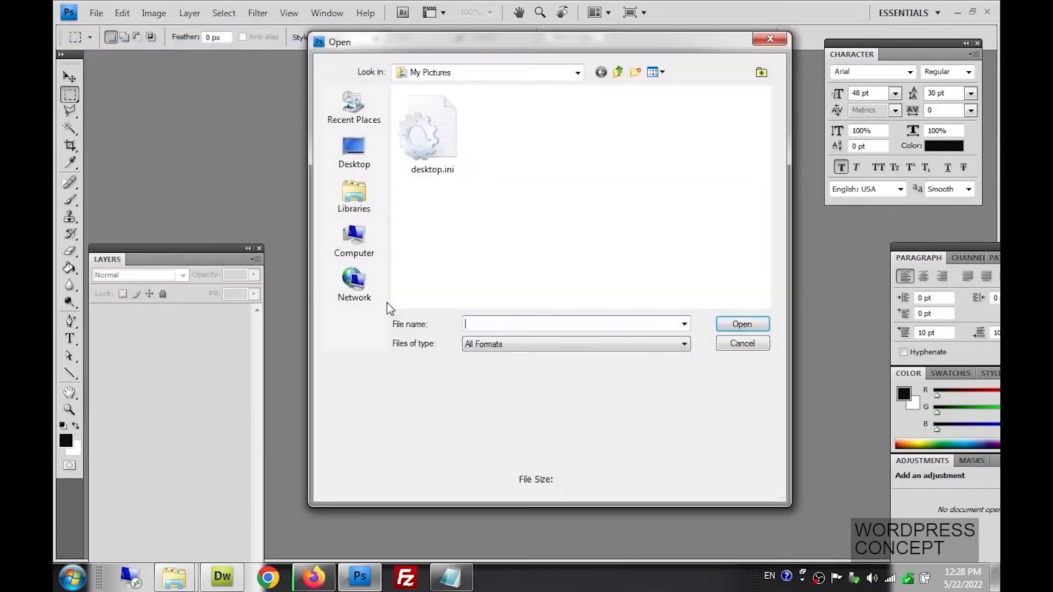
click(743, 345)
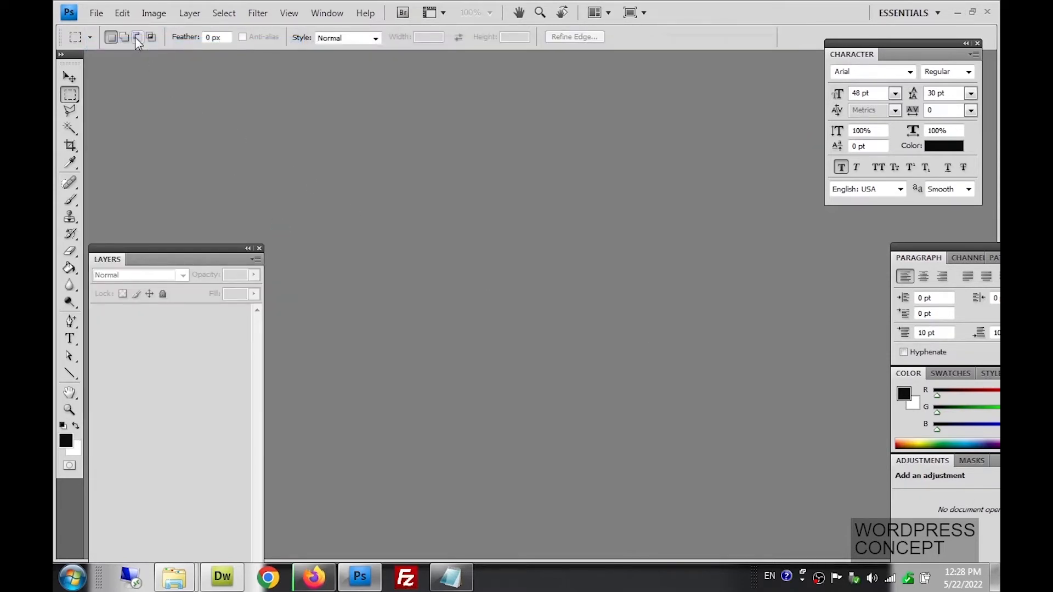
click(96, 13)
click(97, 30)
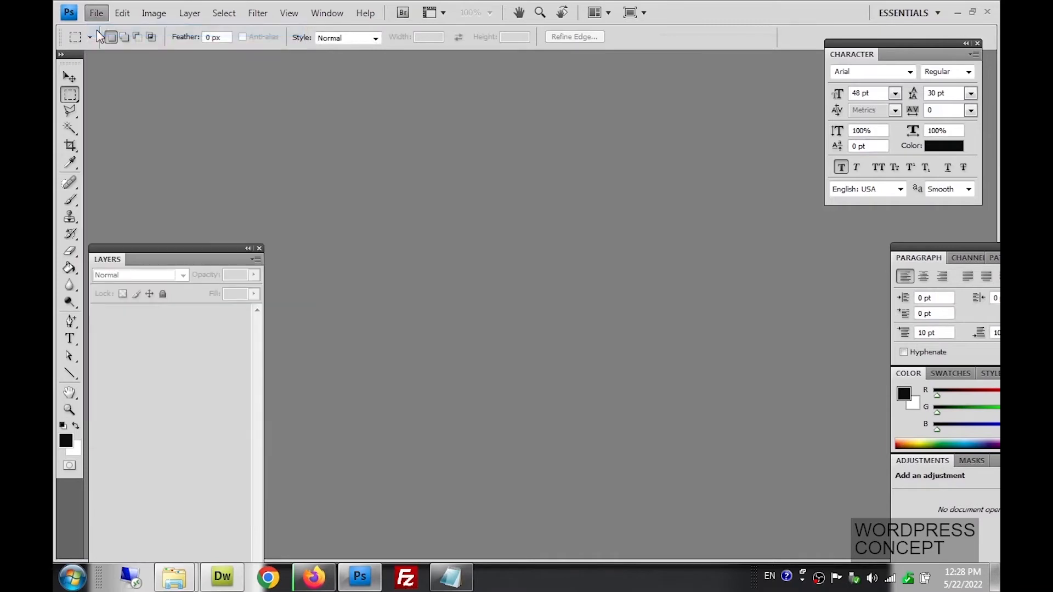
click(673, 141)
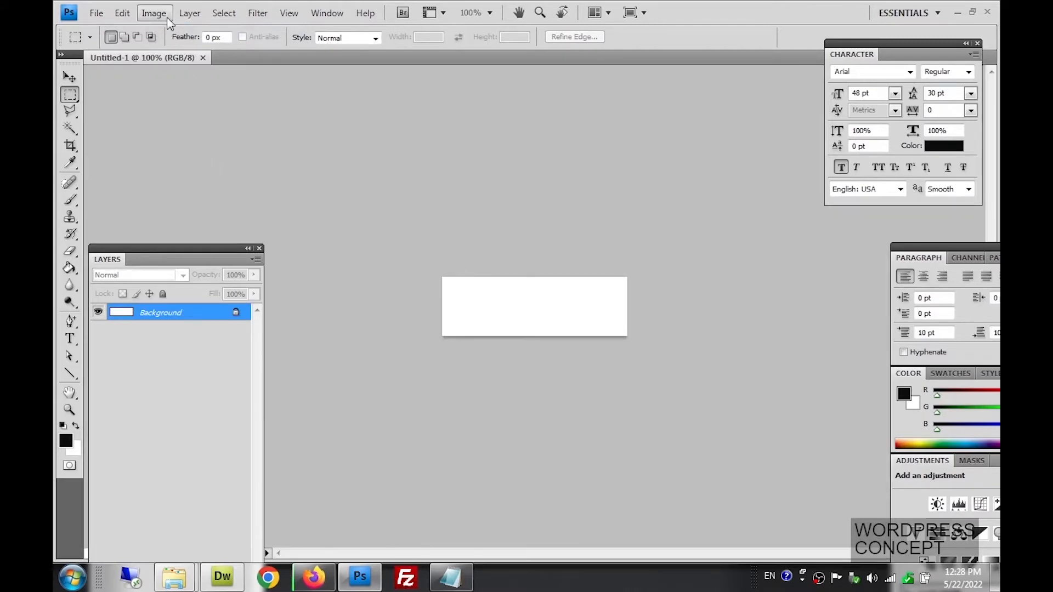
In Image Size, set the resolution to 72 pixels/inch and the width back to 250 pixels
click(166, 16)
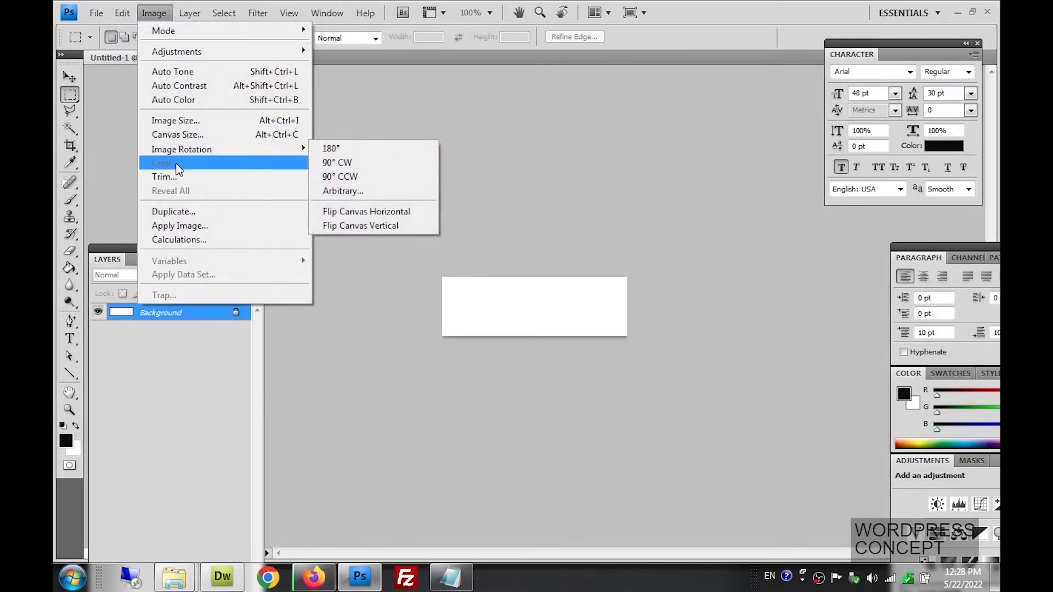
click(178, 121)
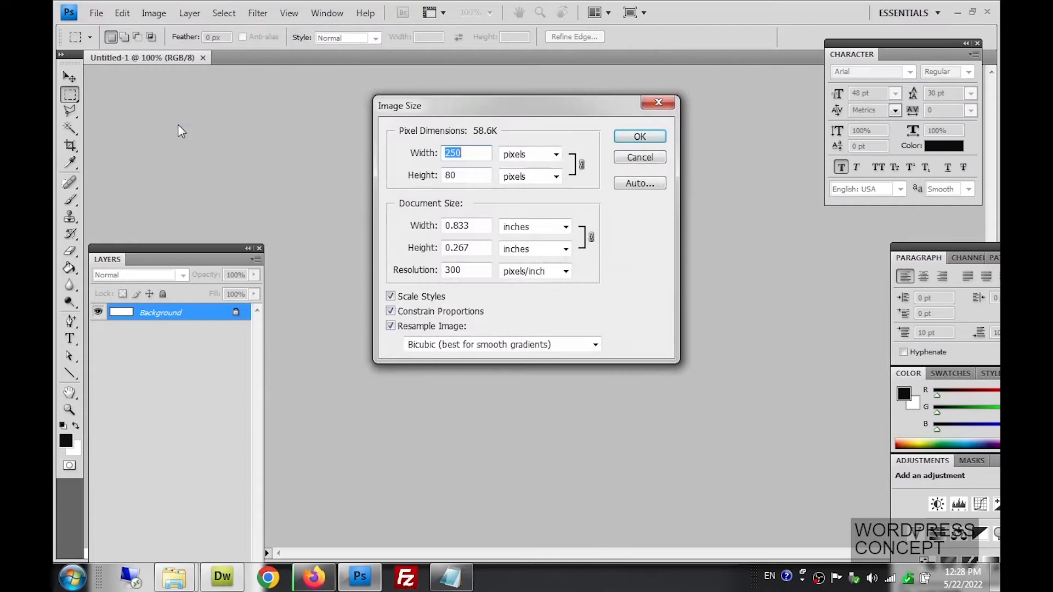
click(419, 276)
text(72)
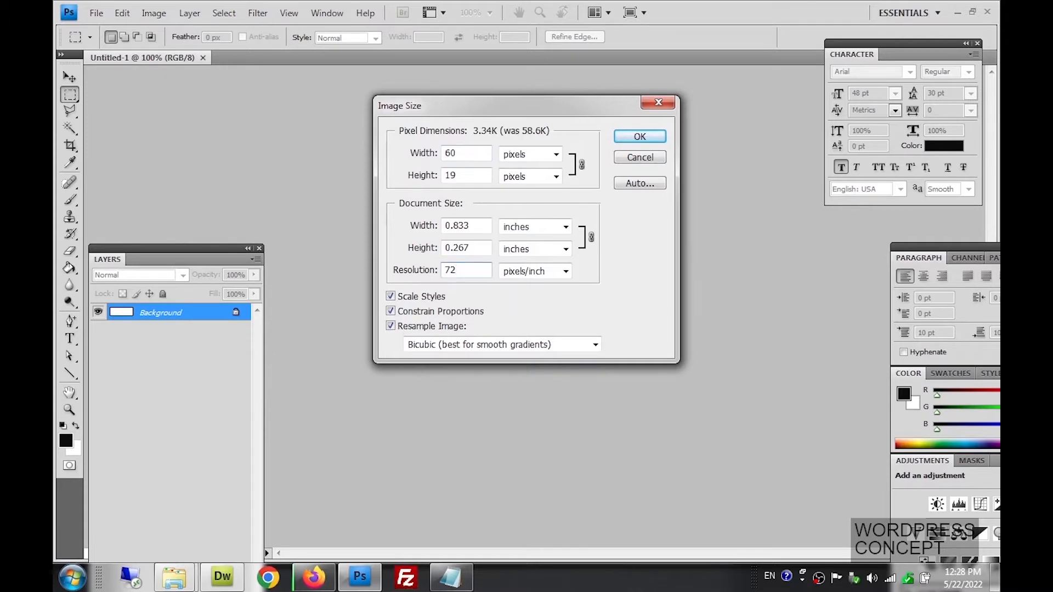
click(427, 155)
text(250)
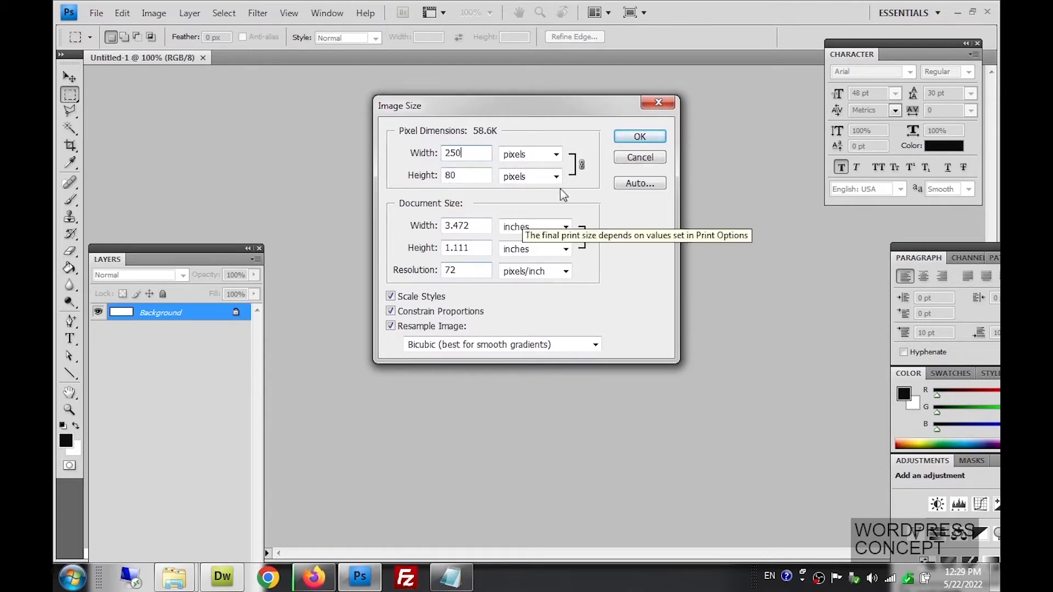
click(639, 137)
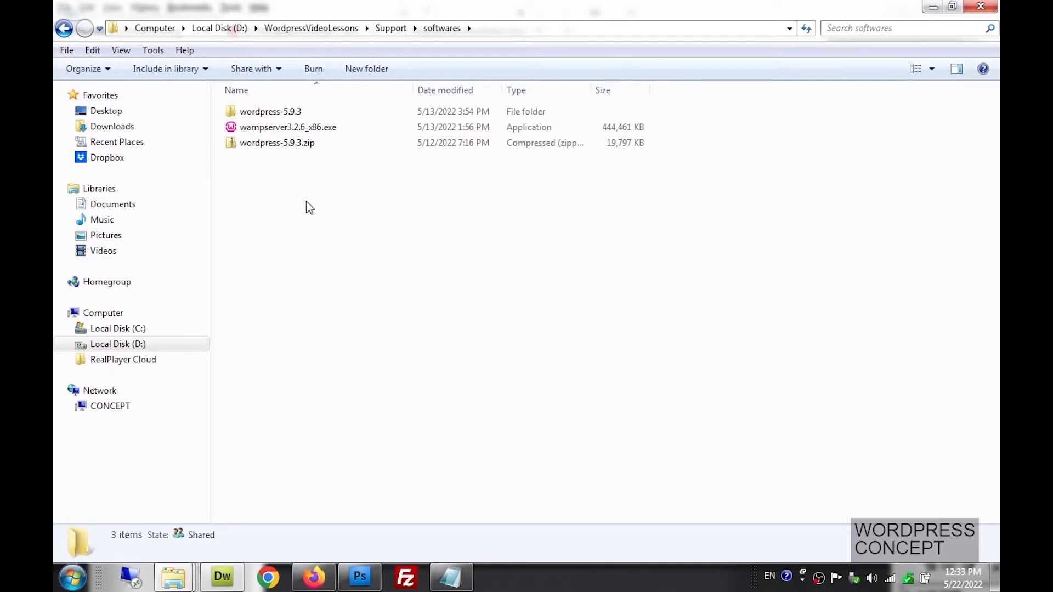
Permanently delete the extracted wordpress-5.9.3 folder
click(271, 113)
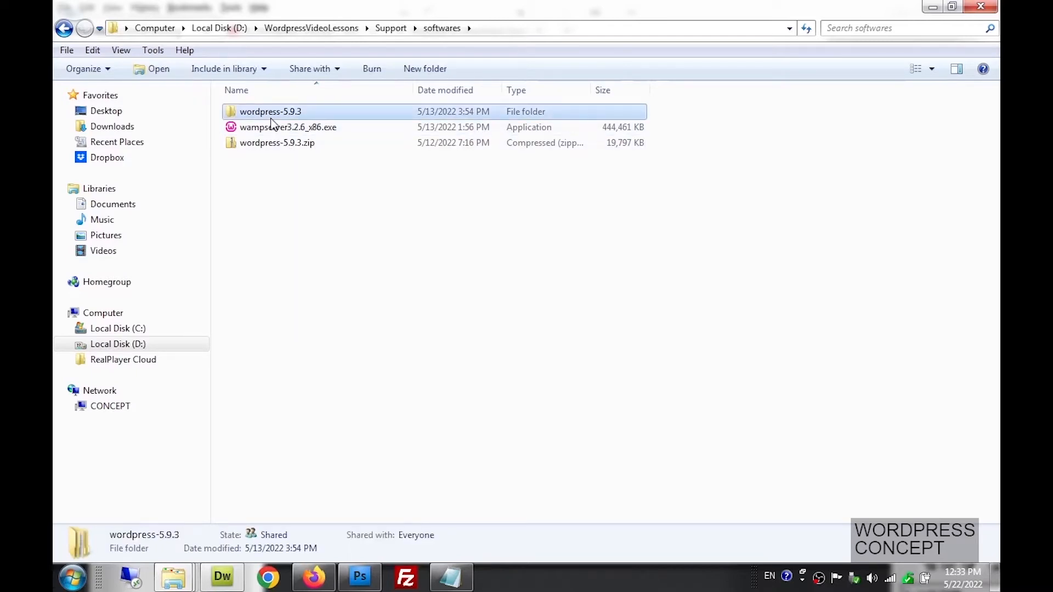
key(shift+Delete)
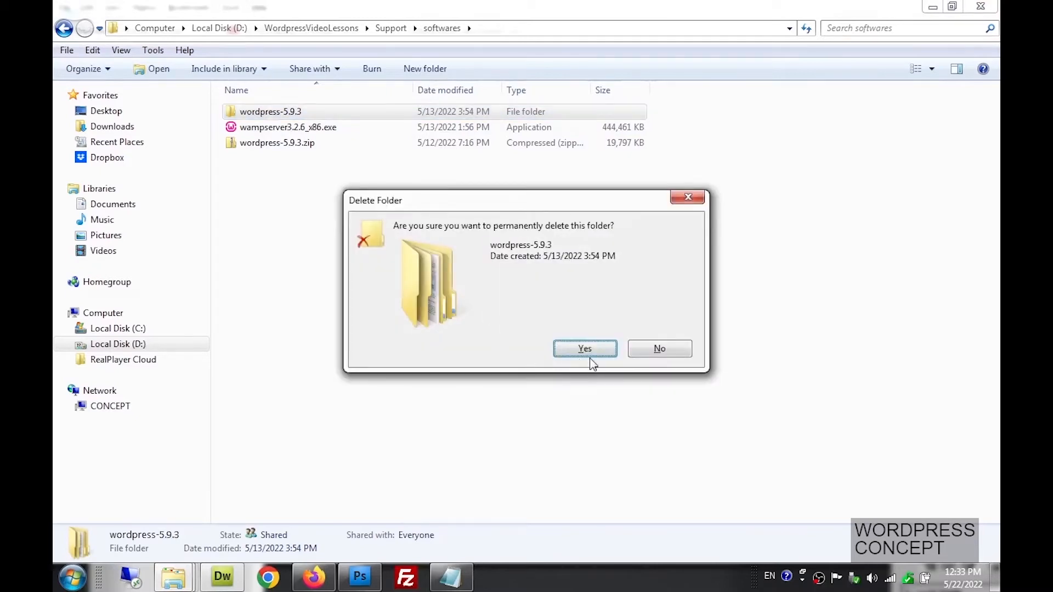
click(584, 351)
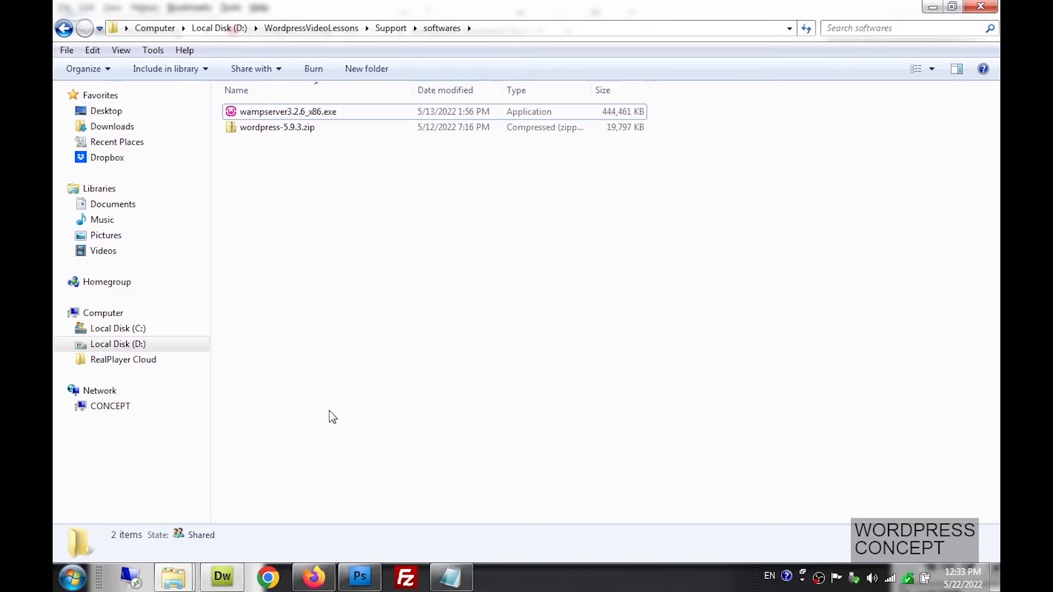
Switch to the Firefox window showing the WordPress download page
mouse_move(226, 578)
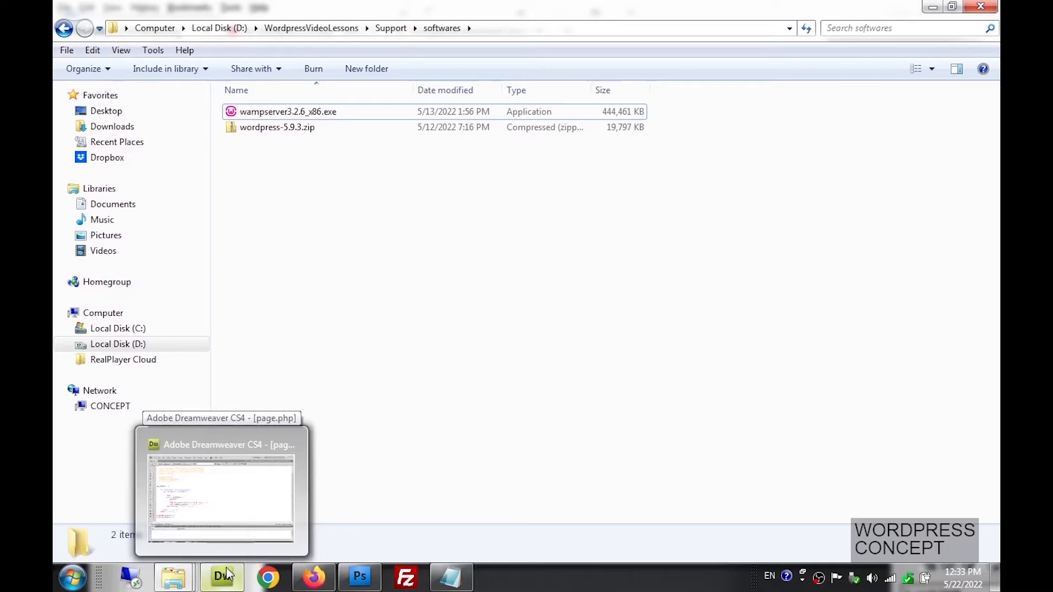
mouse_move(357, 581)
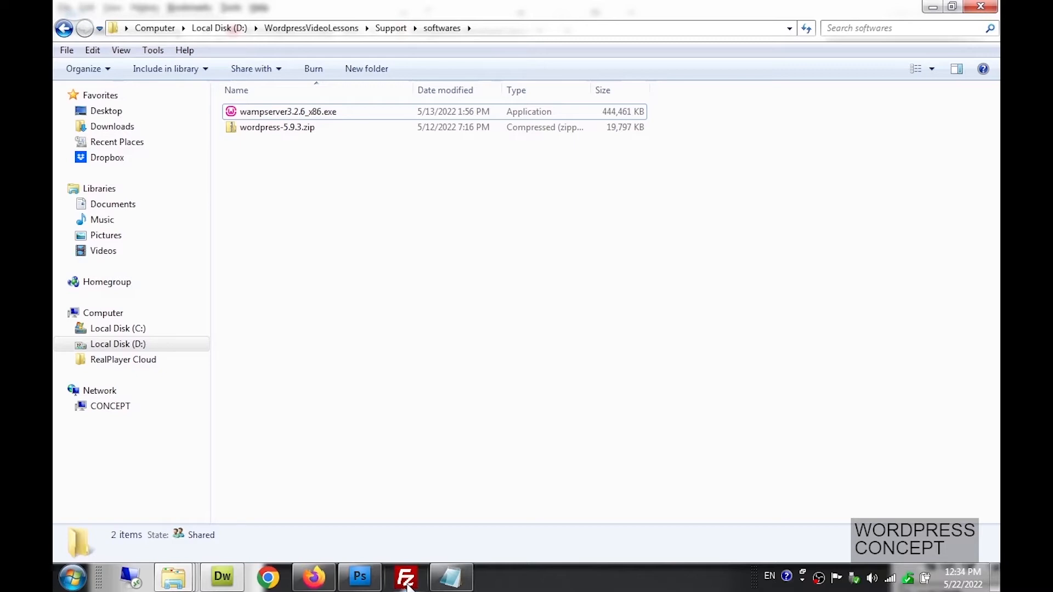
click(313, 577)
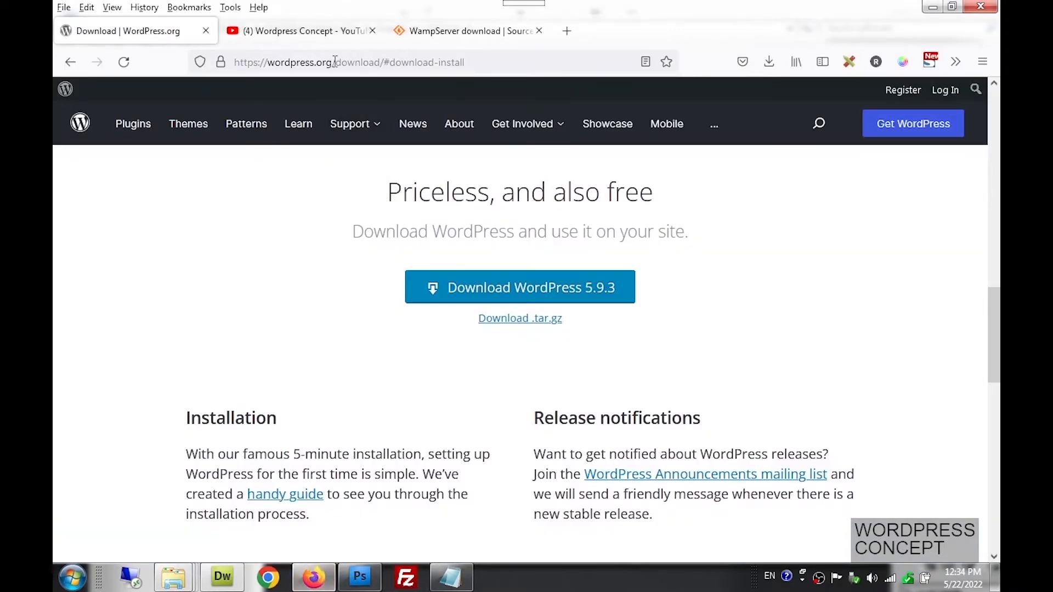
drag(336, 62, 508, 60)
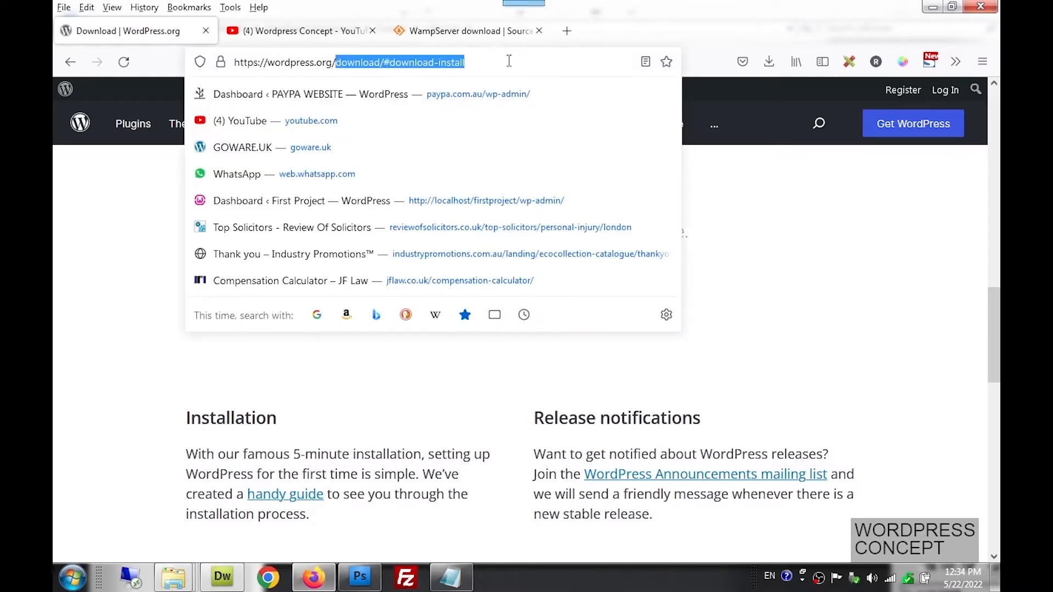
key(BackSpace)
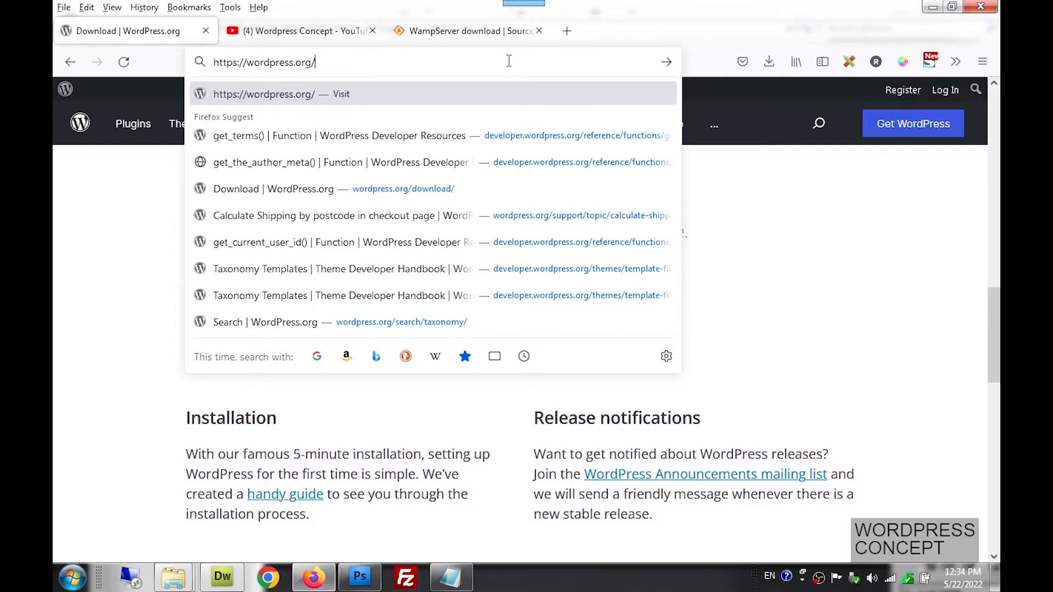
click(786, 314)
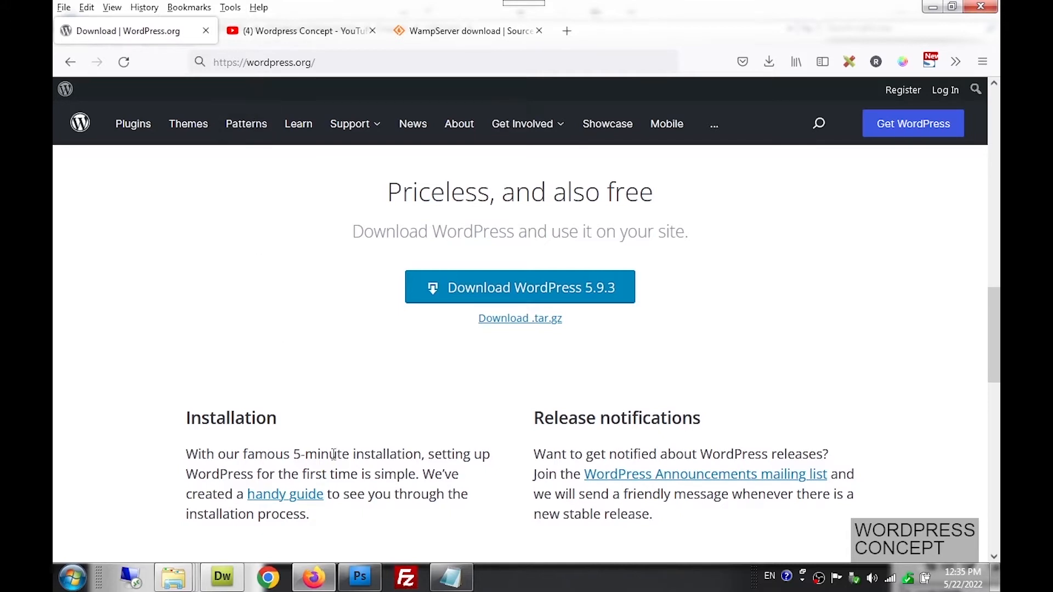
click(400, 584)
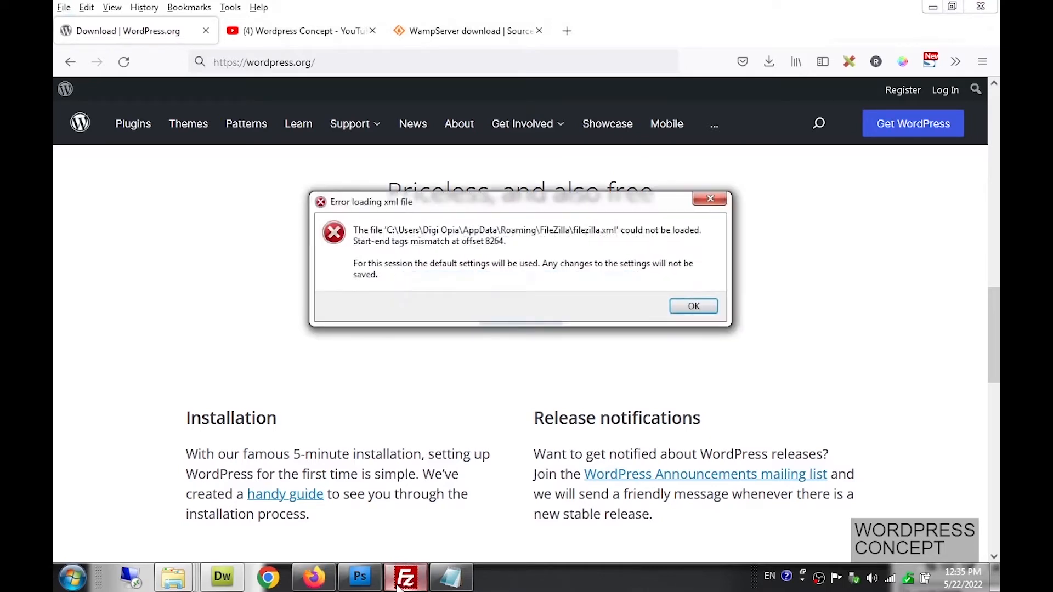
Dismiss the filezilla.xml error, Welcome and update notices, then minimize FileZilla 3.58.0
click(703, 306)
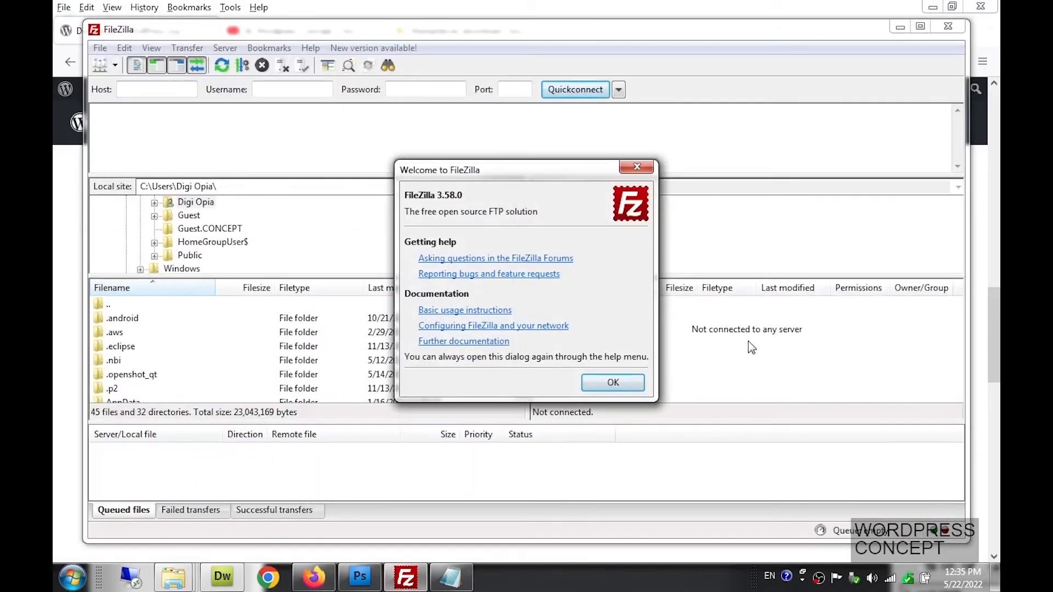
click(614, 382)
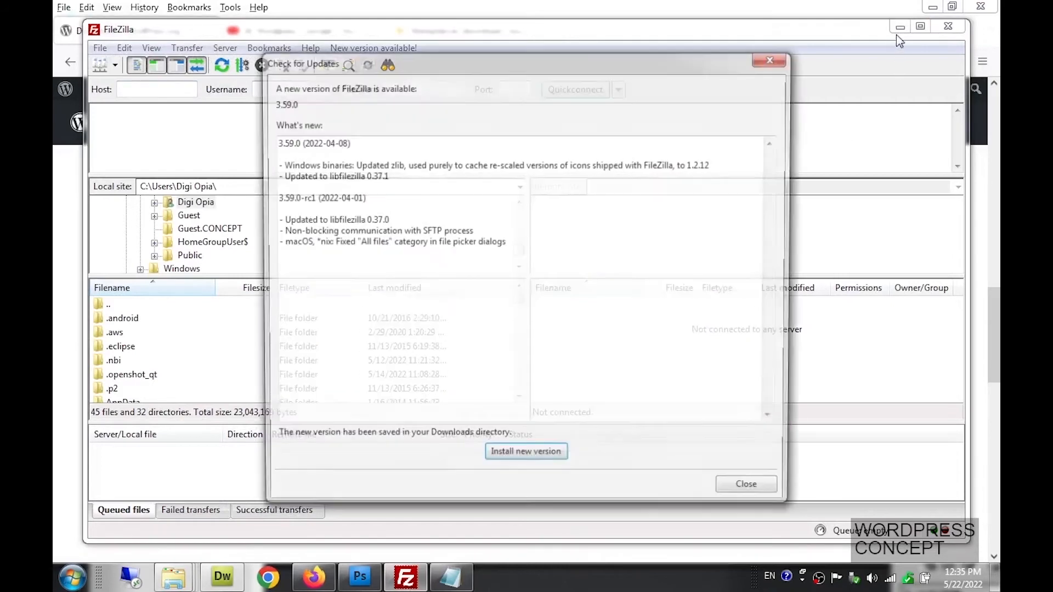
click(754, 498)
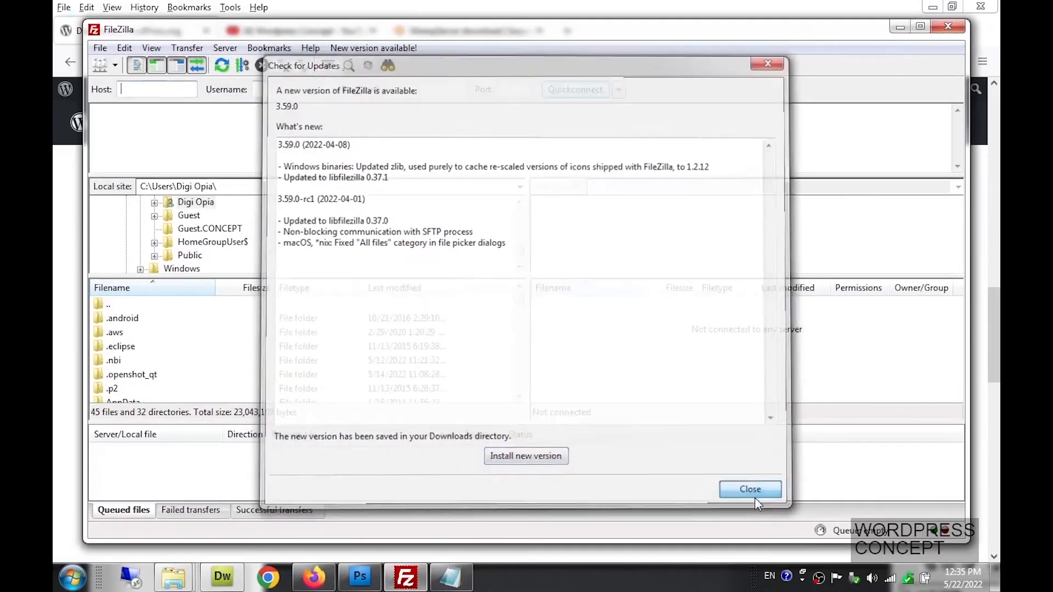
click(898, 25)
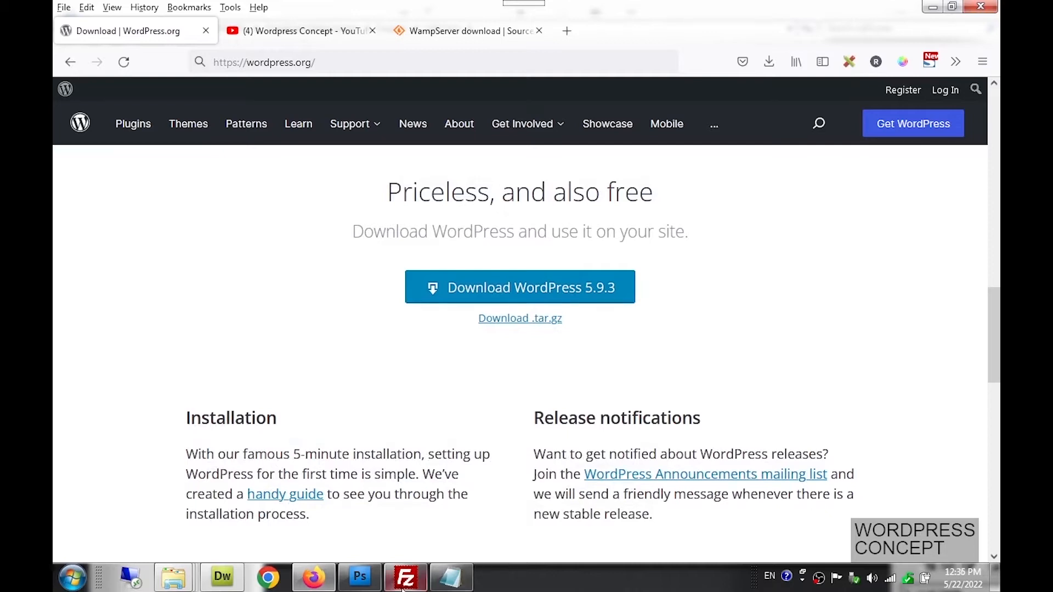
Bring the Explorer 'softwares' window forward from its taskbar preview
mouse_move(403, 585)
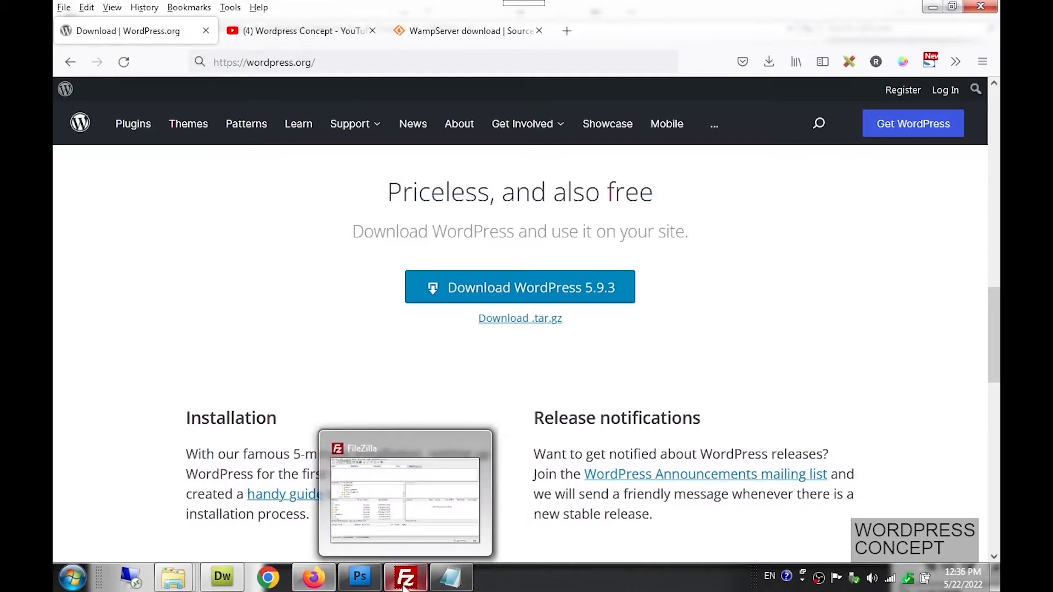
mouse_move(314, 585)
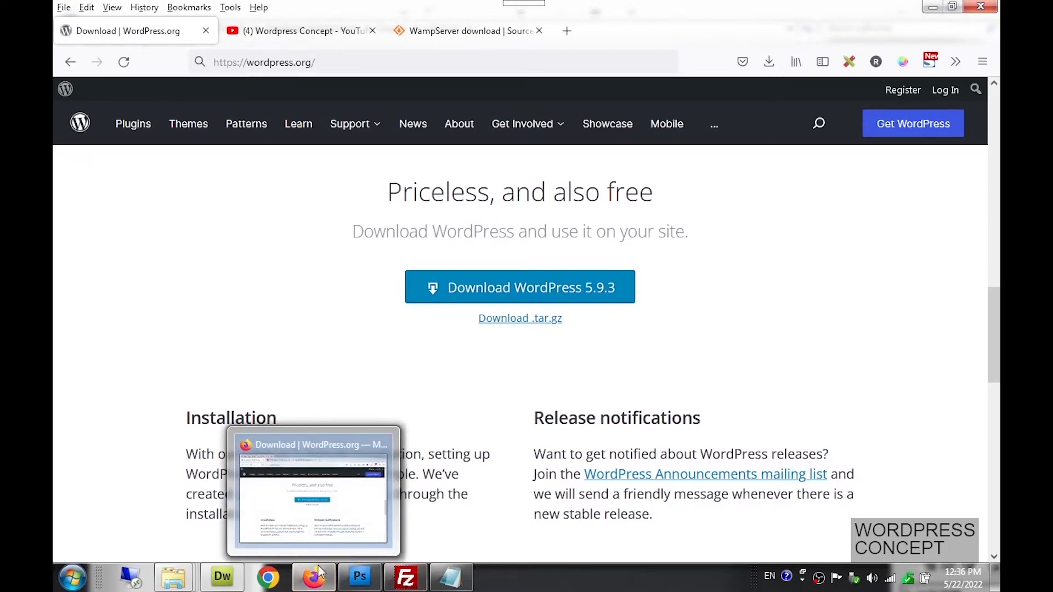
click(331, 514)
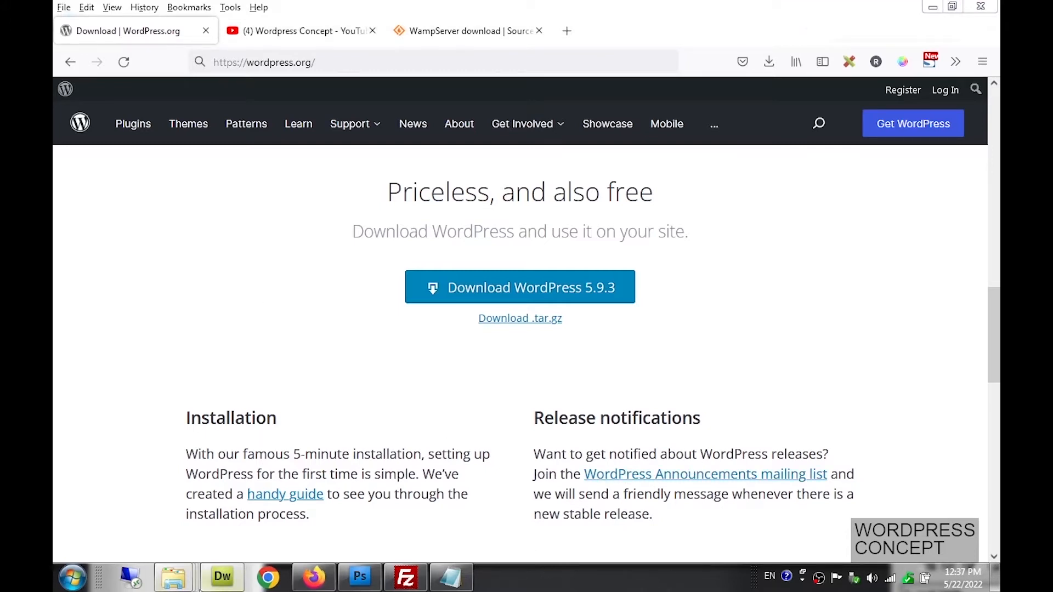
mouse_move(180, 586)
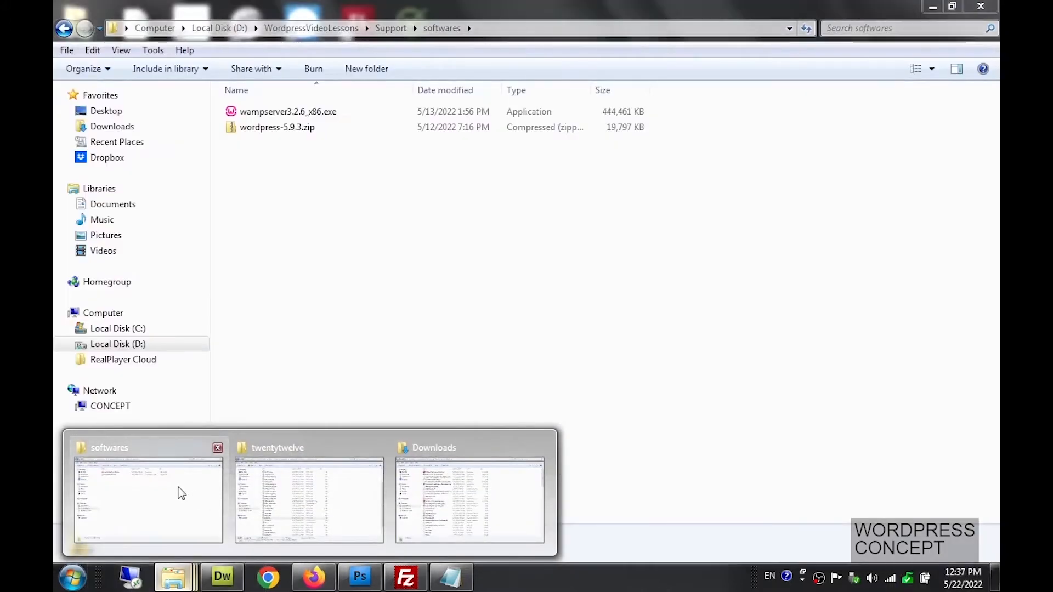
click(176, 491)
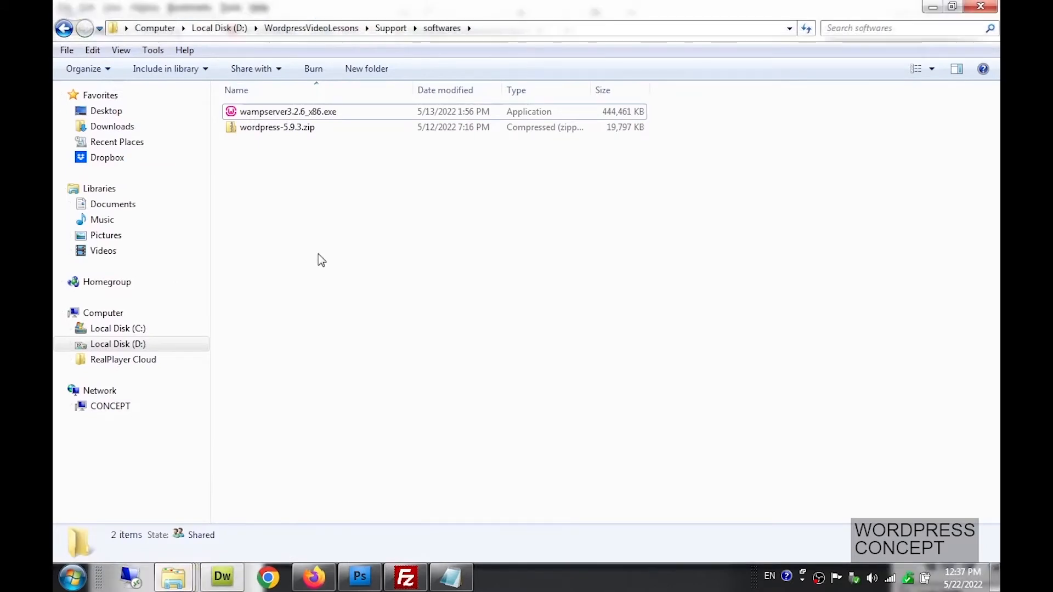
click(450, 576)
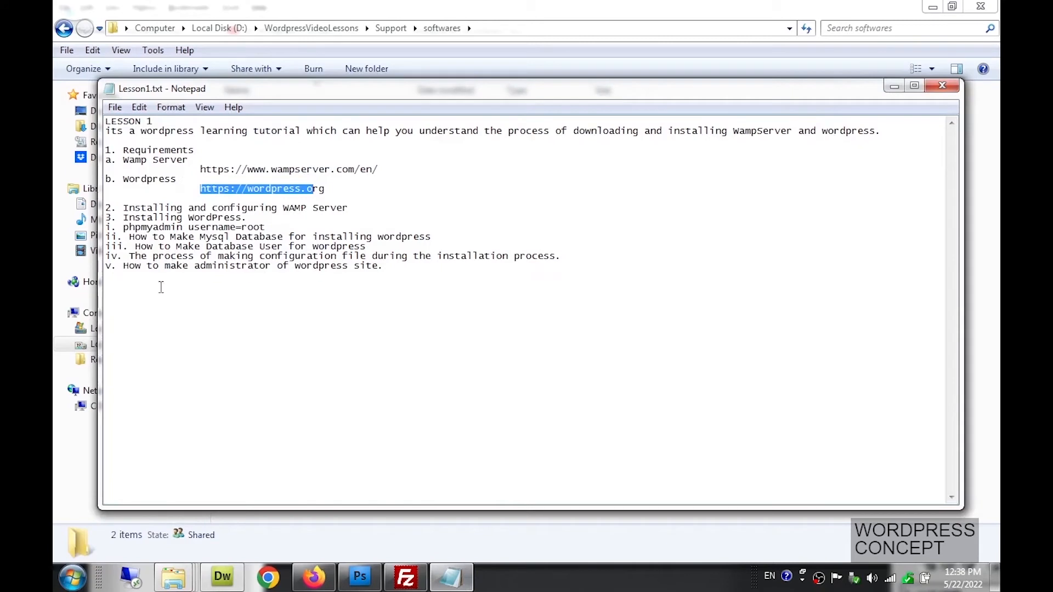
click(392, 268)
key(Return)
key(Return)
key(Return)
key(Return)
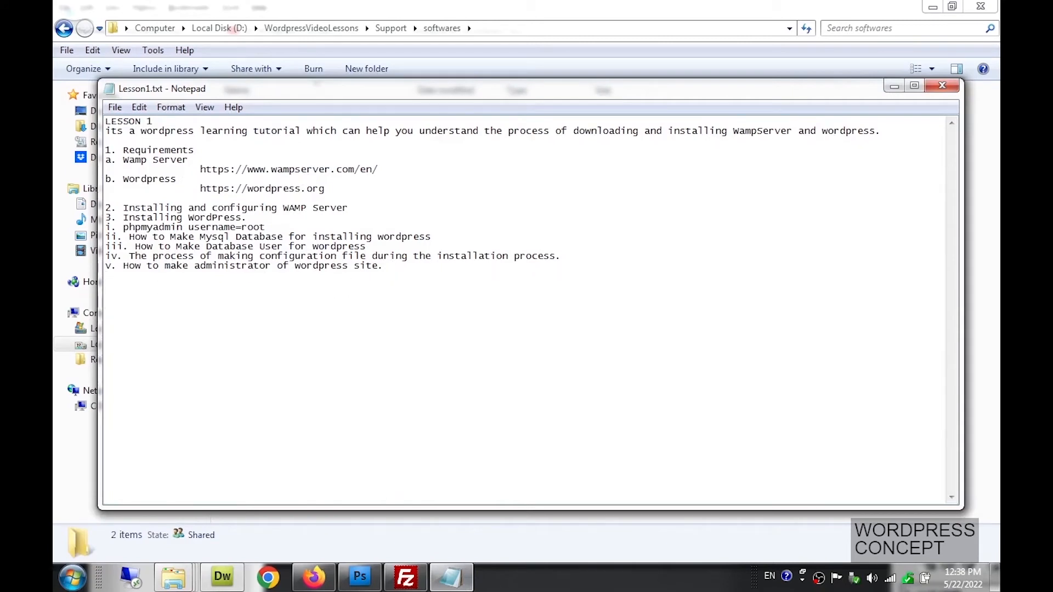
text(XAMP)
key(BackSpace)
key(BackSpace)
key(BackSpace)
key(BackSpace)
click(893, 88)
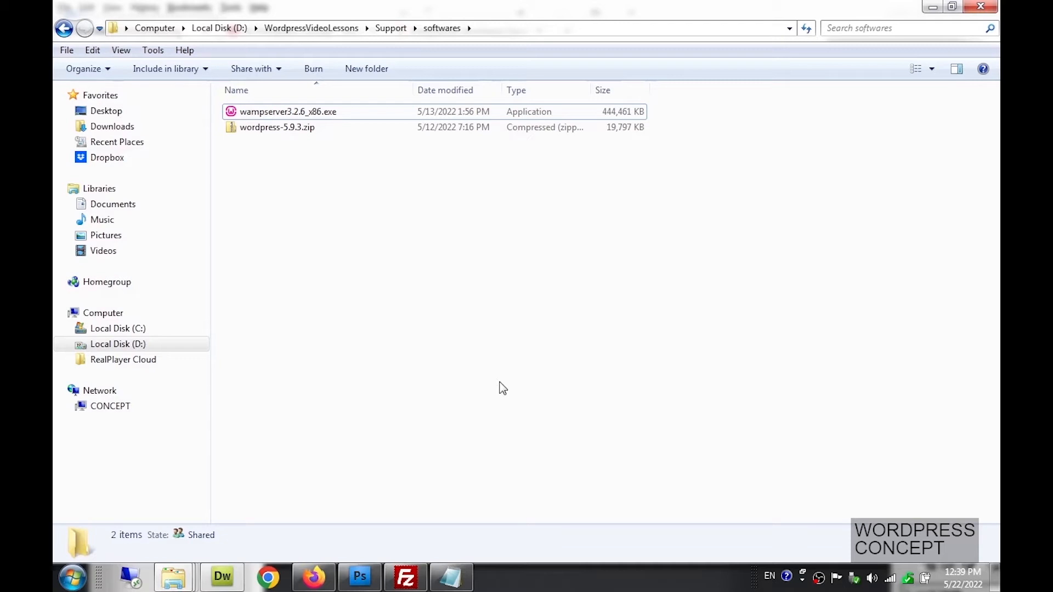
Run wampserver3.2.6_x86.exe from the softwares folder, allowing it past the security warning
click(310, 117)
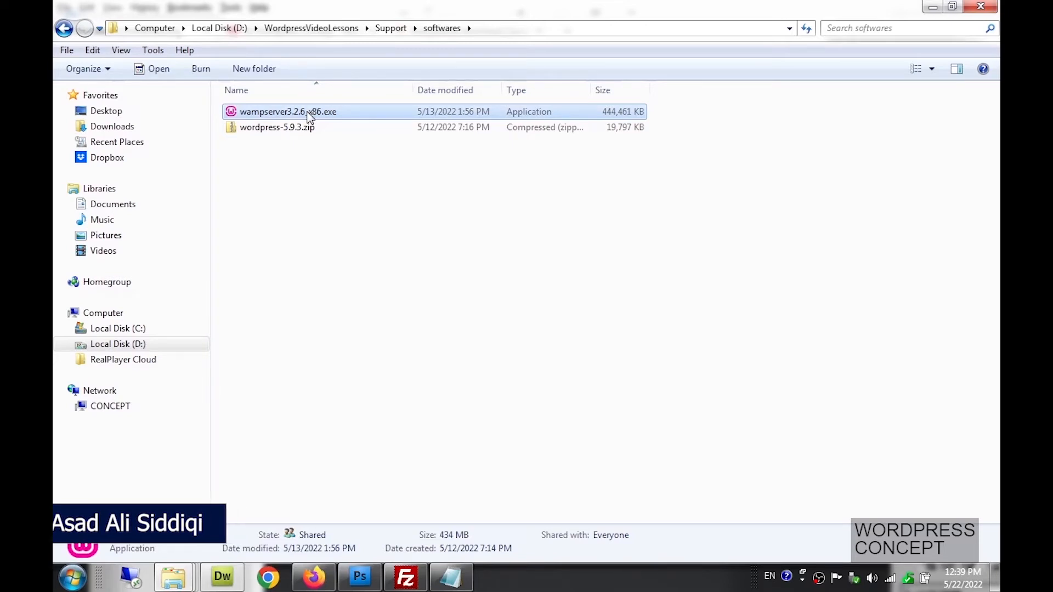
click(308, 113)
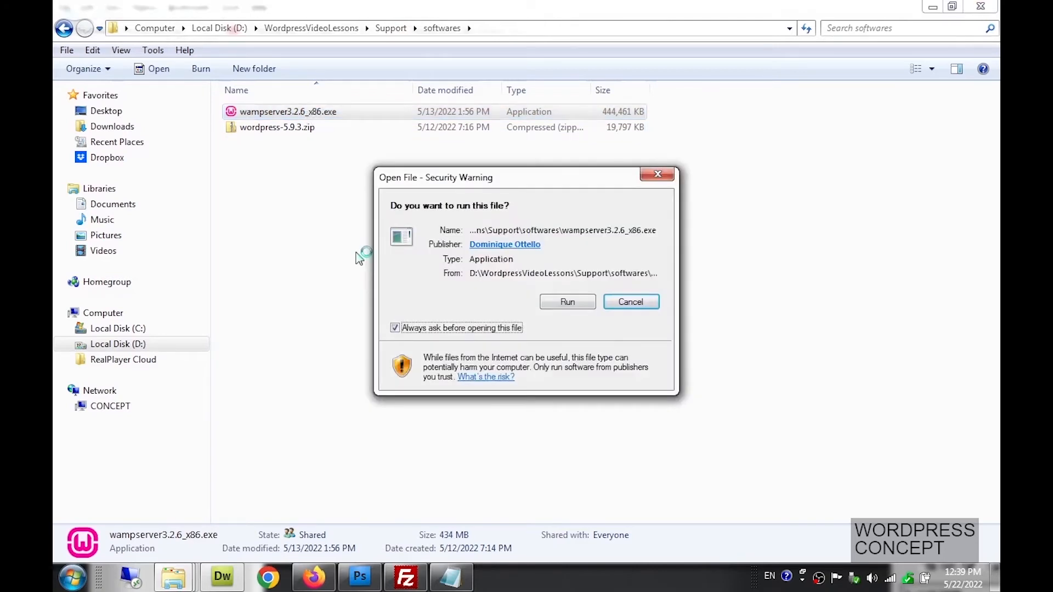
click(562, 301)
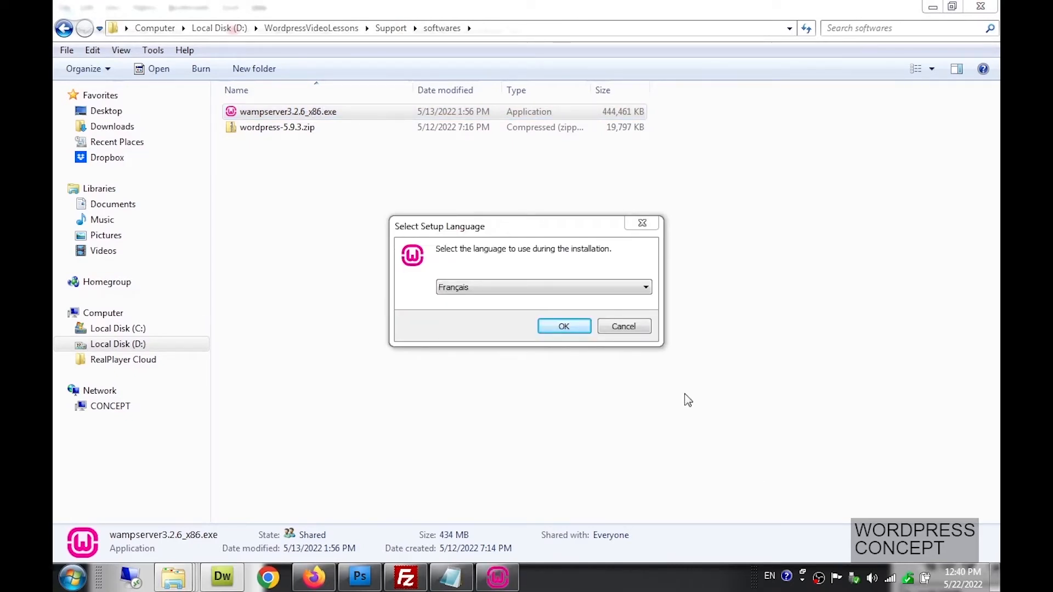
Pick English instead of Français as the WampServer setup language and confirm
click(617, 293)
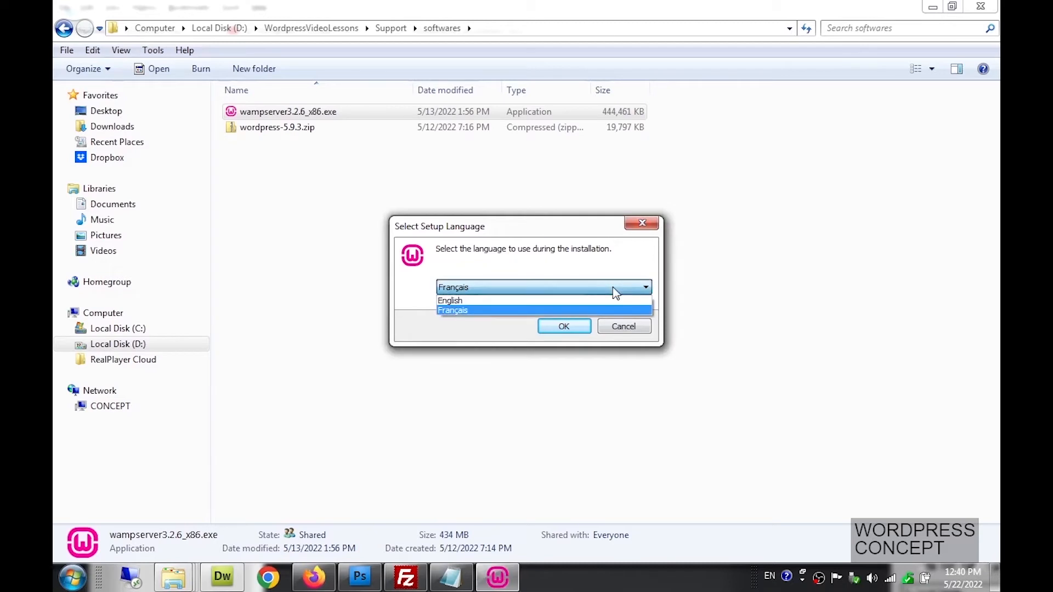
click(567, 302)
click(567, 285)
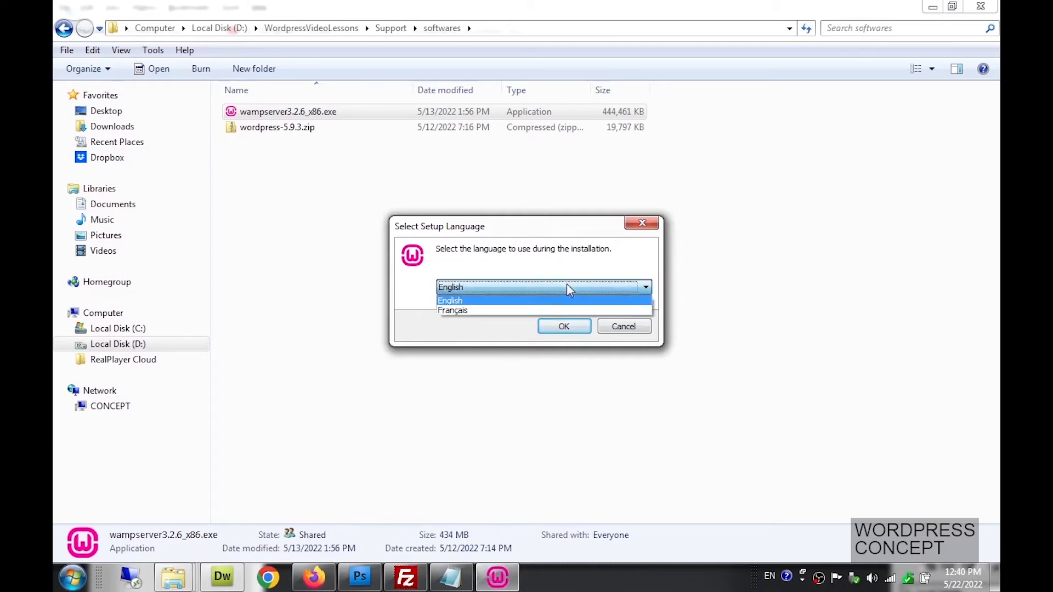
click(573, 296)
click(565, 326)
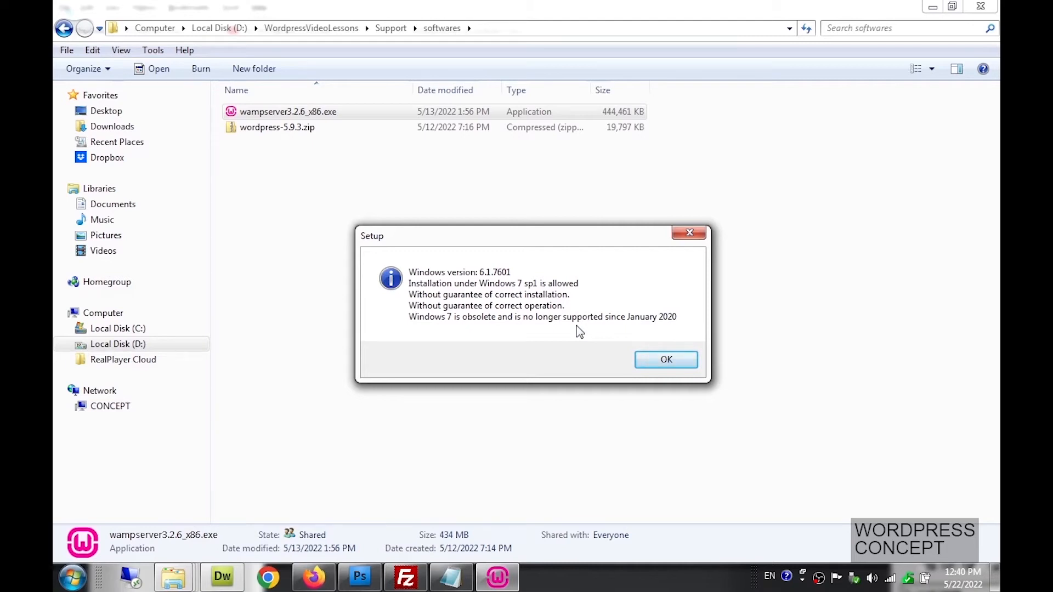
Accept the WampServer licence agreement and advance to the destination page
click(638, 361)
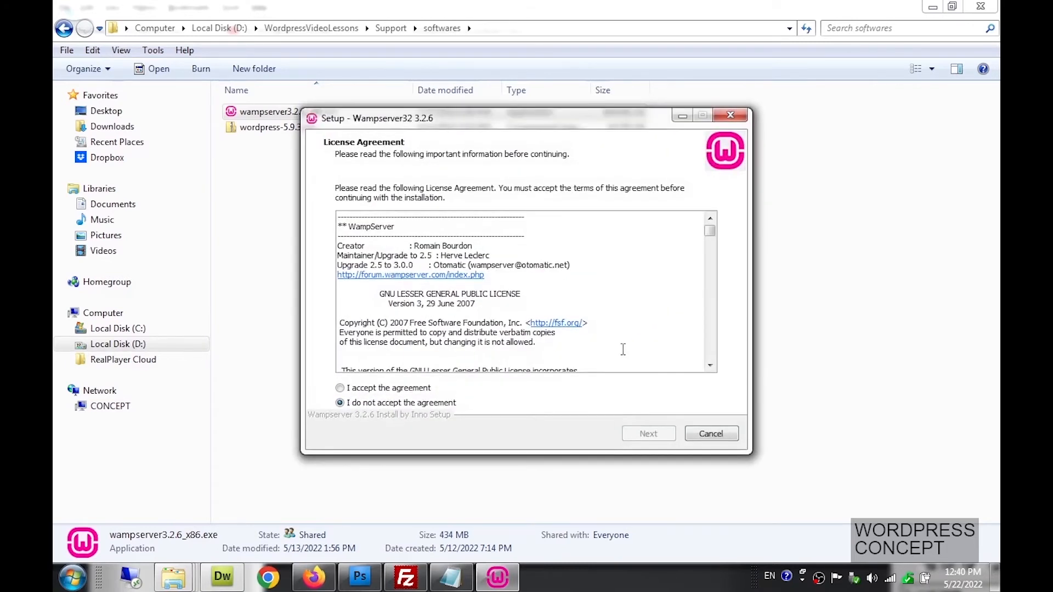
click(420, 389)
click(635, 433)
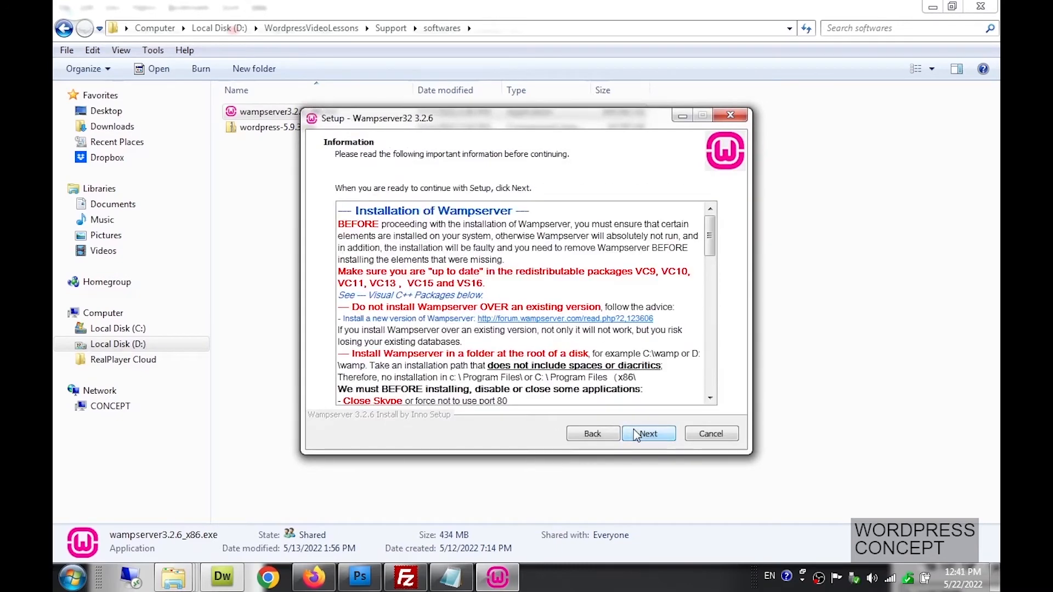
click(646, 437)
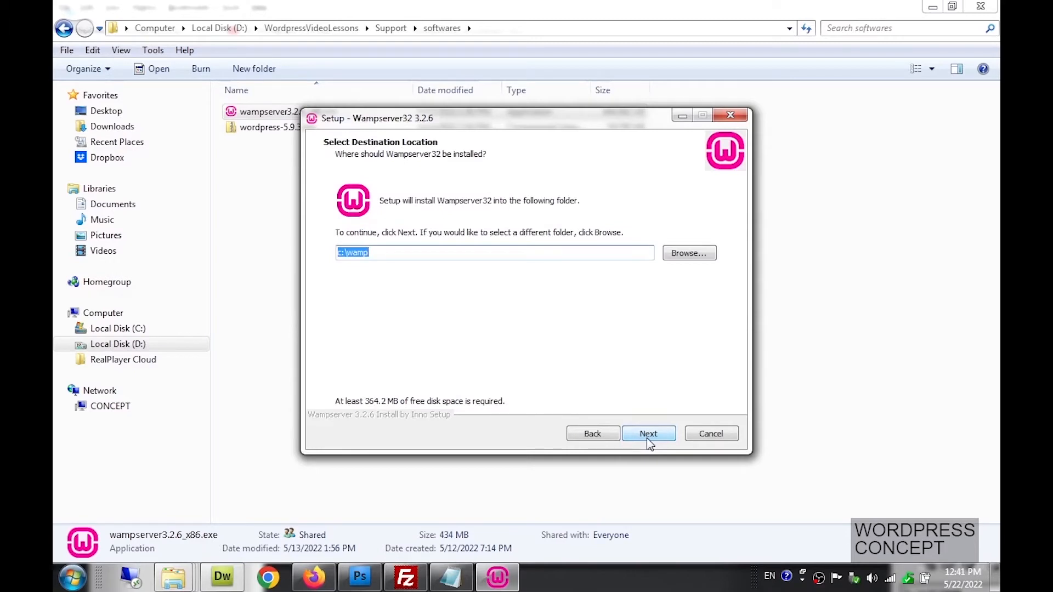
Change the install folder to d:\wamp_12, declining to install over the existing d:\wamp
click(343, 253)
key(BackSpace)
text(d)
click(411, 346)
click(649, 434)
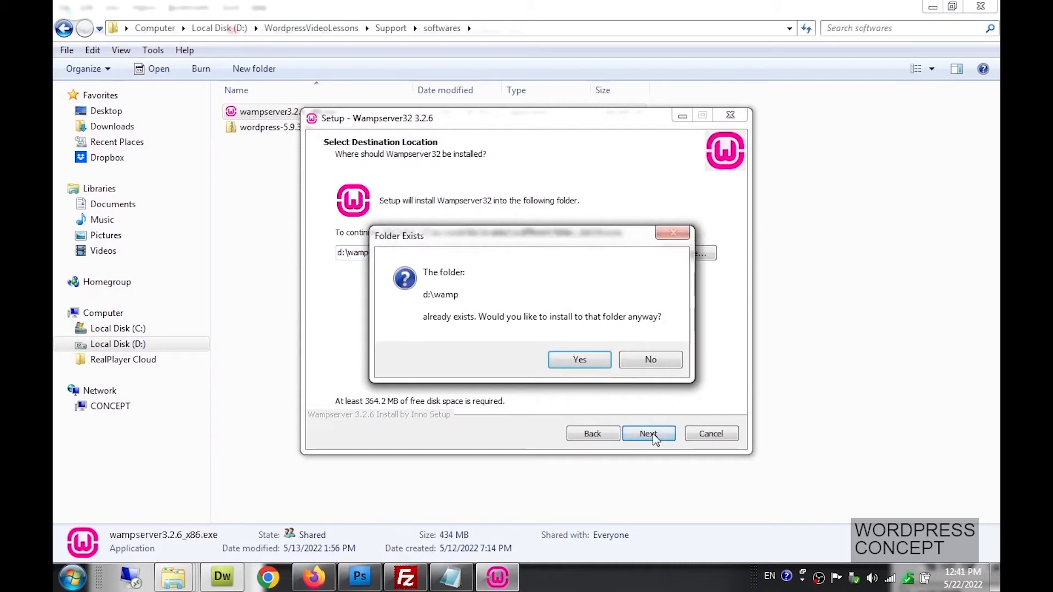
click(649, 360)
click(393, 255)
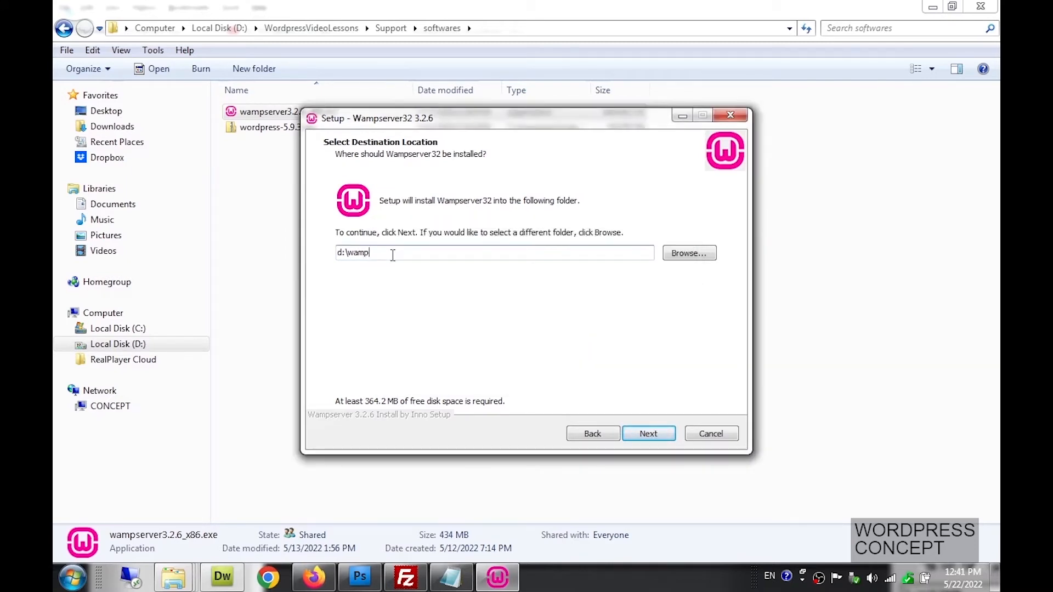
text(_12)
Tick PHP 7.3.33 in the component list and proceed to the Ready to Install summary
click(635, 434)
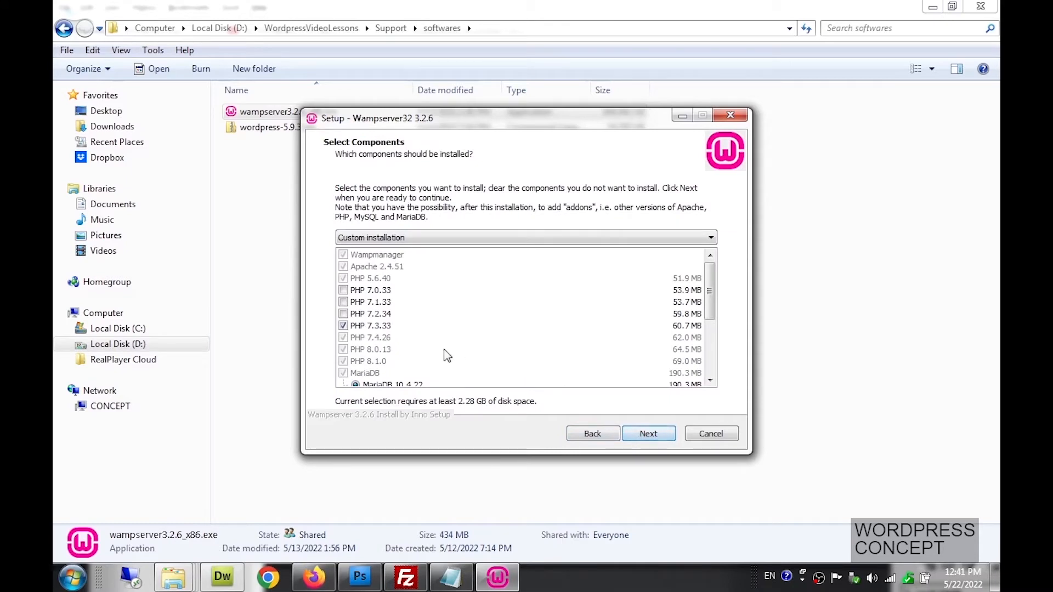
scroll(434, 347, down, 1)
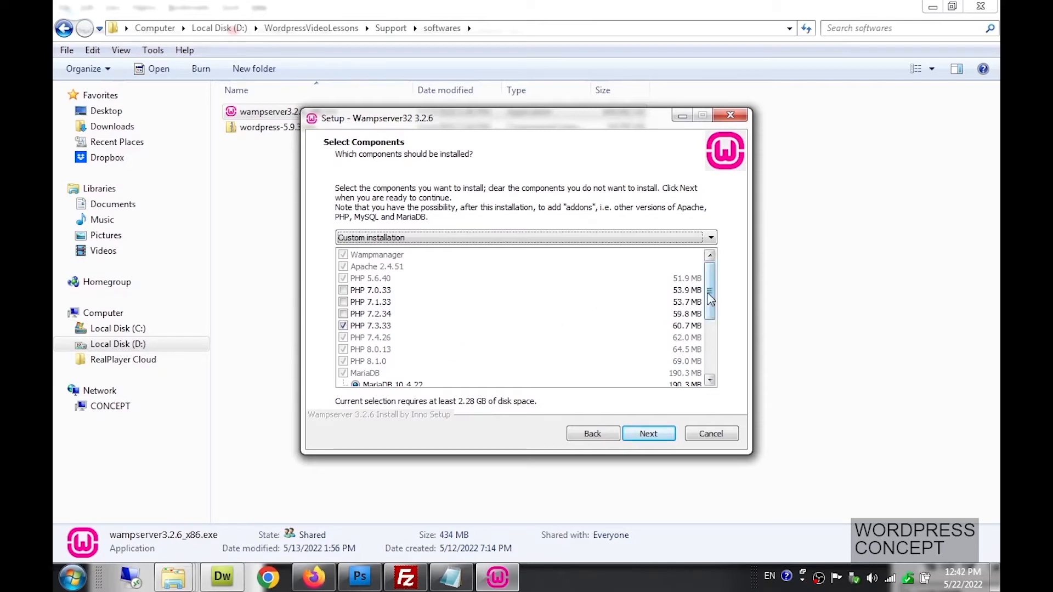
mouse_move(709, 297)
mouse_down()
mouse_move(709, 328)
mouse_move(709, 308)
mouse_up()
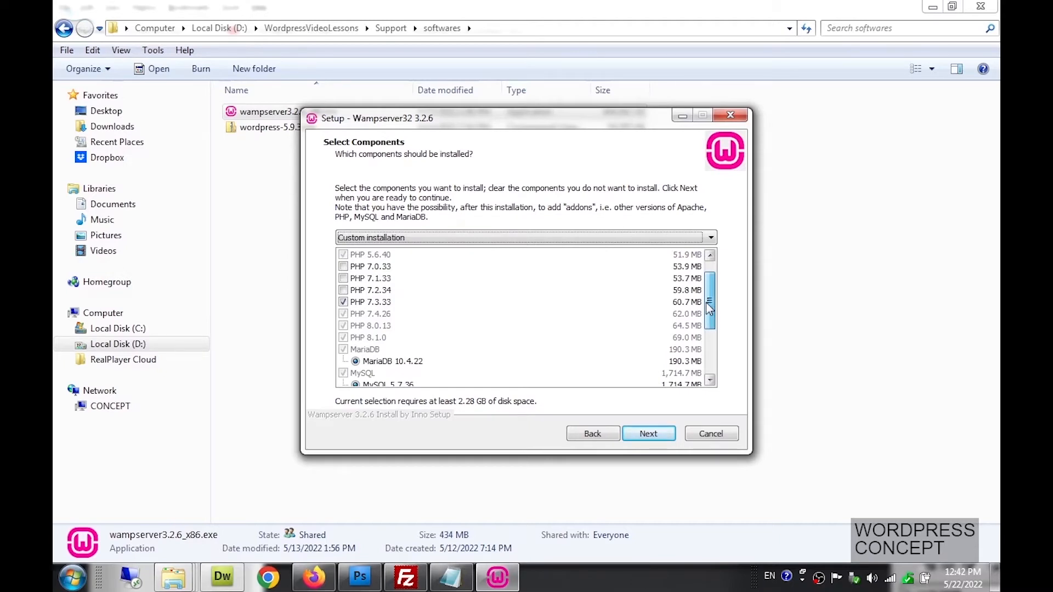
mouse_move(709, 307)
mouse_down()
mouse_move(708, 329)
mouse_move(706, 313)
mouse_up()
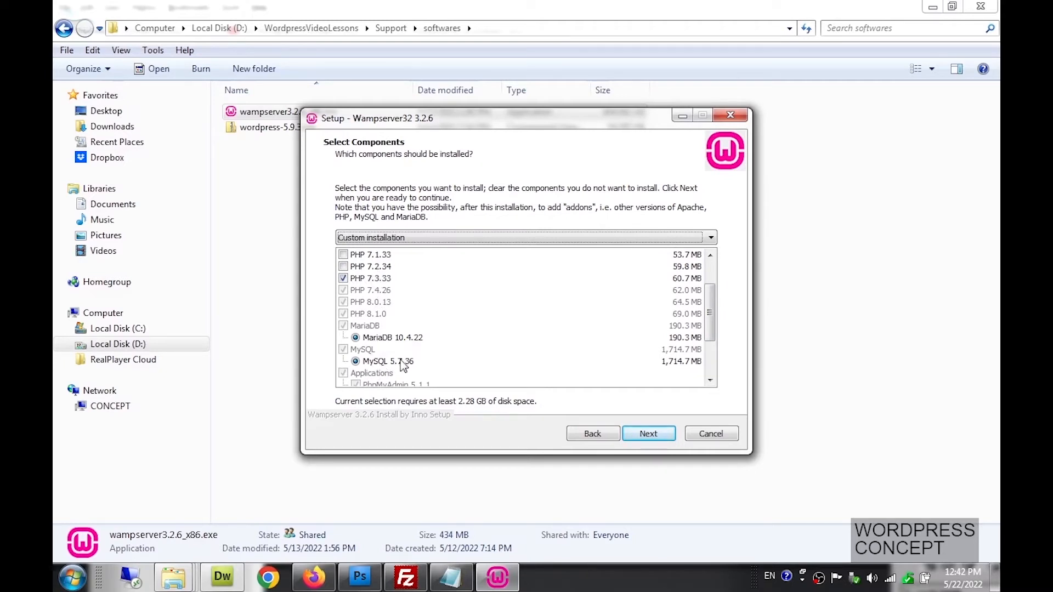
scroll(401, 359, up, 1)
click(344, 279)
click(636, 434)
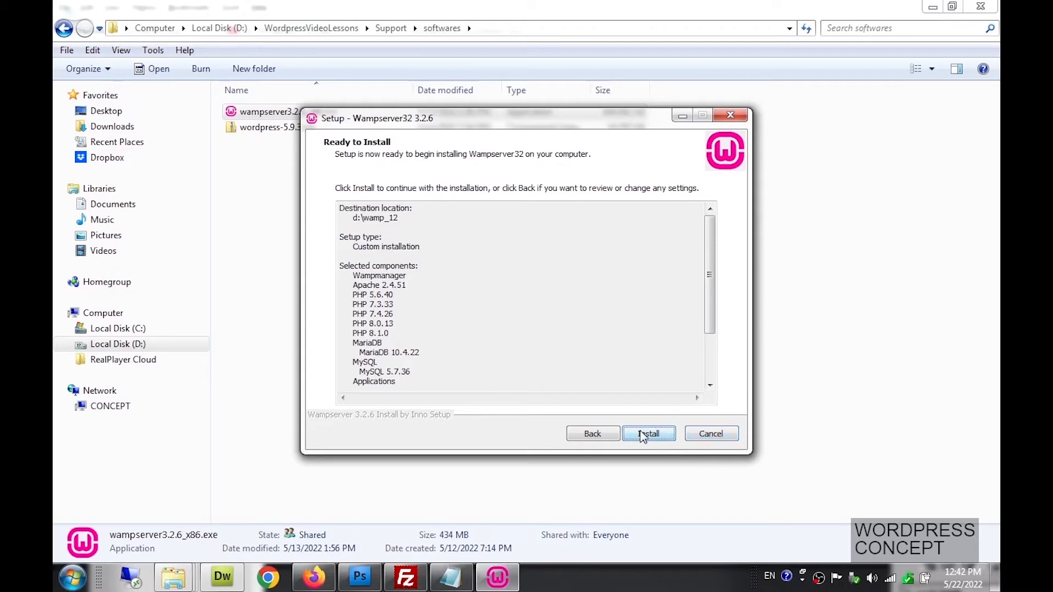
Cancel the WampServer installation and confirm exiting Setup
key(Tab)
click(734, 438)
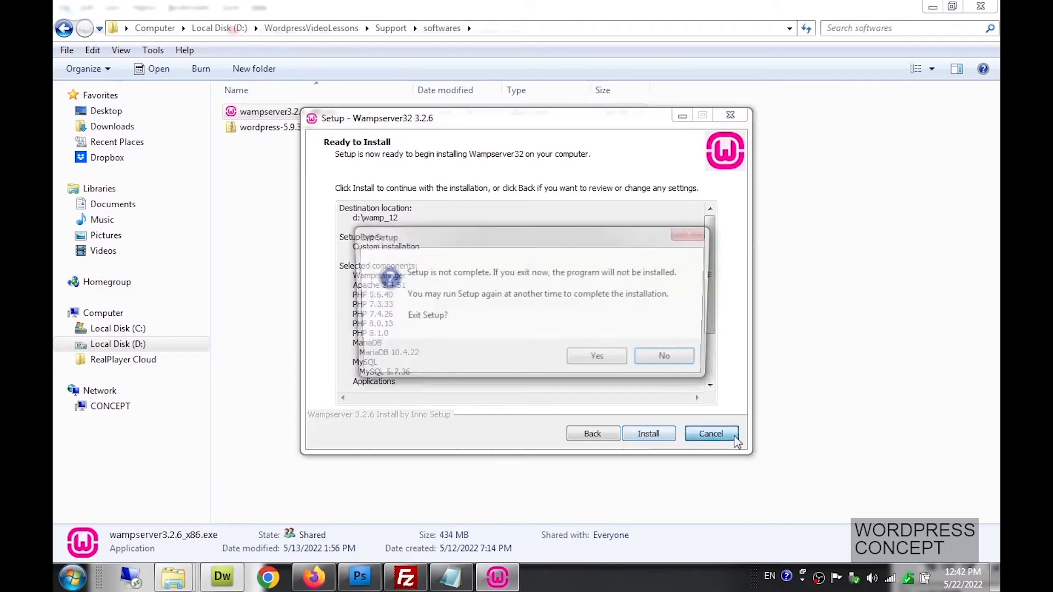
click(613, 358)
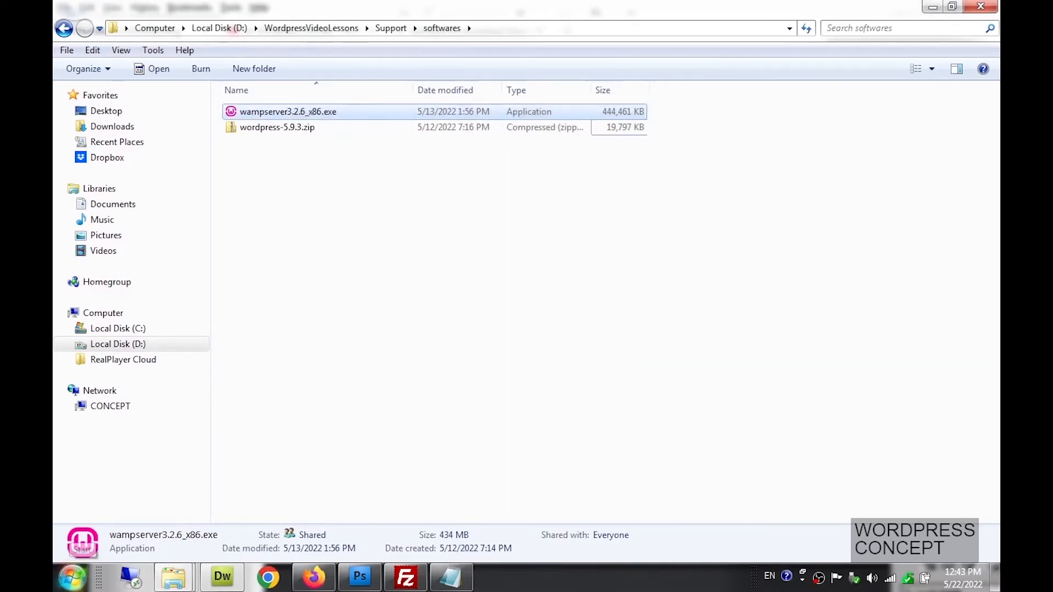
Launch Wampserver32 from the Start menu's program list
click(72, 577)
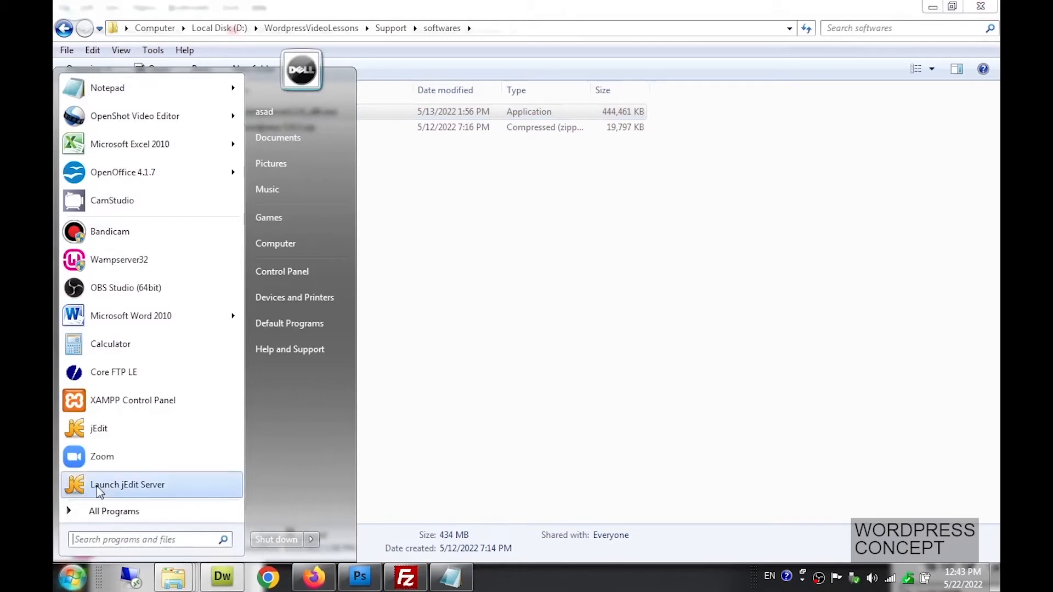
click(154, 269)
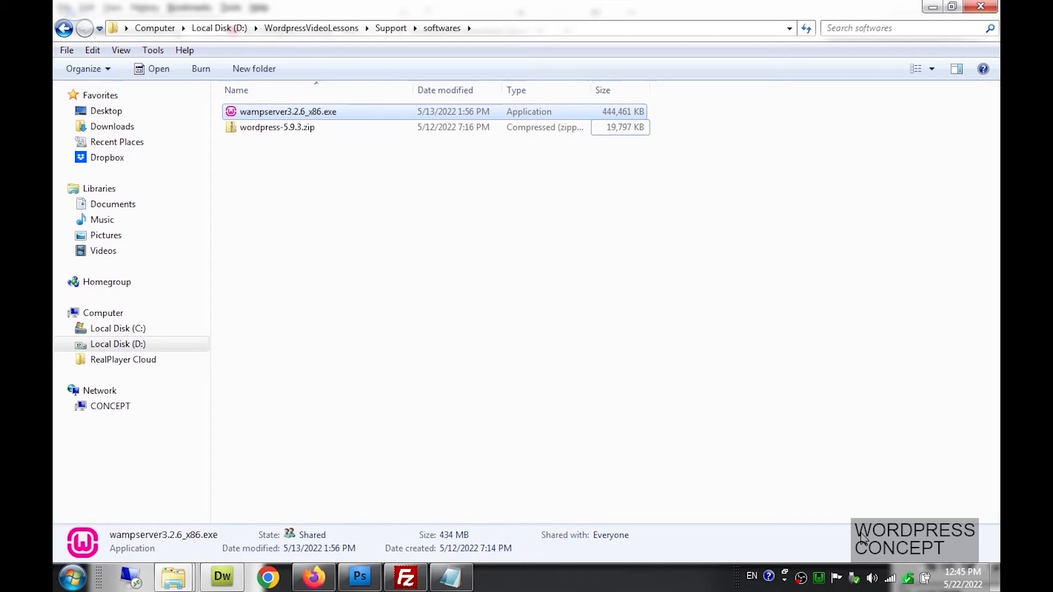
Open localhost from the WampServer tray menu and view it in Firefox, showing Apache 2.4.51 and PHP 7.4.26
click(934, 581)
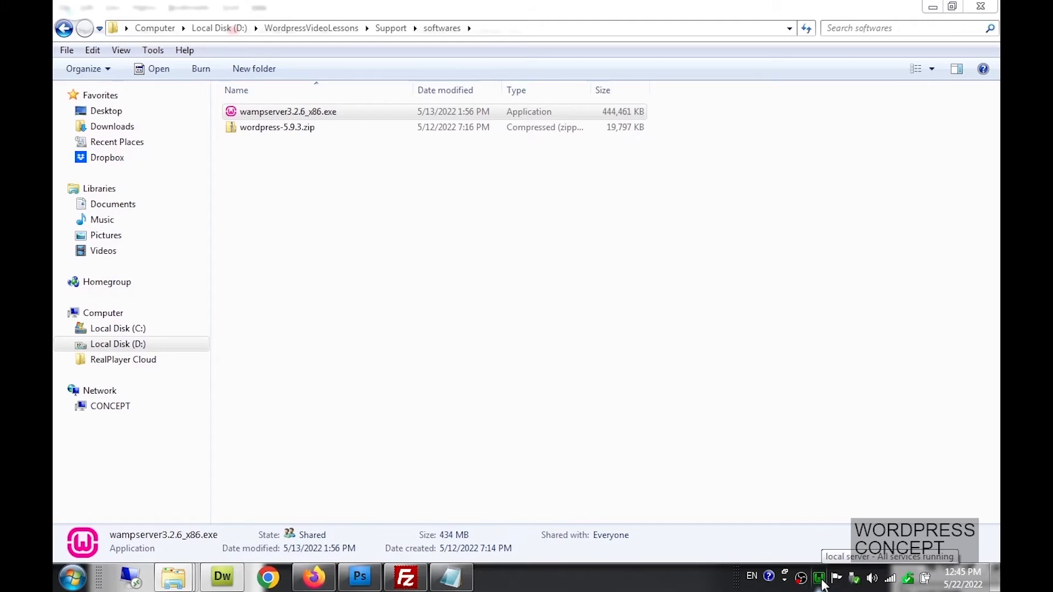
click(821, 579)
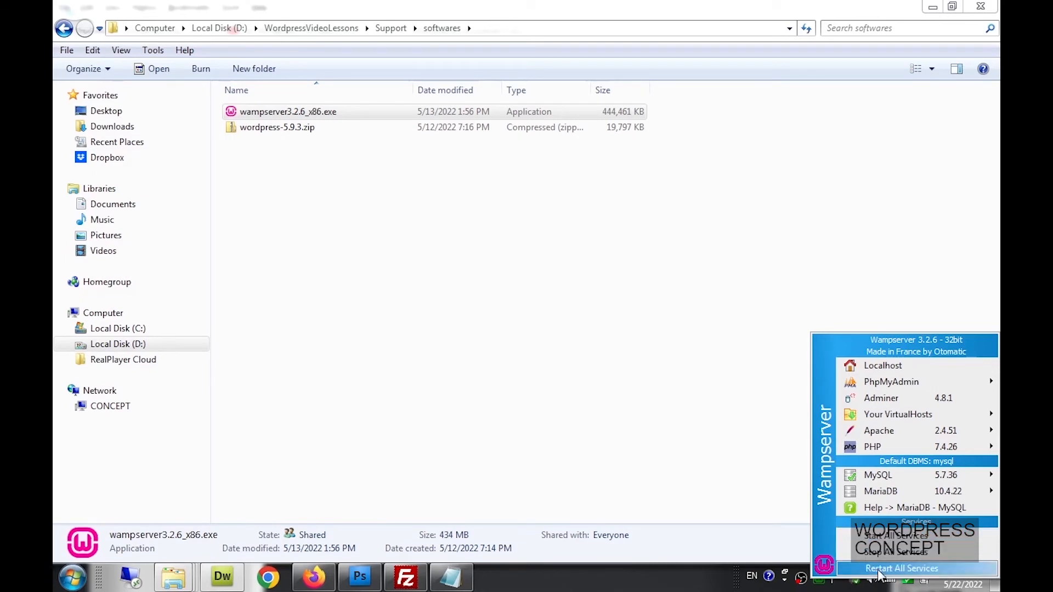
click(675, 584)
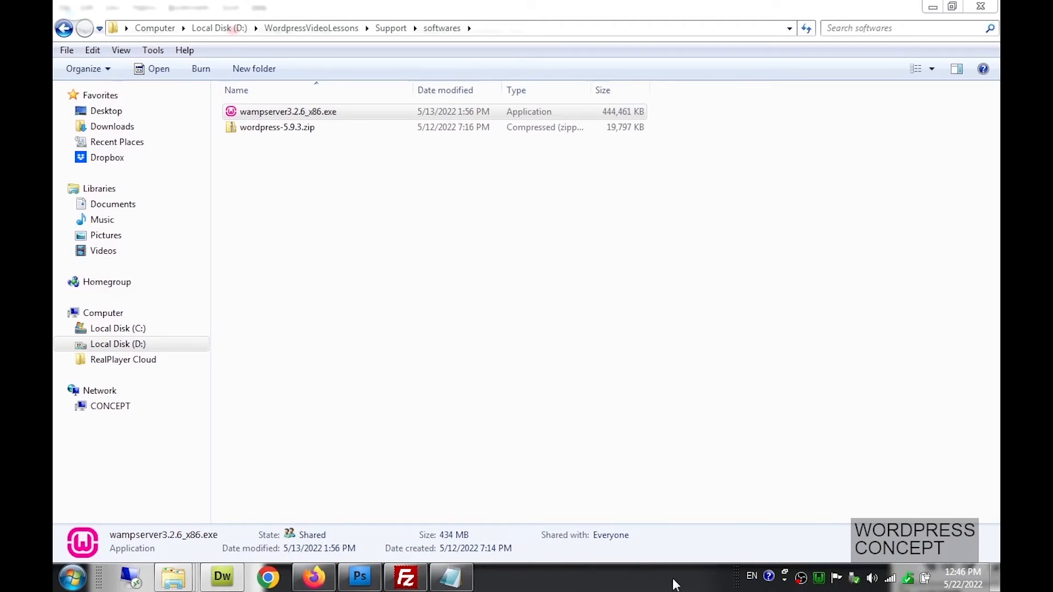
click(820, 585)
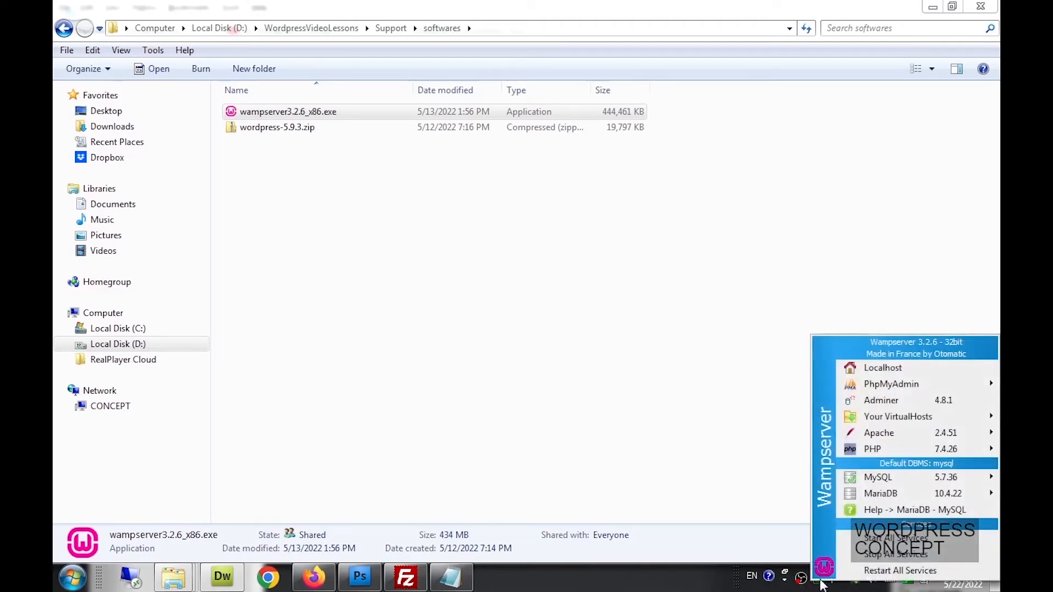
click(871, 368)
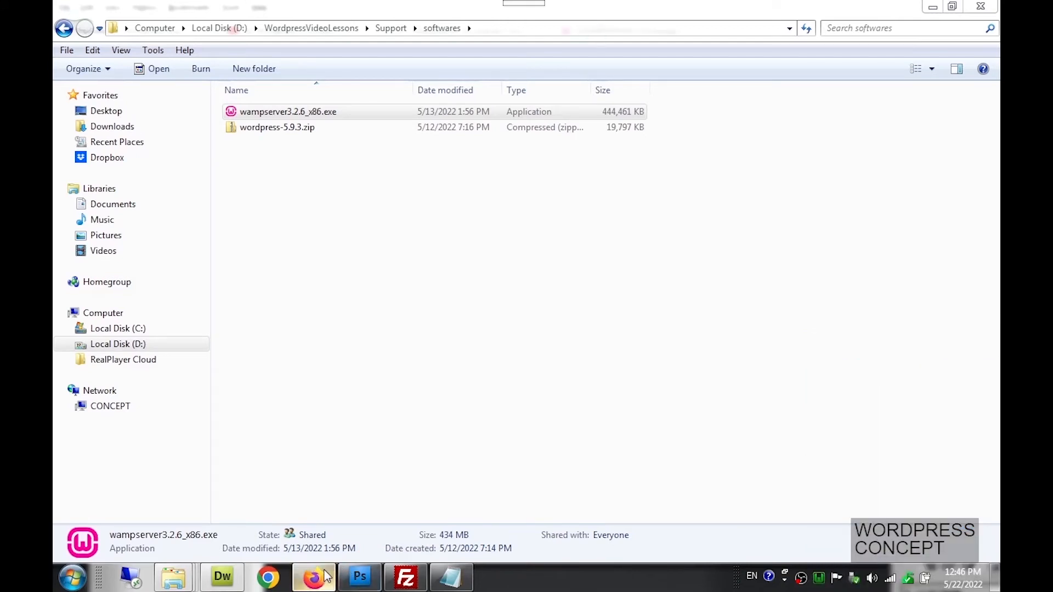
click(325, 576)
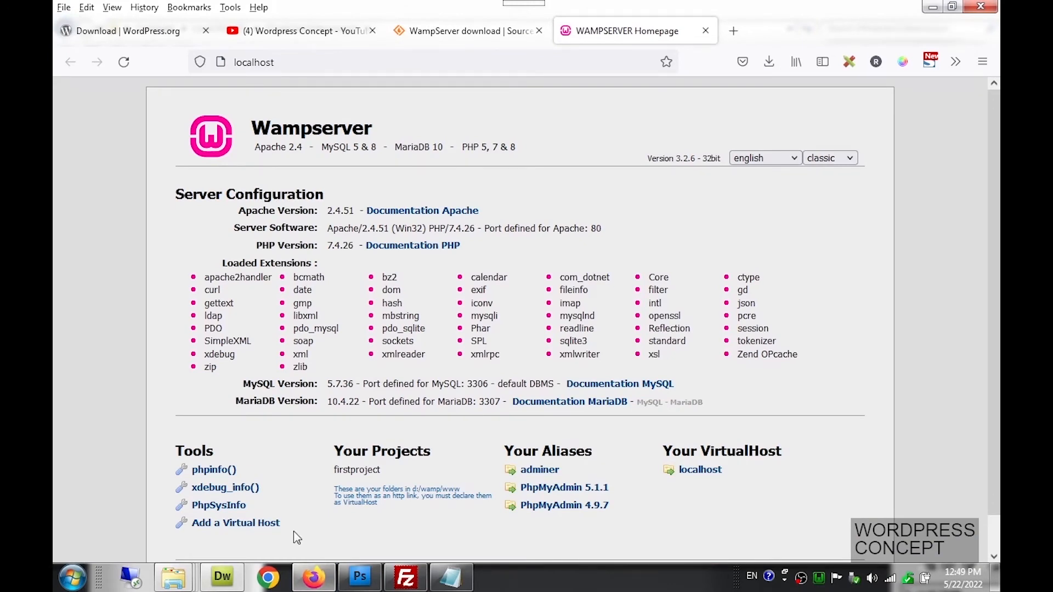
Navigate from the twentytwelve window to D:\wamp\www and select the firstproject folder
mouse_move(184, 583)
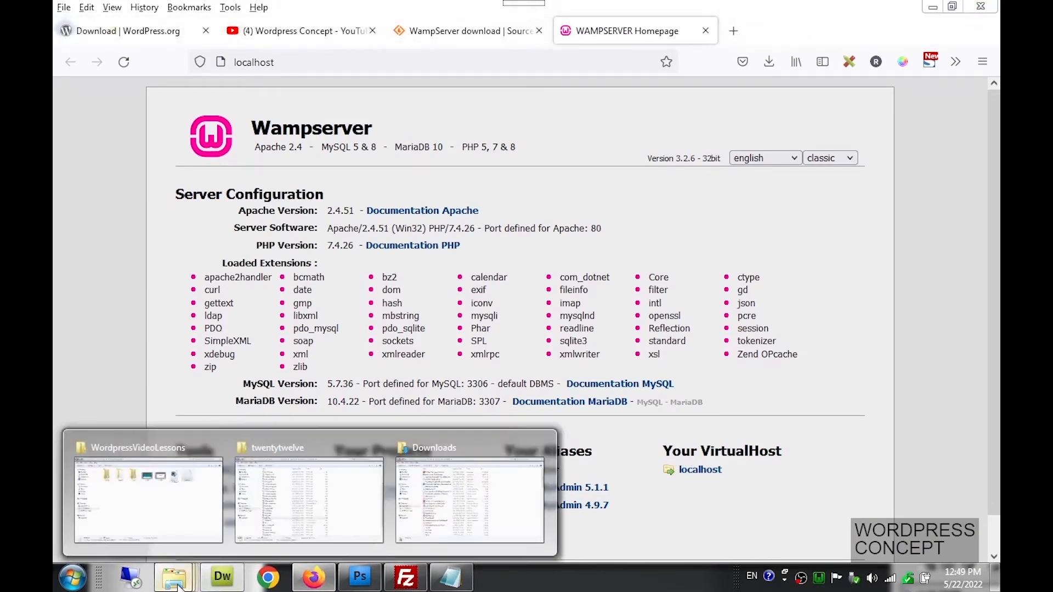
click(313, 505)
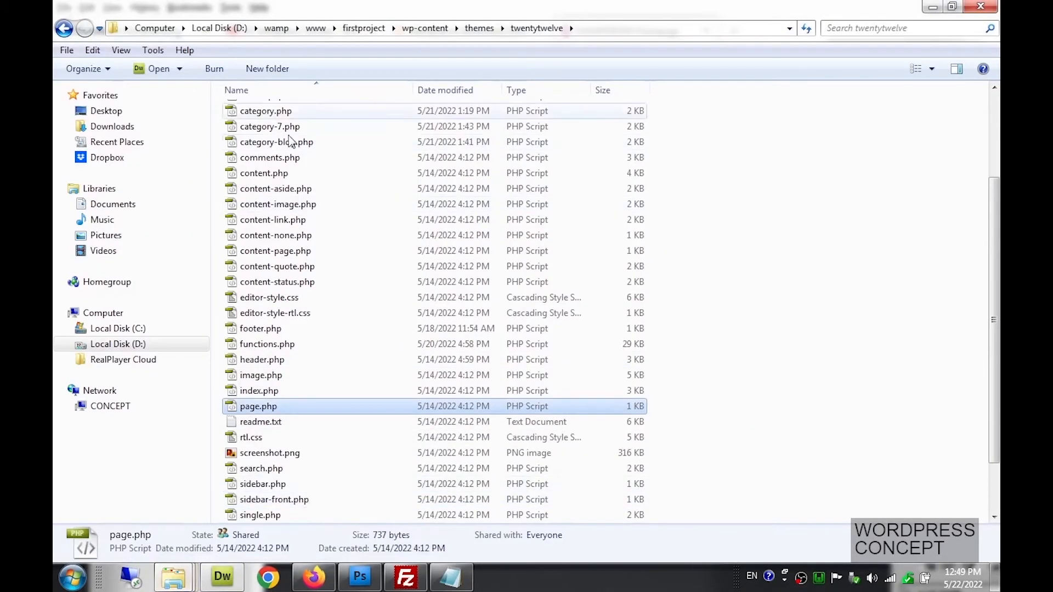
click(242, 32)
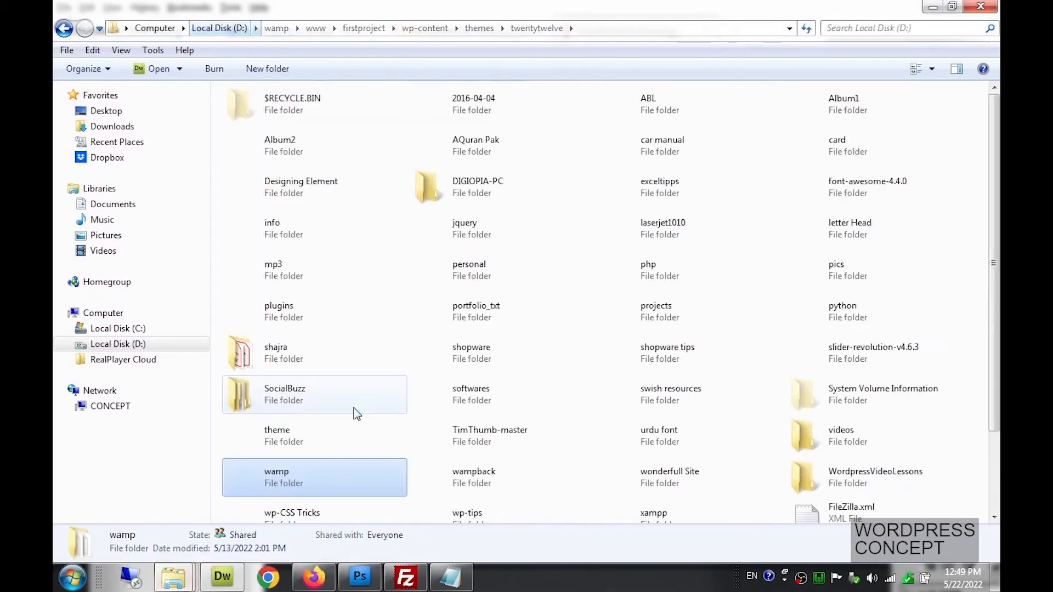
double_click(340, 475)
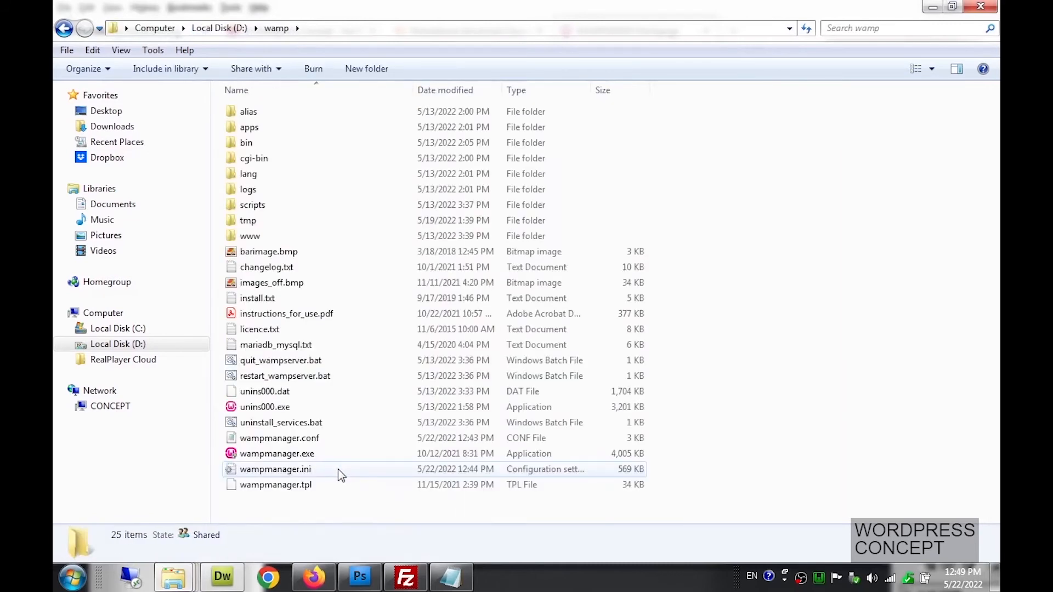
key(Right)
key(Right)
double_click(272, 242)
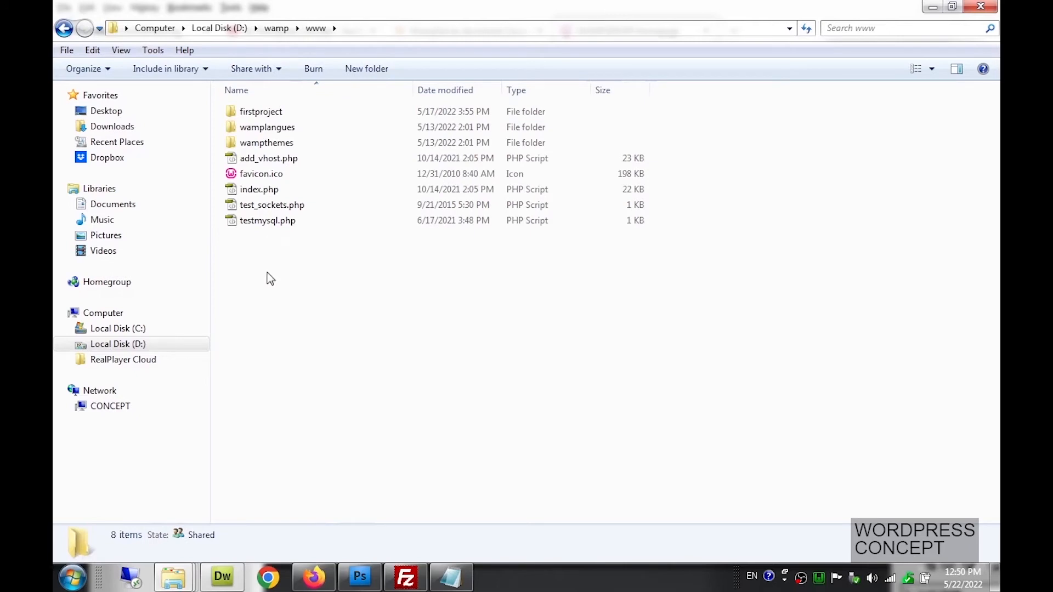
click(254, 116)
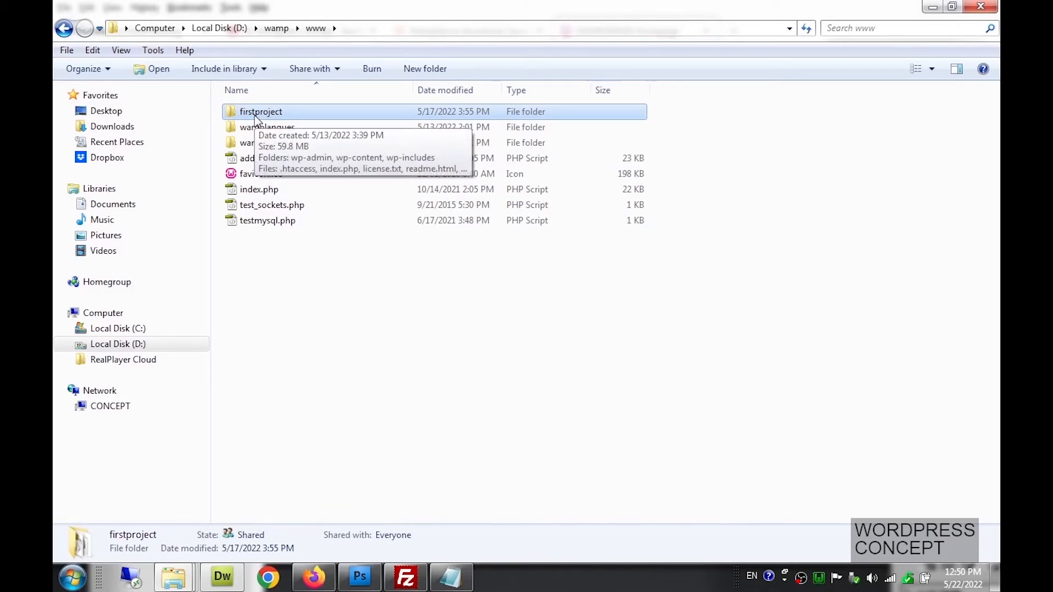
Add a new folder named 'urduproject' in D:\wamp\www and open it
right_click(291, 262)
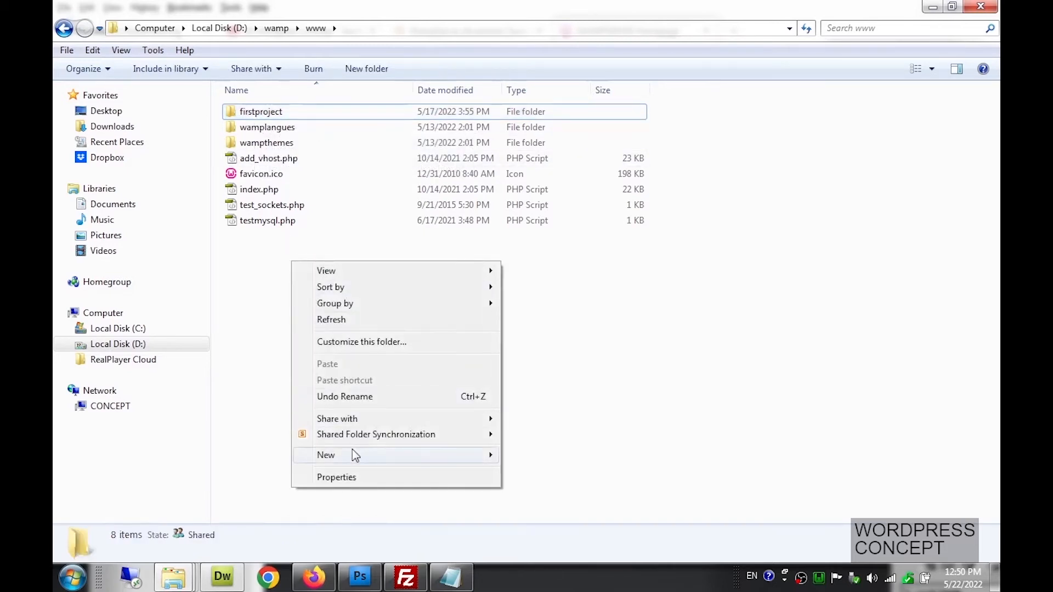
mouse_move(354, 452)
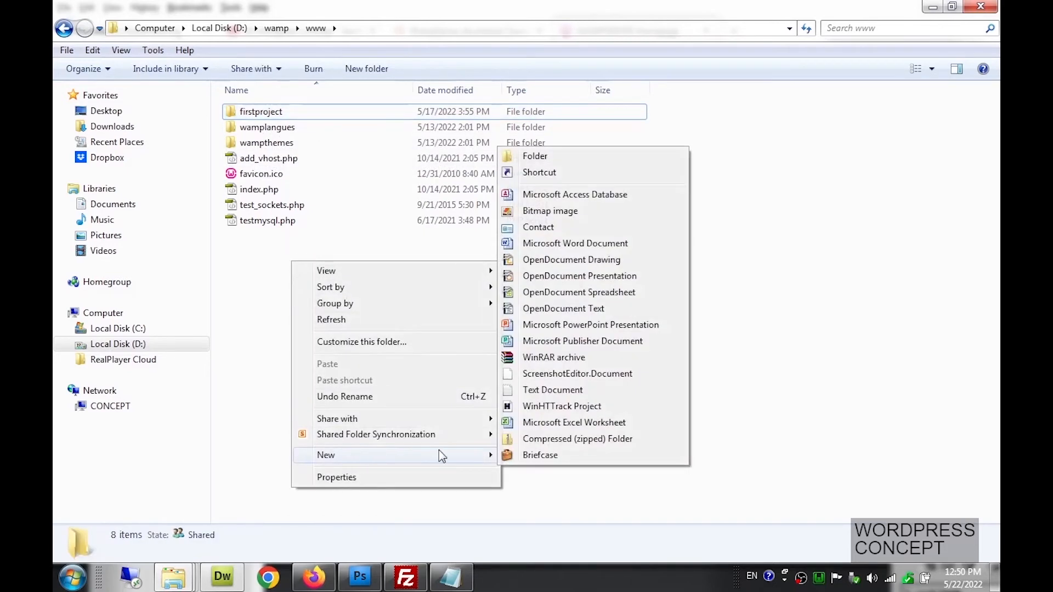
click(557, 164)
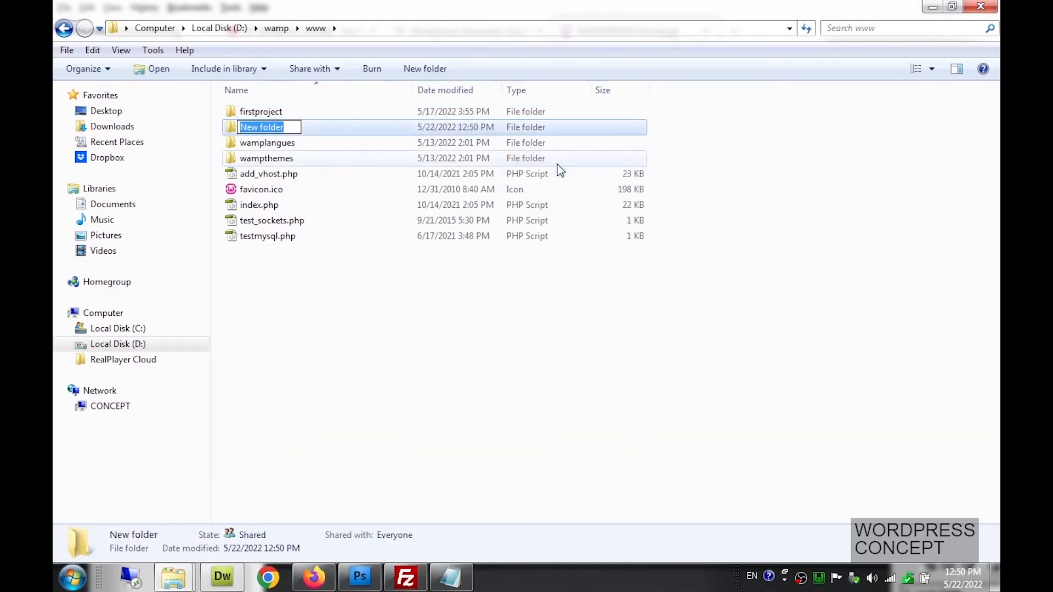
text(urduproject)
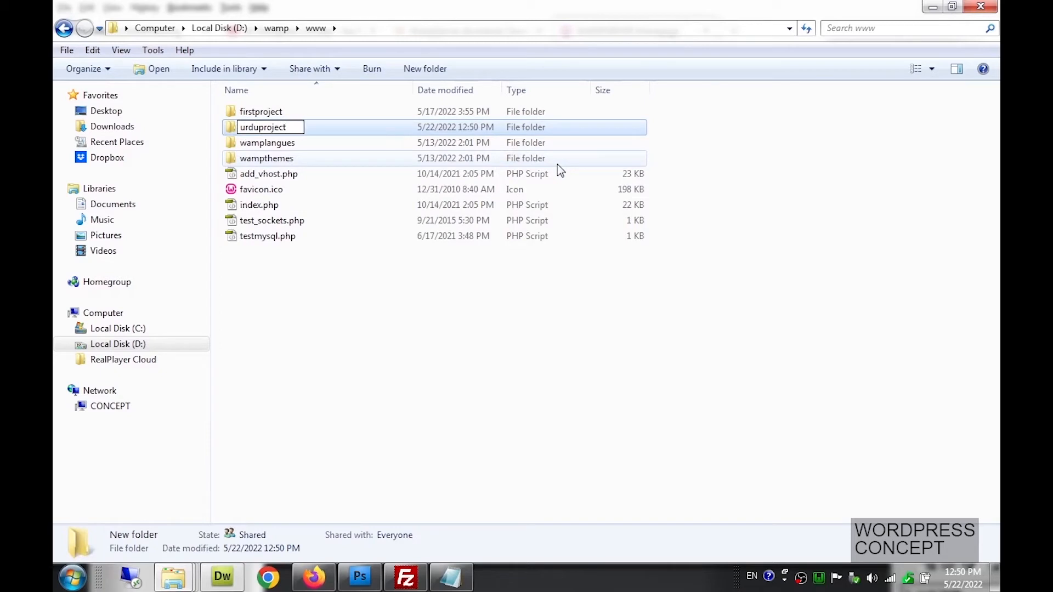
key(Return)
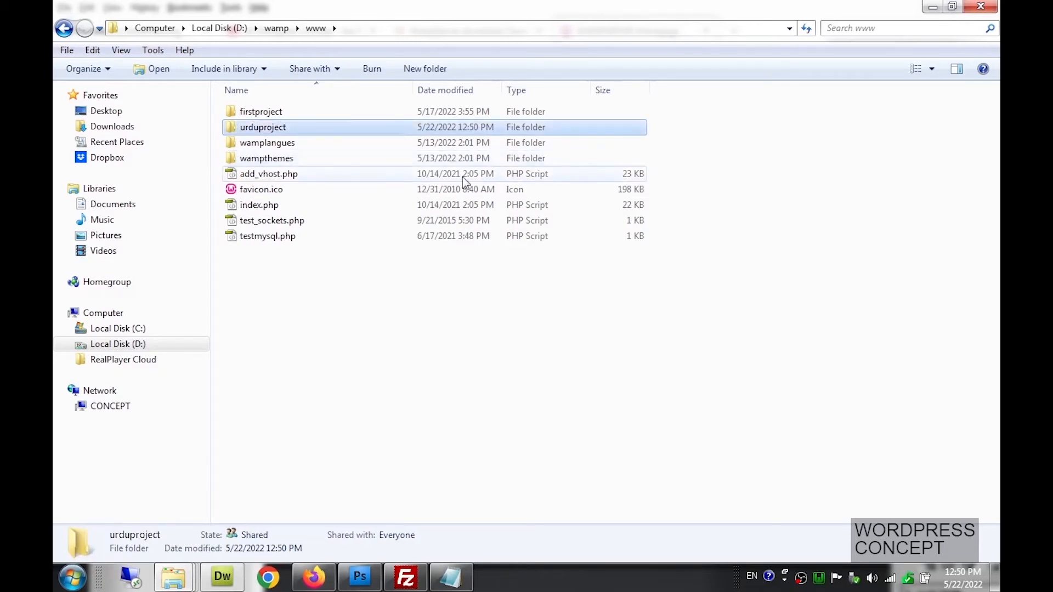
double_click(313, 127)
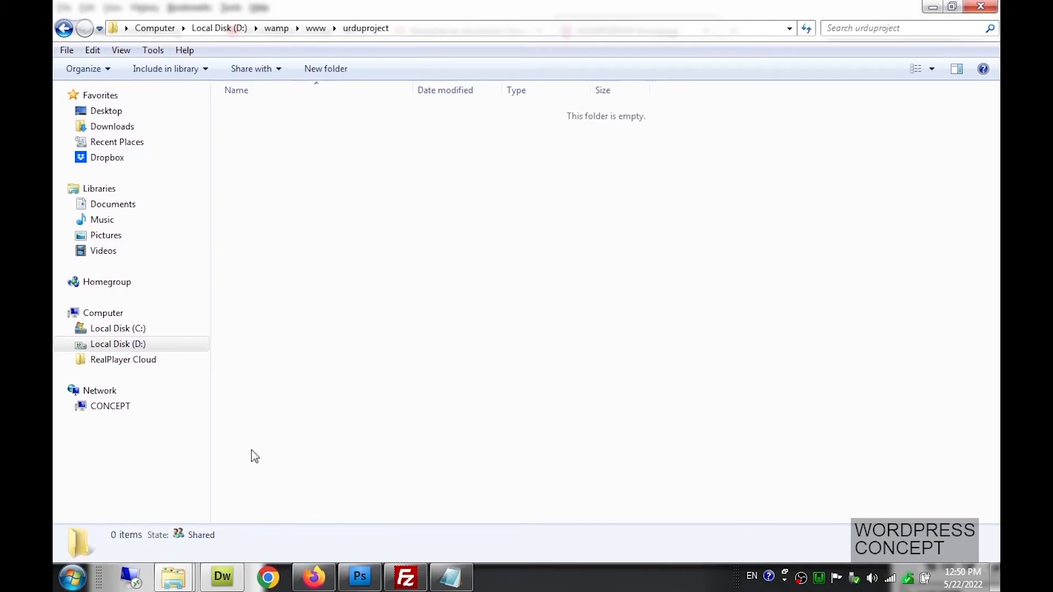
click(174, 577)
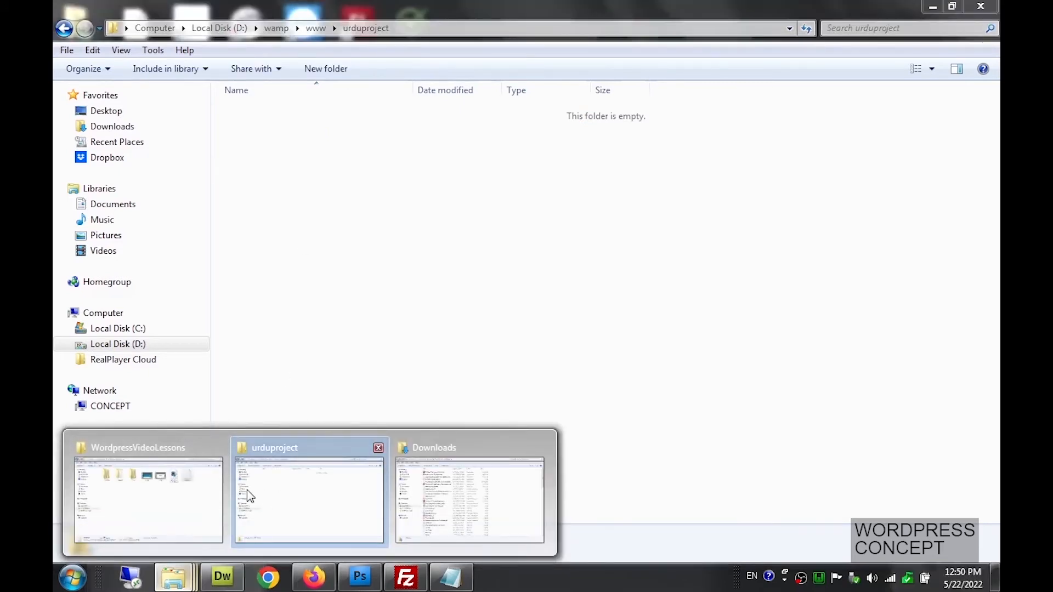
Go to WordpressVideoLessons\Support\softwares and select wordpress-5.9.3.zip
click(200, 496)
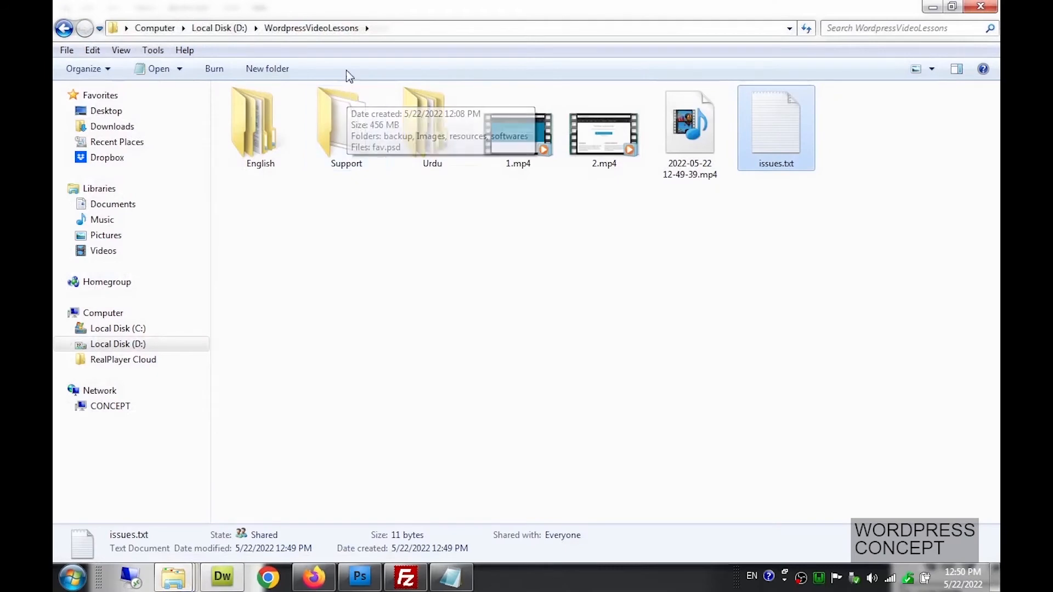
double_click(336, 113)
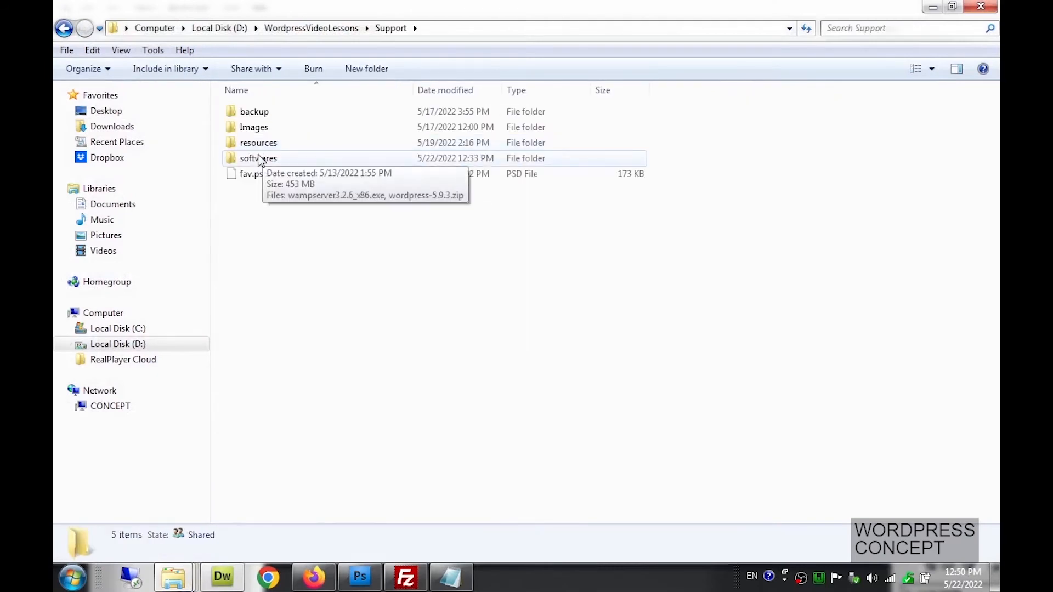
double_click(260, 159)
click(282, 134)
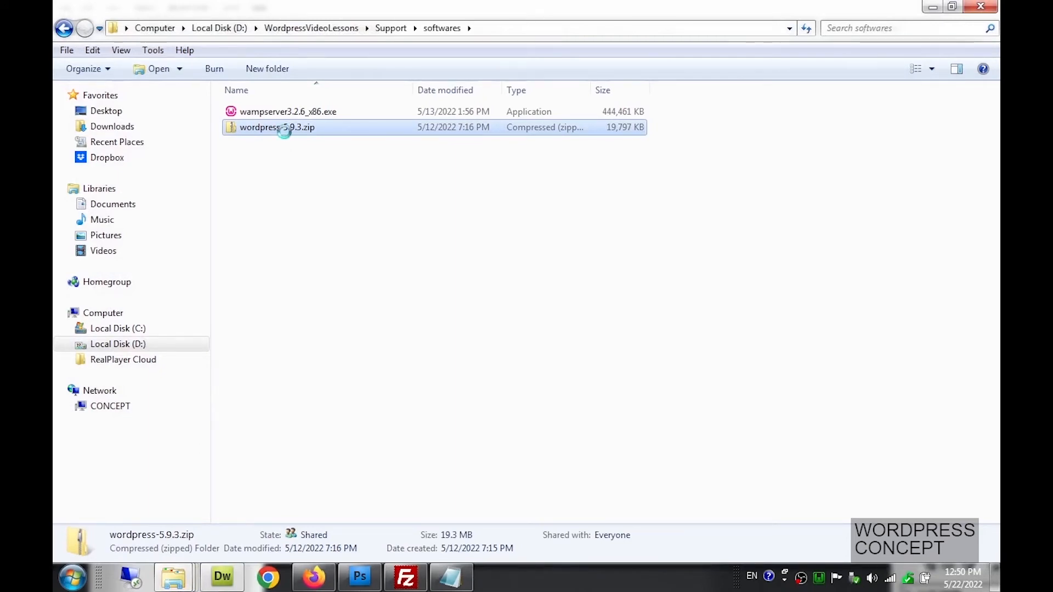
Extract wordpress-5.9.3.zip with WinRAR to the default wordpress-5.9.3 folder
right_click(285, 133)
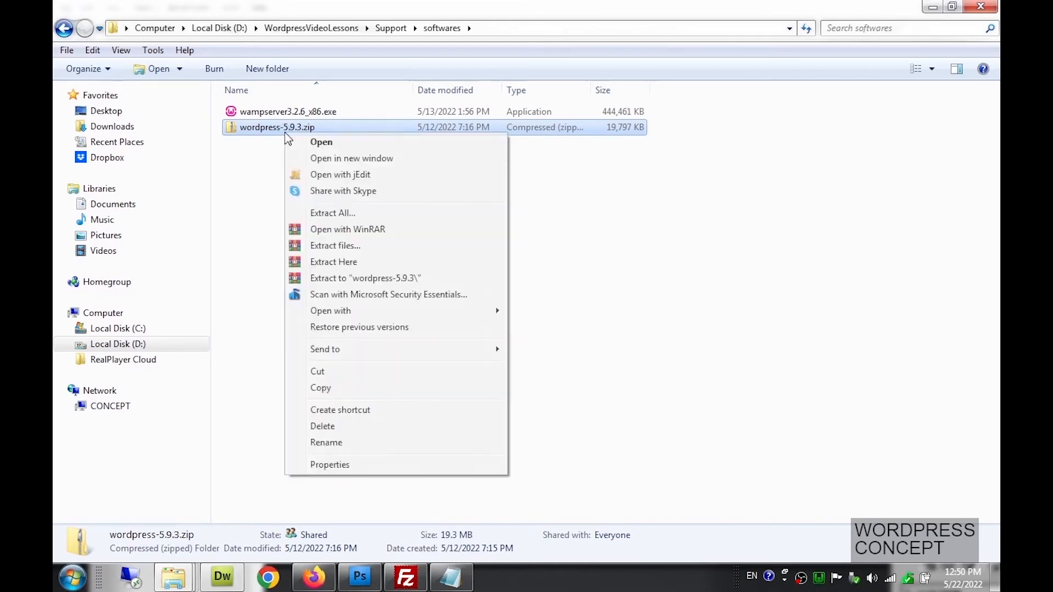
click(323, 246)
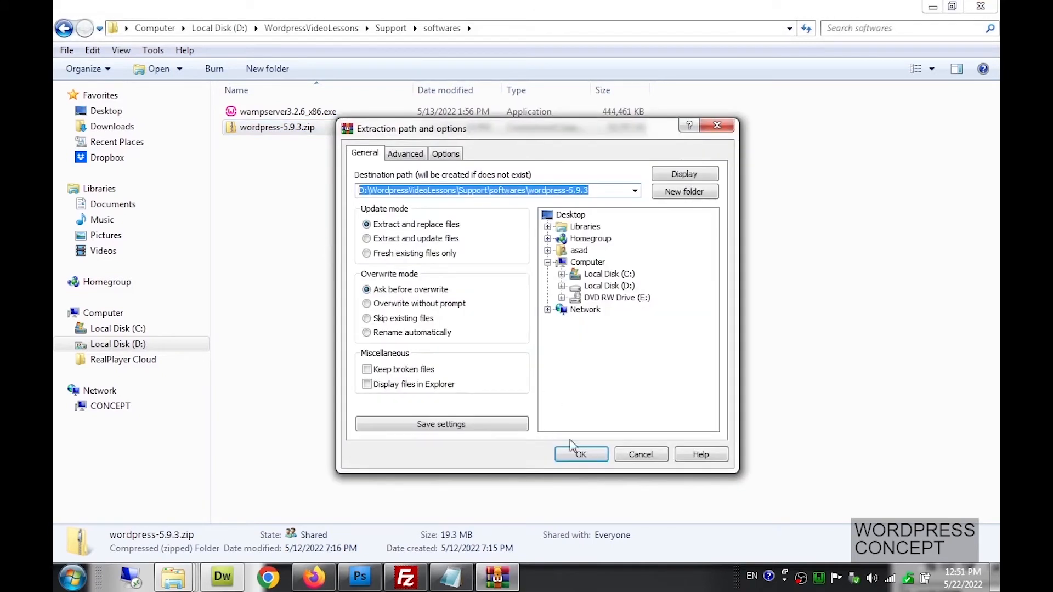
click(572, 454)
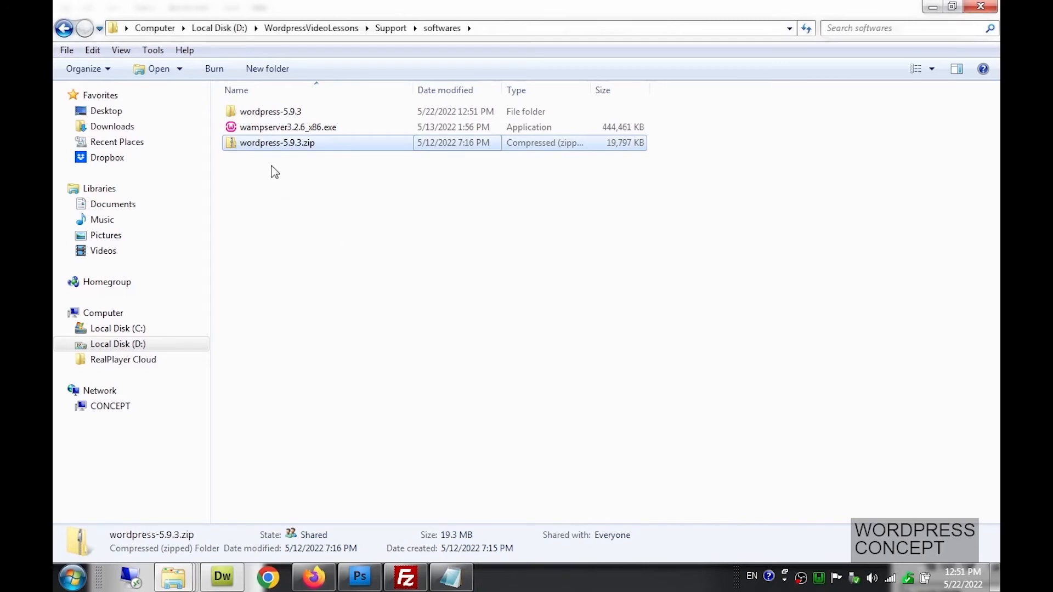
Copy all 19 items from wordpress-5.9.3\wordpress and return to the urduproject window
double_click(281, 112)
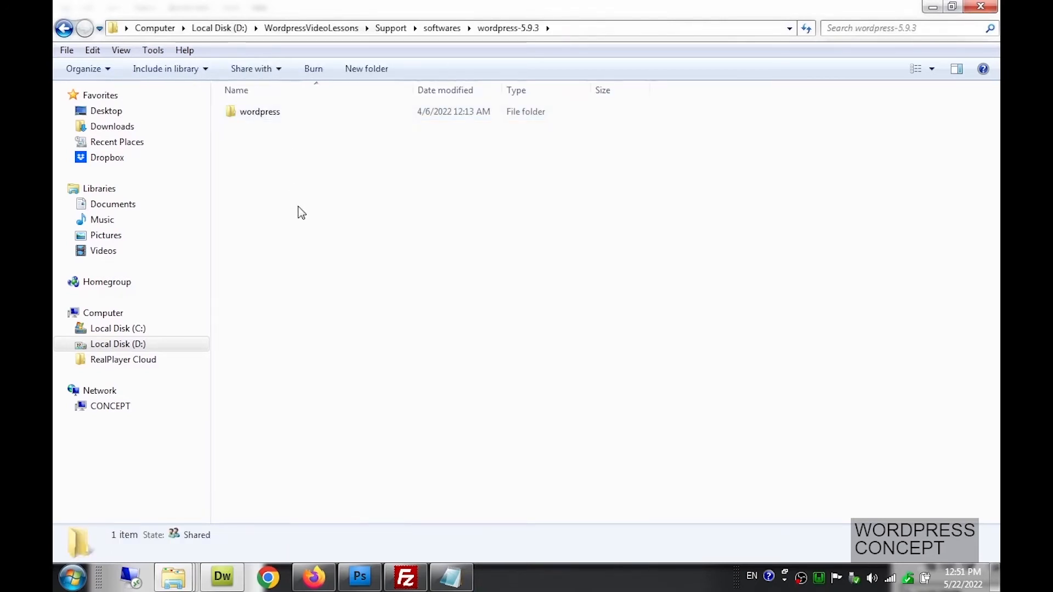
double_click(274, 113)
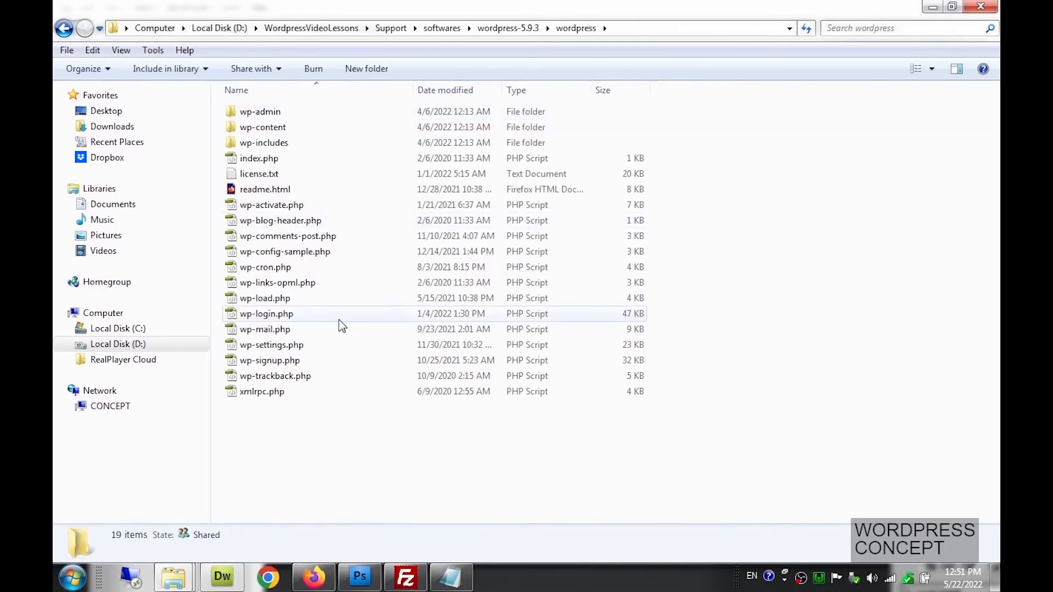
key(ctrl+a)
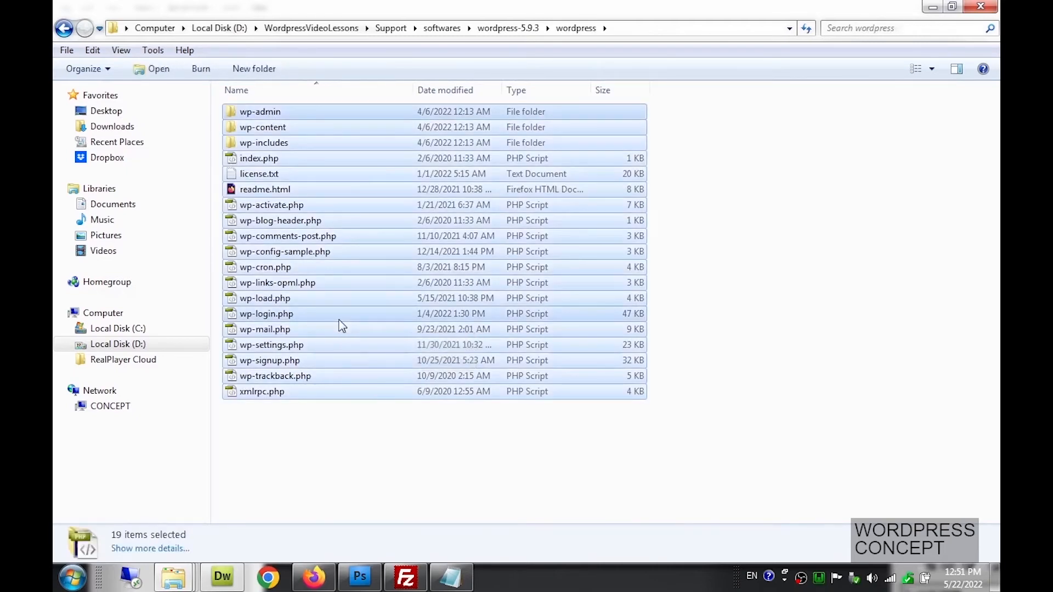
key(ctrl+c)
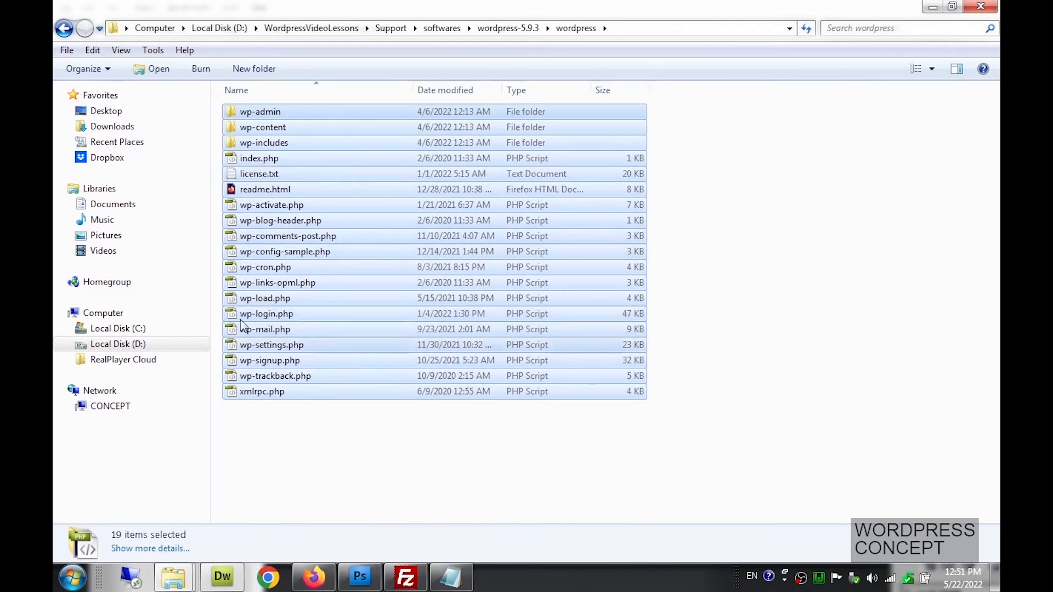
click(173, 577)
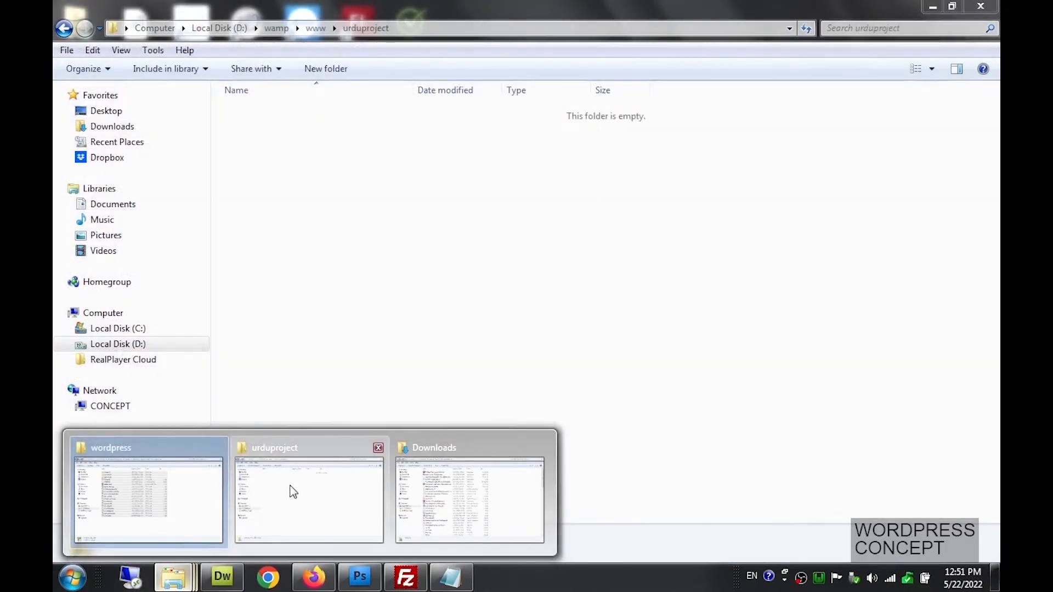
click(291, 492)
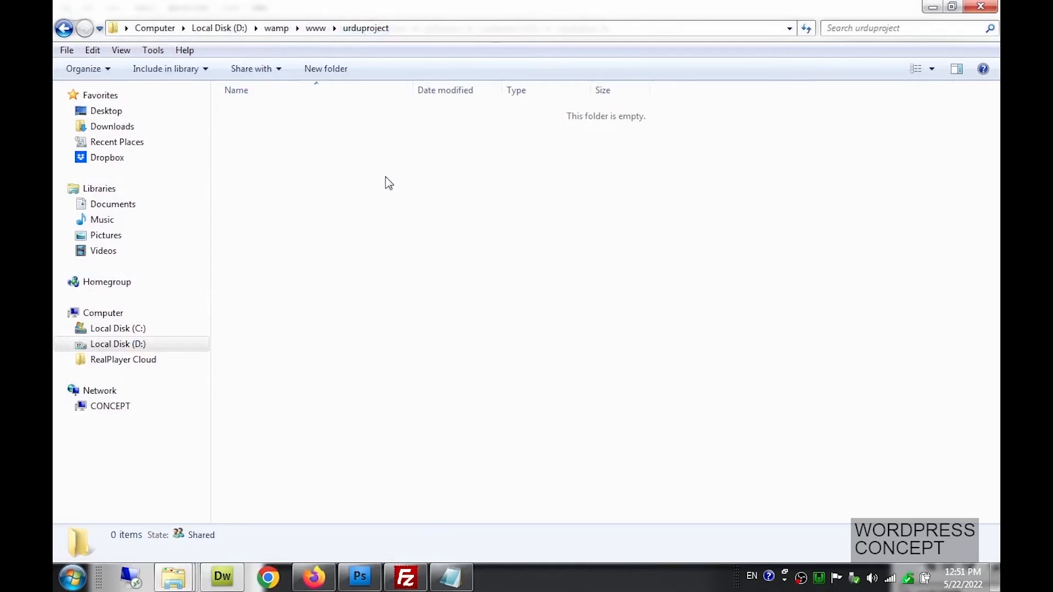
Paste the 19 WordPress items into urduproject, then reselect them by dragging
key(ctrl+v)
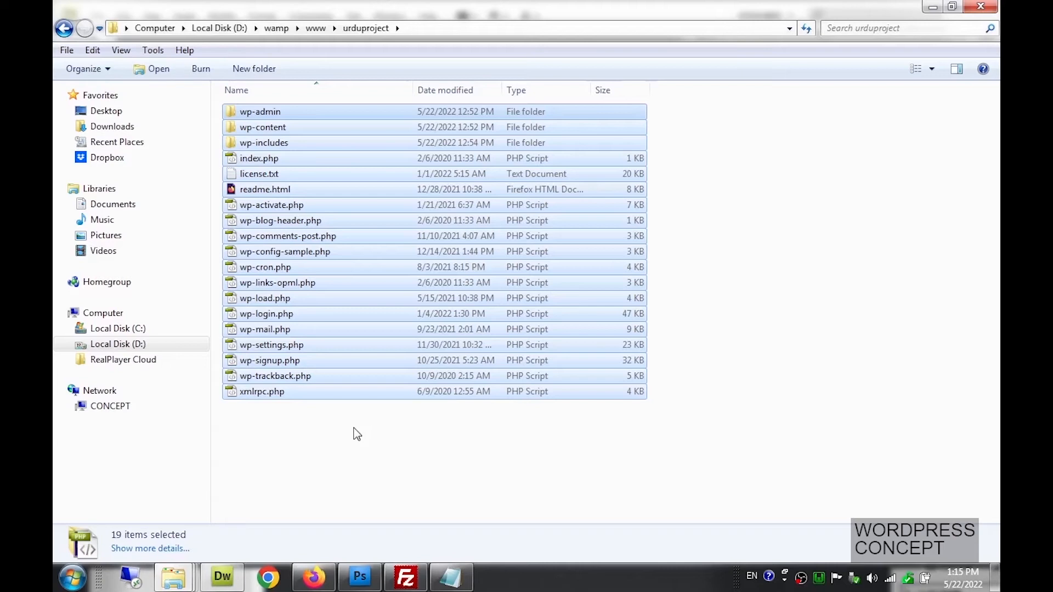
click(383, 419)
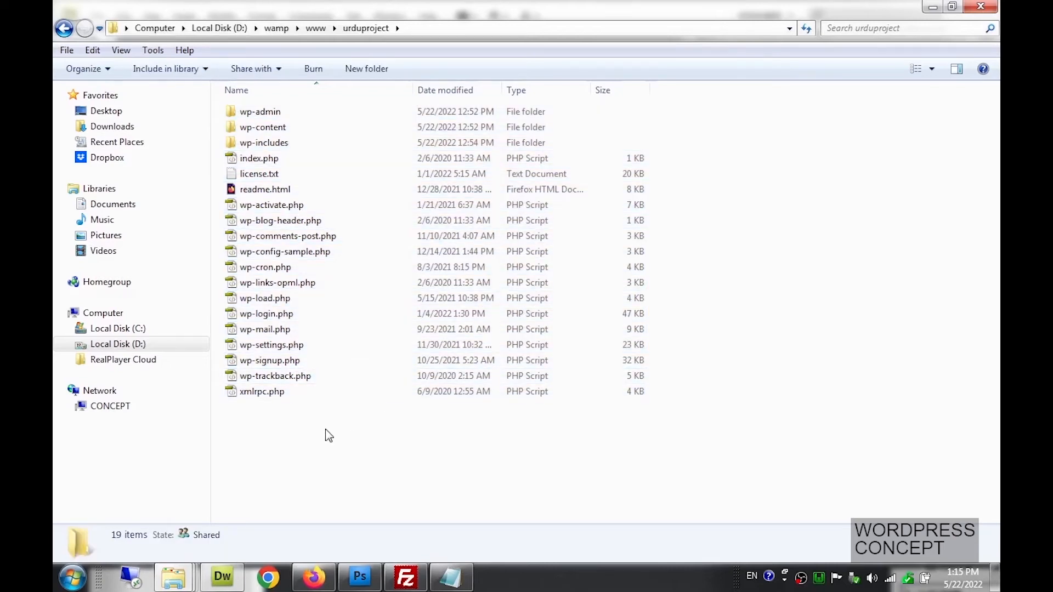
drag(326, 427, 254, 109)
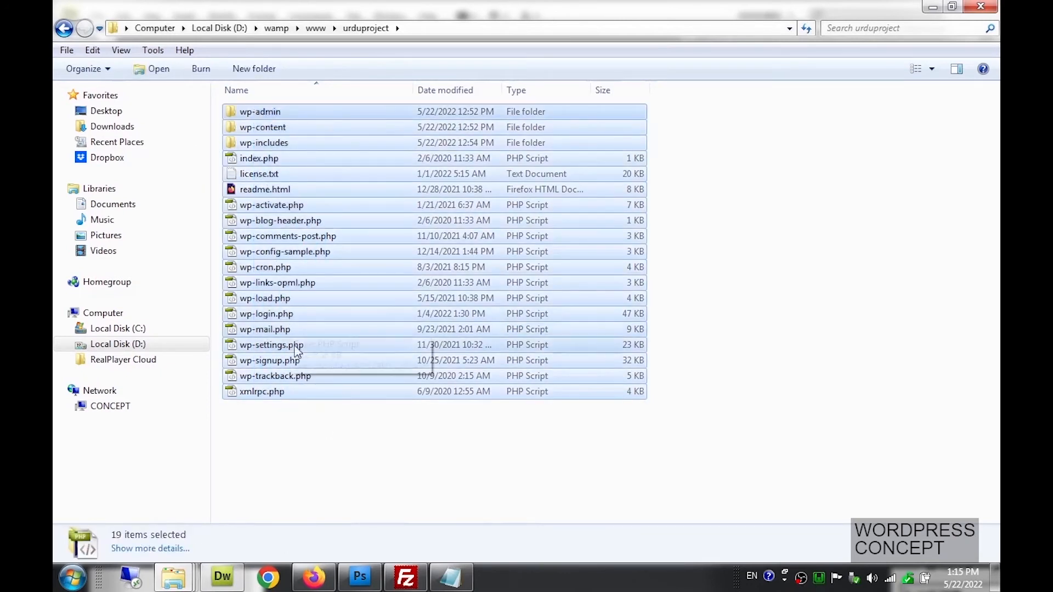
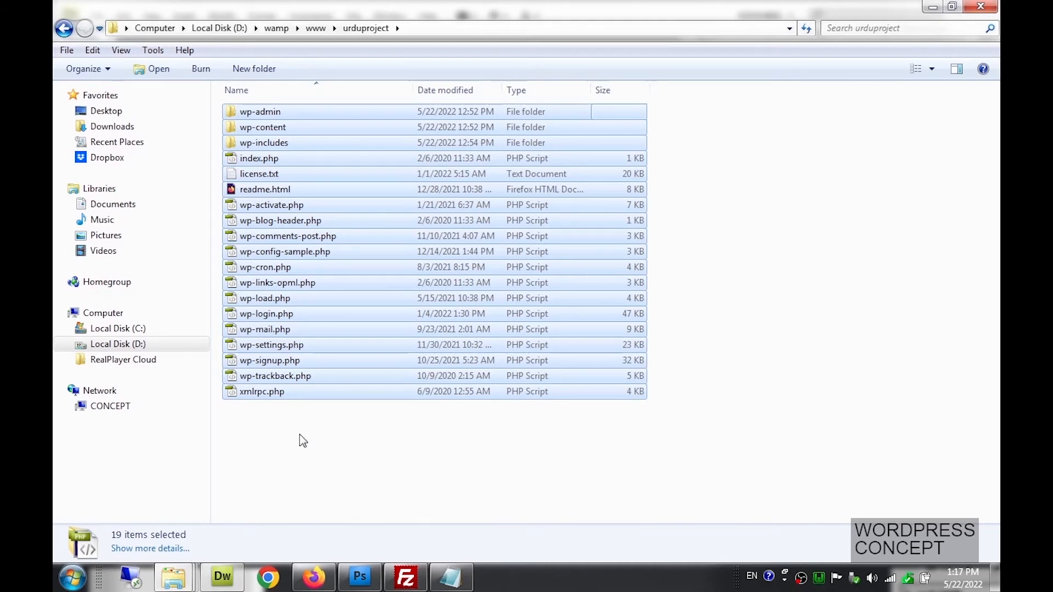
Glance at the YouTube channel's lesson videos in Firefox, then return to the WampServer localhost homepage
click(359, 578)
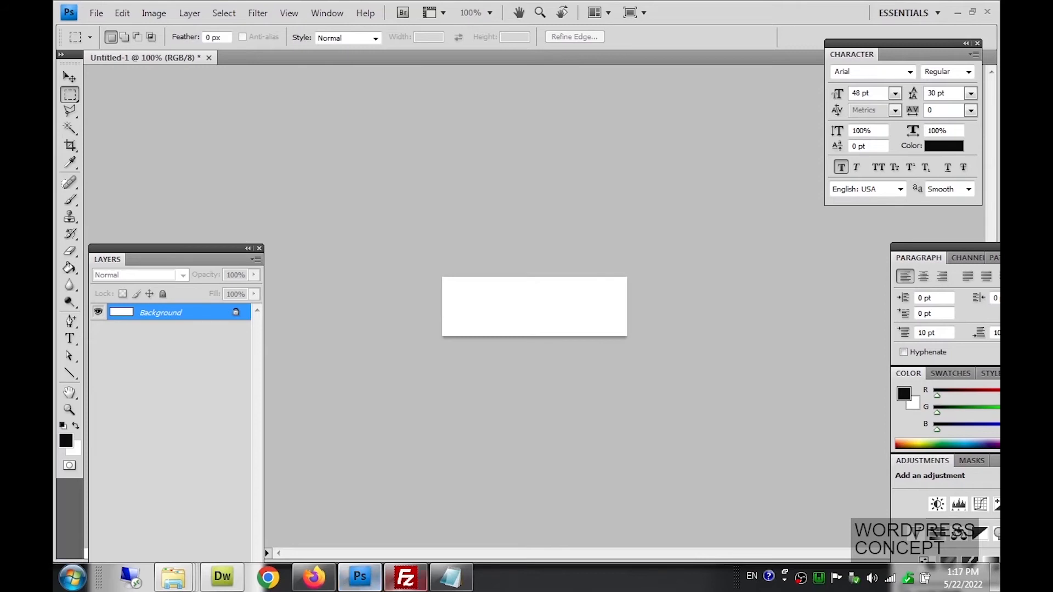
click(359, 580)
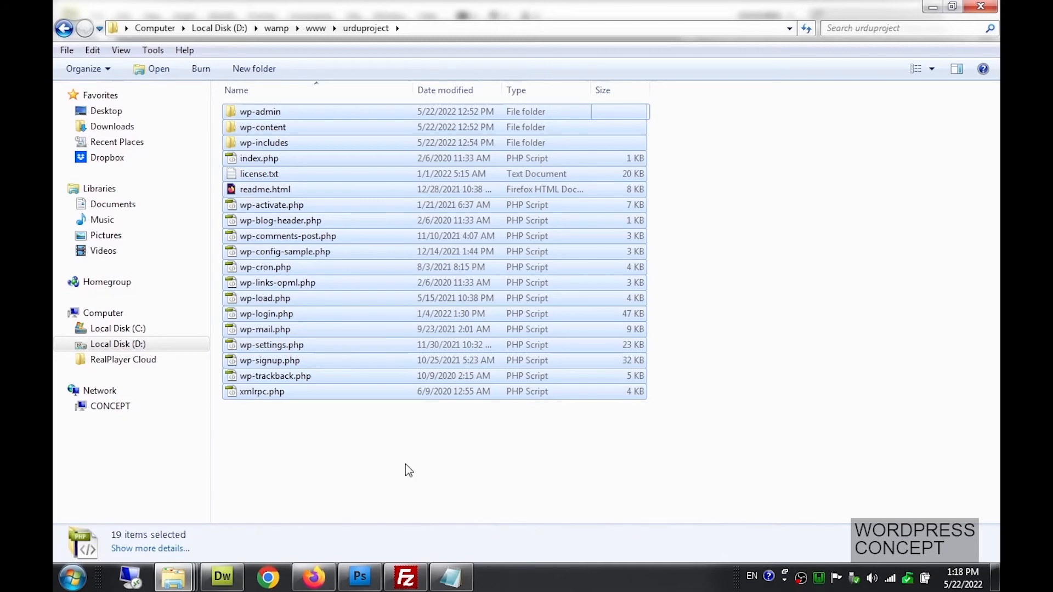
click(313, 577)
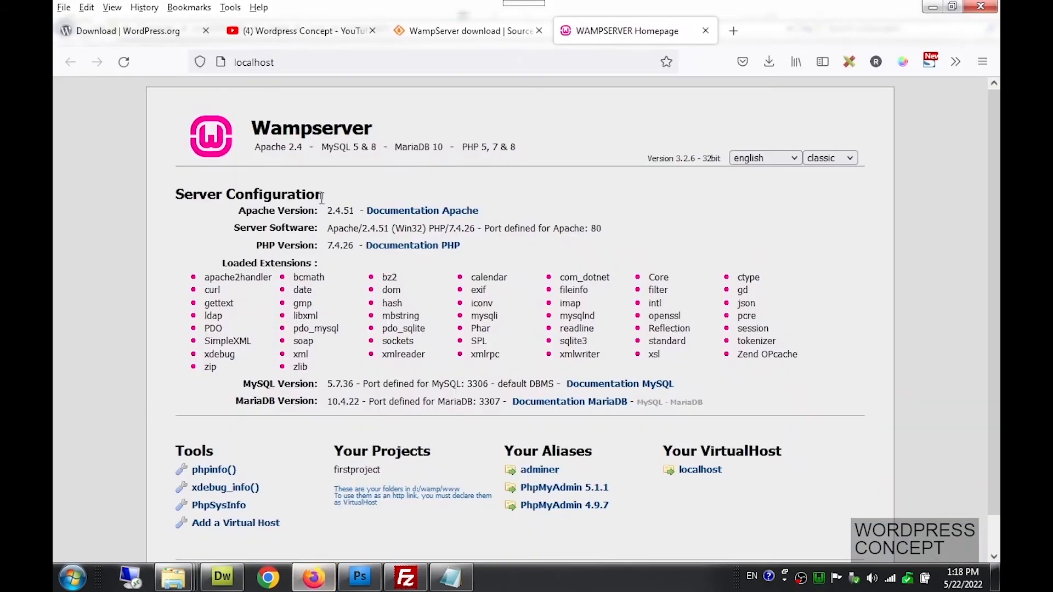
click(313, 31)
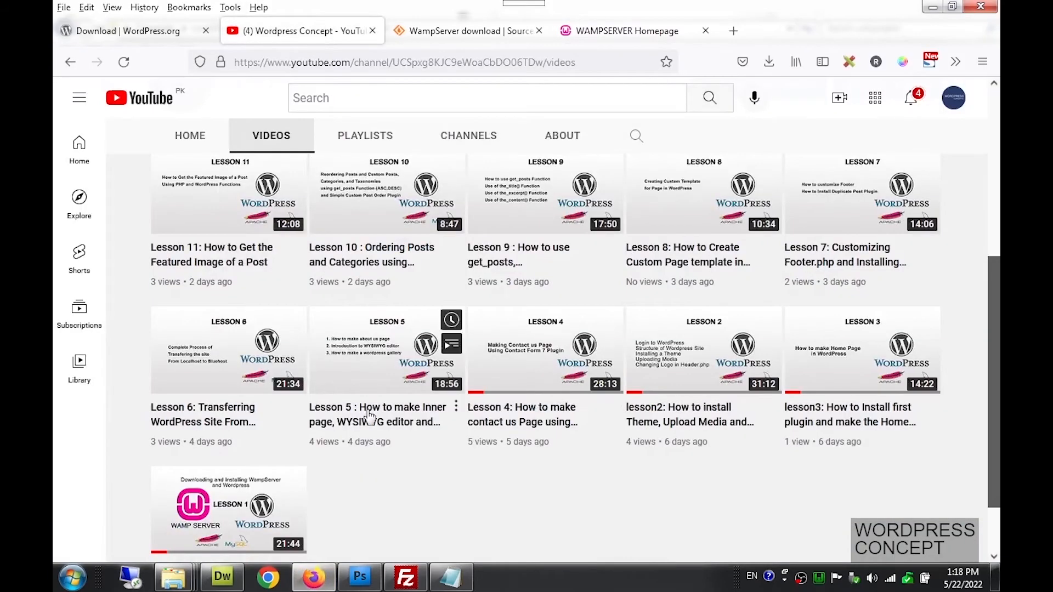
mouse_move(231, 377)
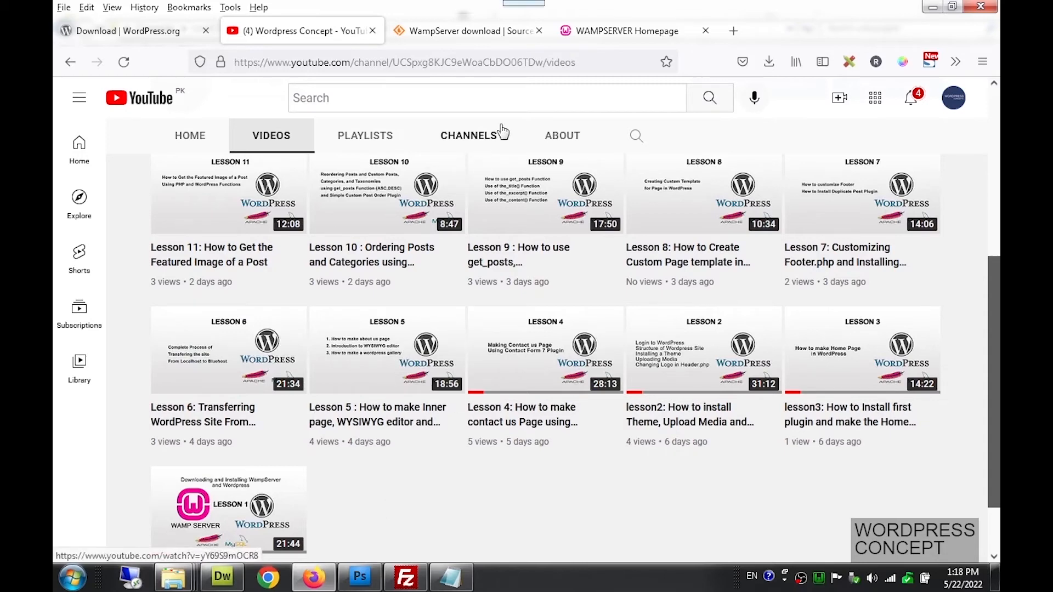
click(599, 33)
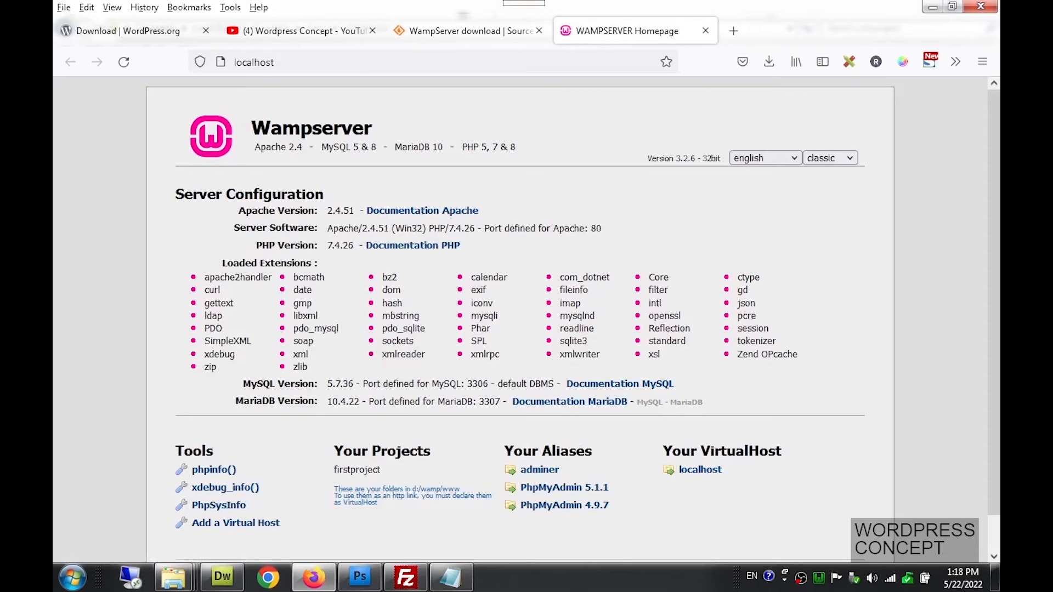
Launch phpMyAdmin 5.1.1 from the WampServer tray menu to reach its login page
click(818, 578)
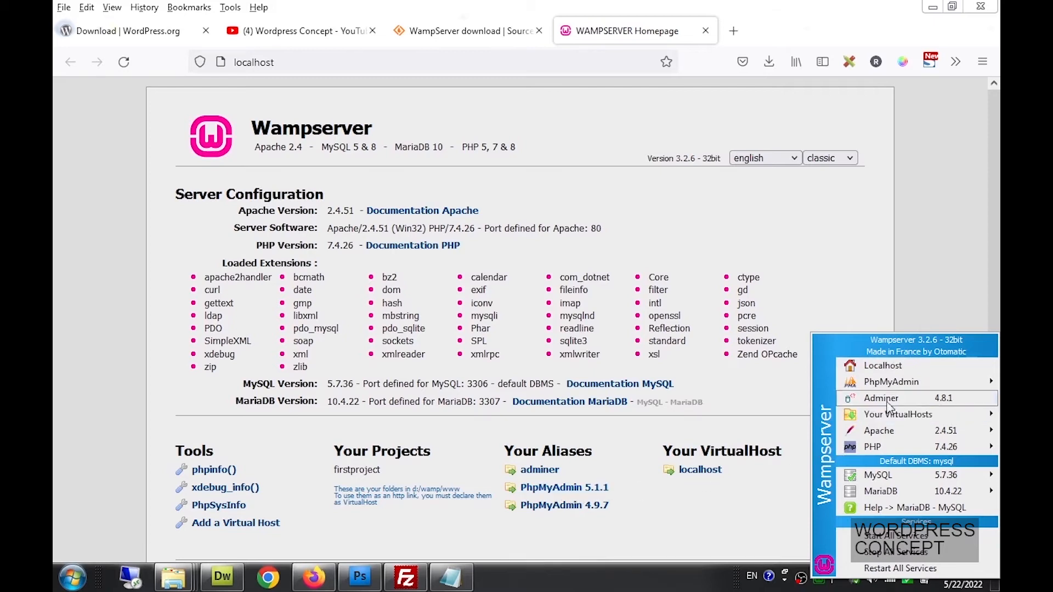
mouse_move(891, 387)
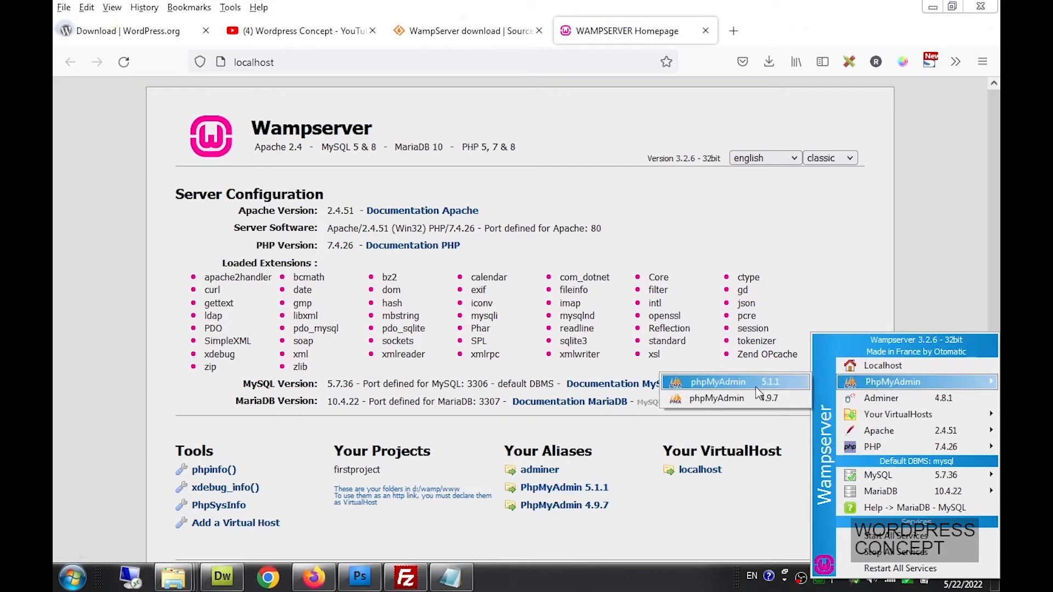
click(736, 386)
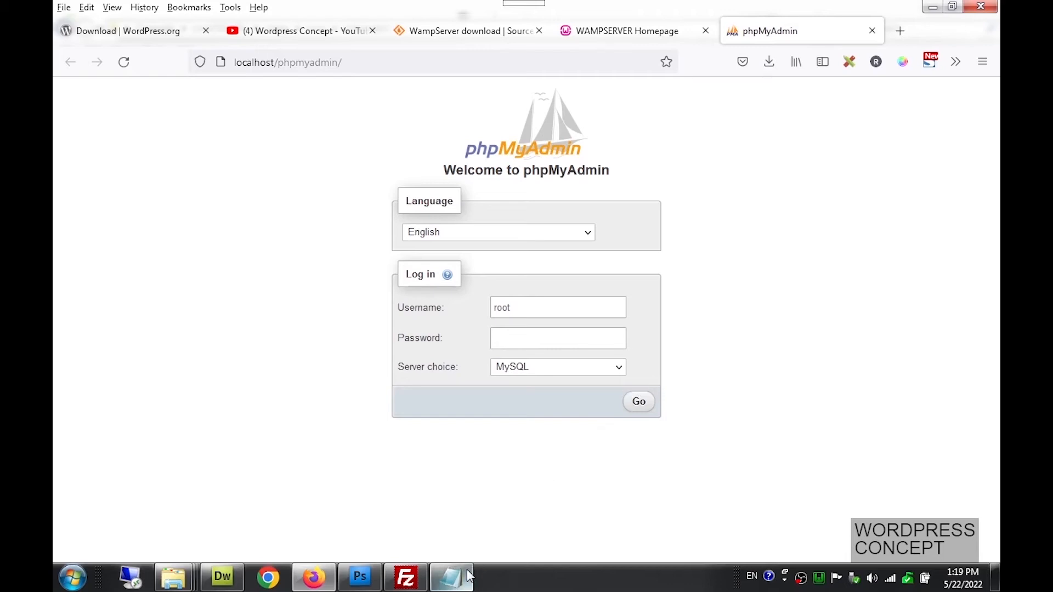
Check the root username in the Lesson1 notes, then log in to phpMyAdmin as root
click(451, 577)
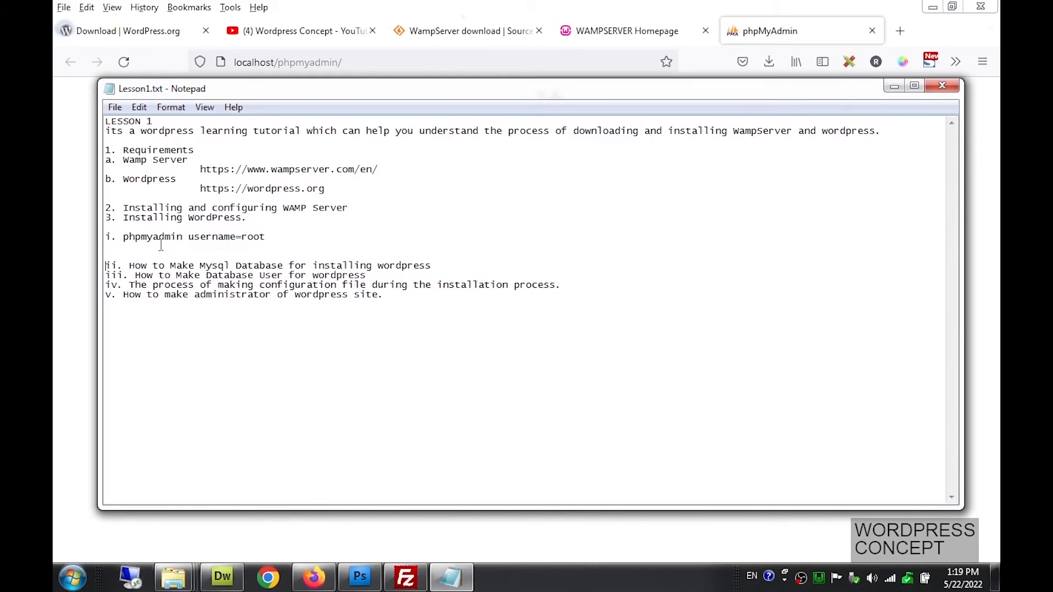
drag(123, 237, 276, 237)
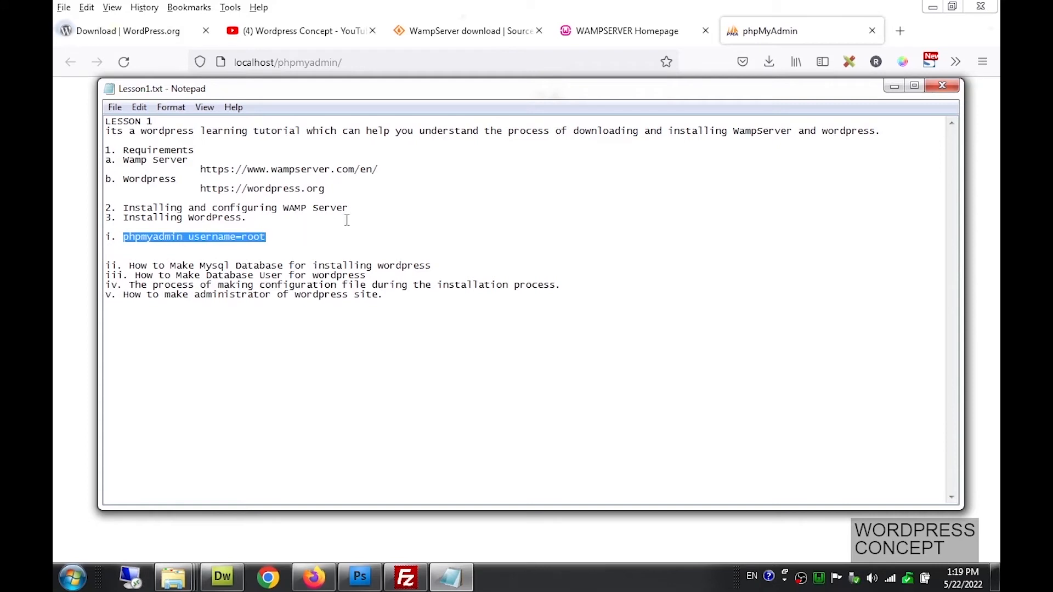
click(894, 87)
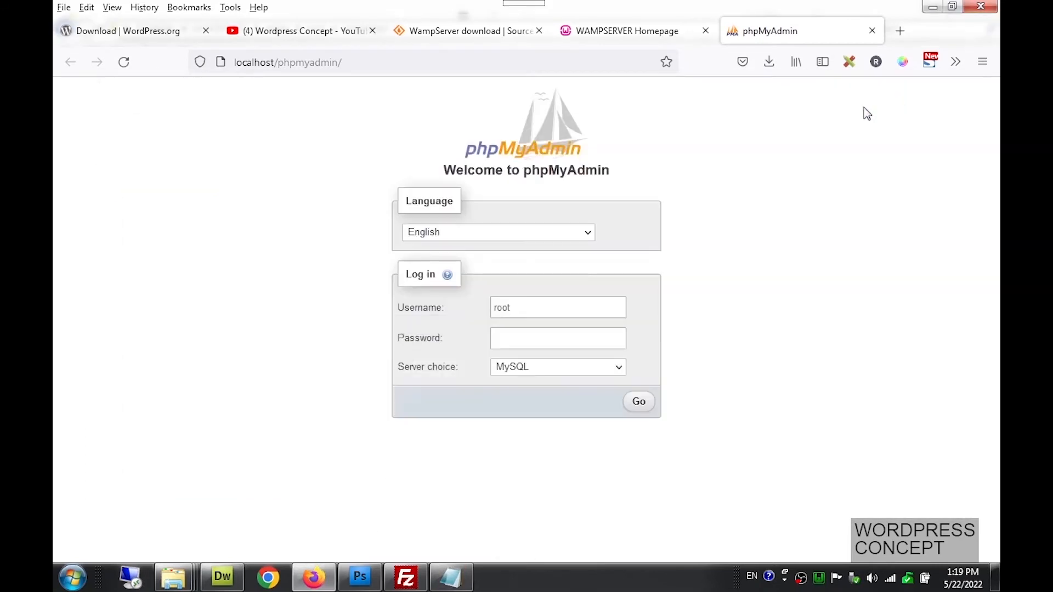
click(641, 401)
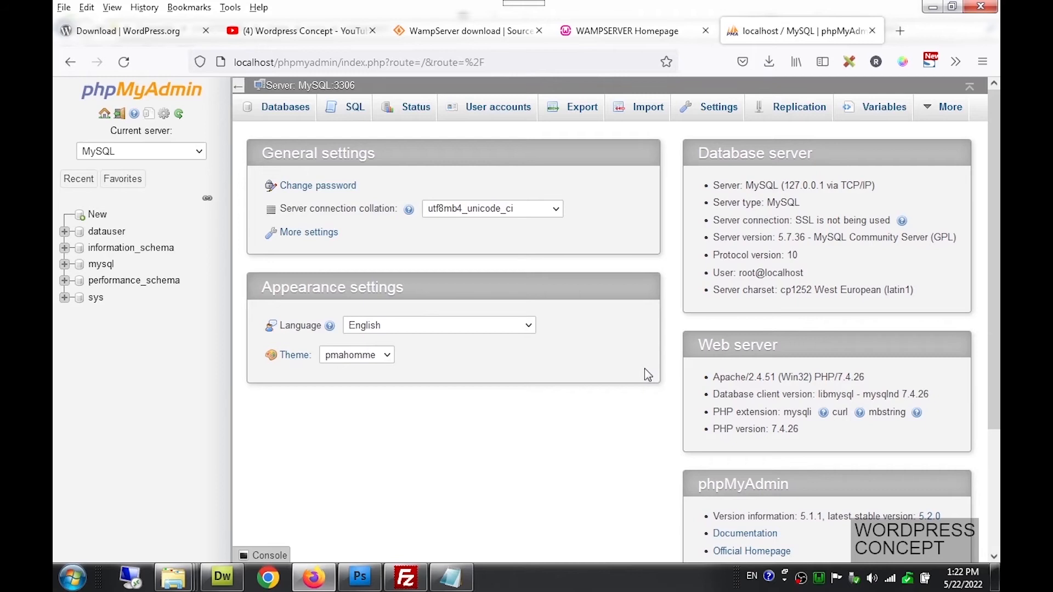
Start a new phpMyAdmin user account and enter the user name dataurdu
click(493, 123)
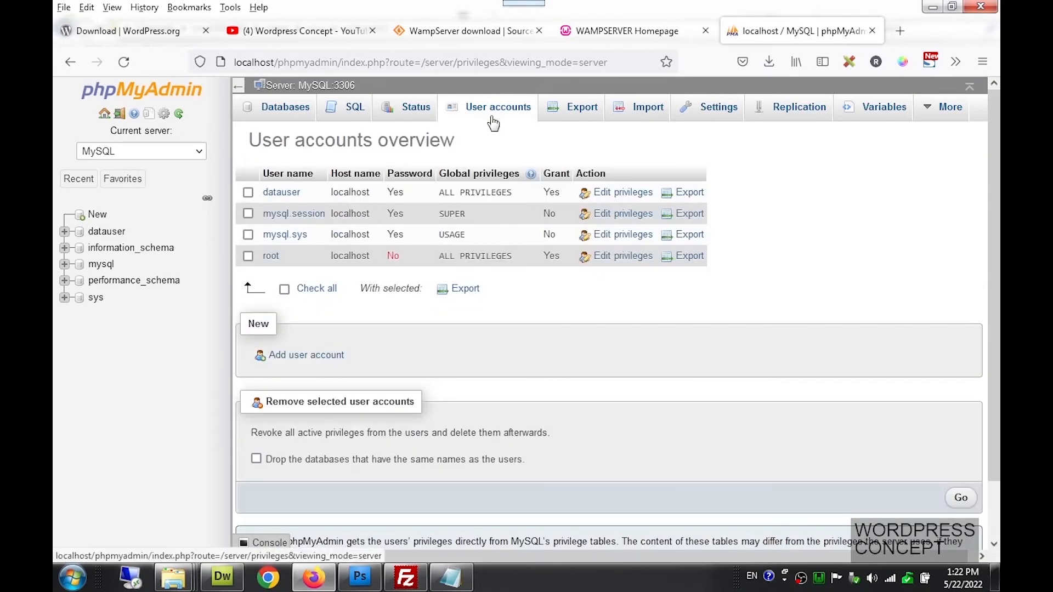
click(326, 360)
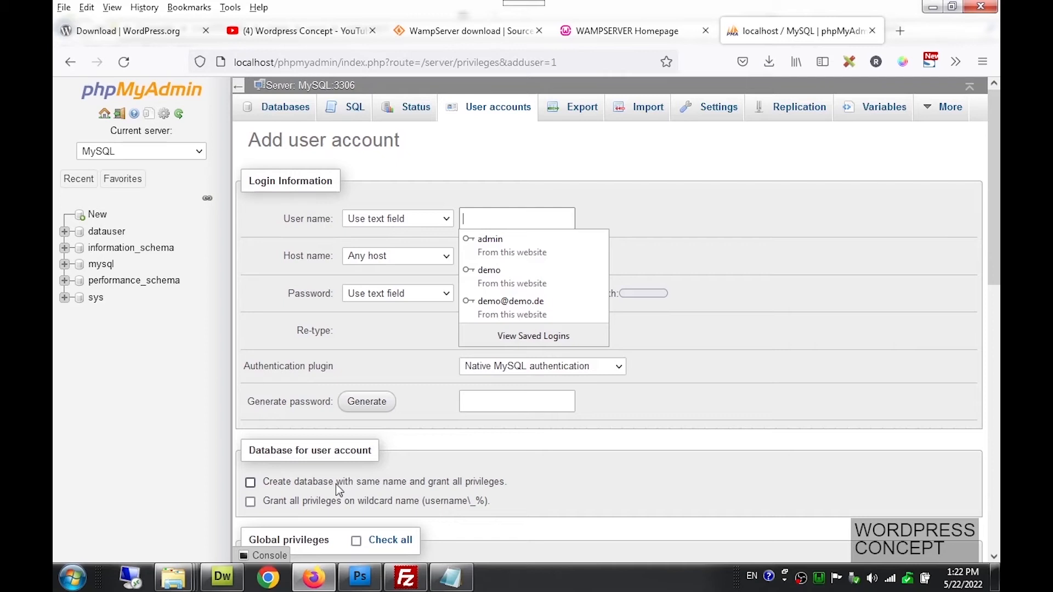
text(data)
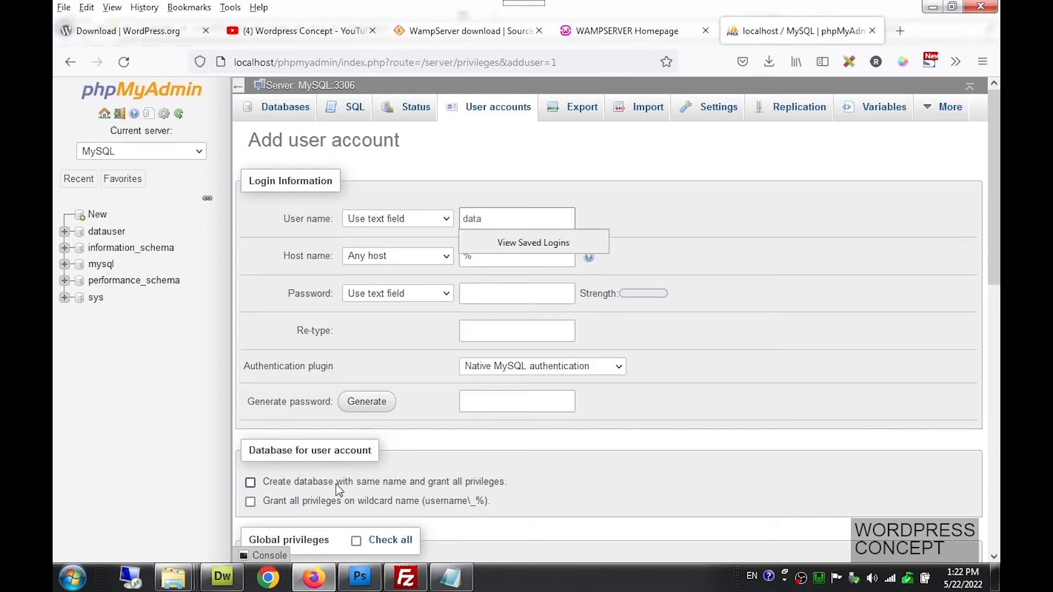
text(base)
key(BackSpace)
key(BackSpace)
key(BackSpace)
key(BackSpace)
text(urdr)
key(BackSpace)
text(u)
click(672, 227)
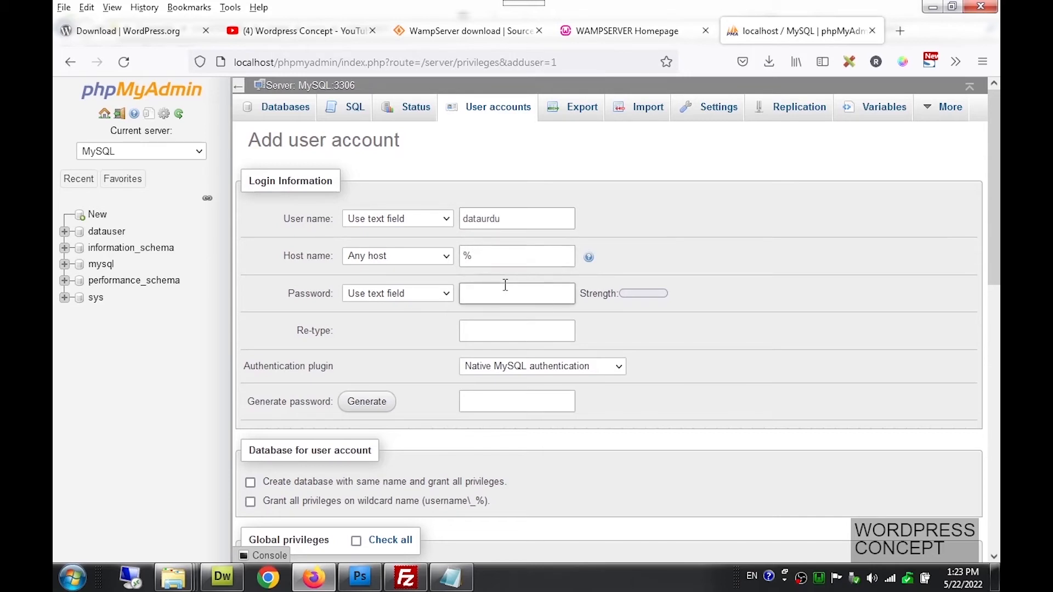
Restrict the account to localhost and generate a strong password, selecting it for copying
click(431, 263)
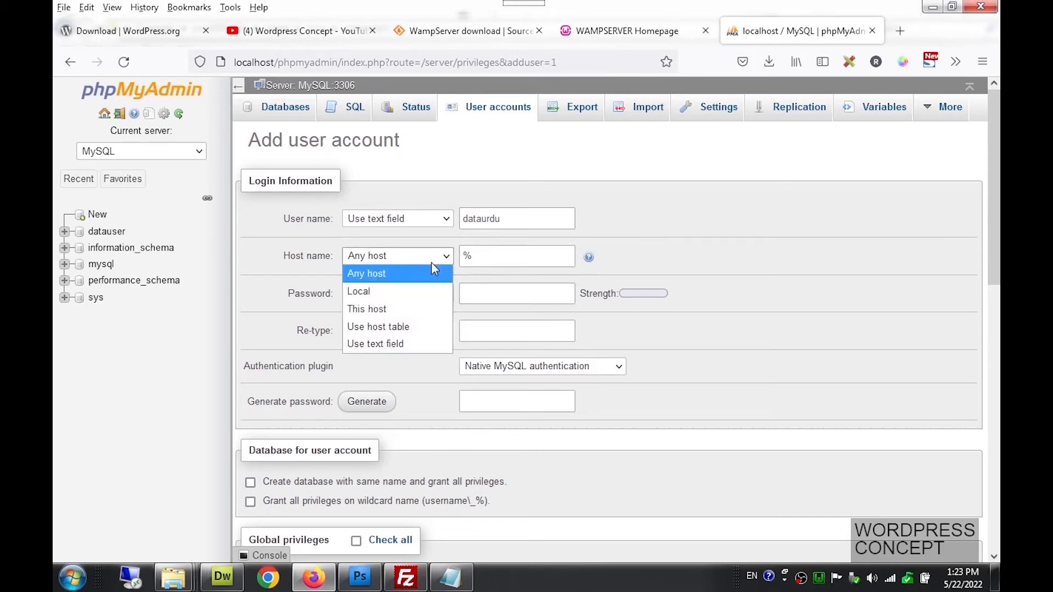
click(407, 292)
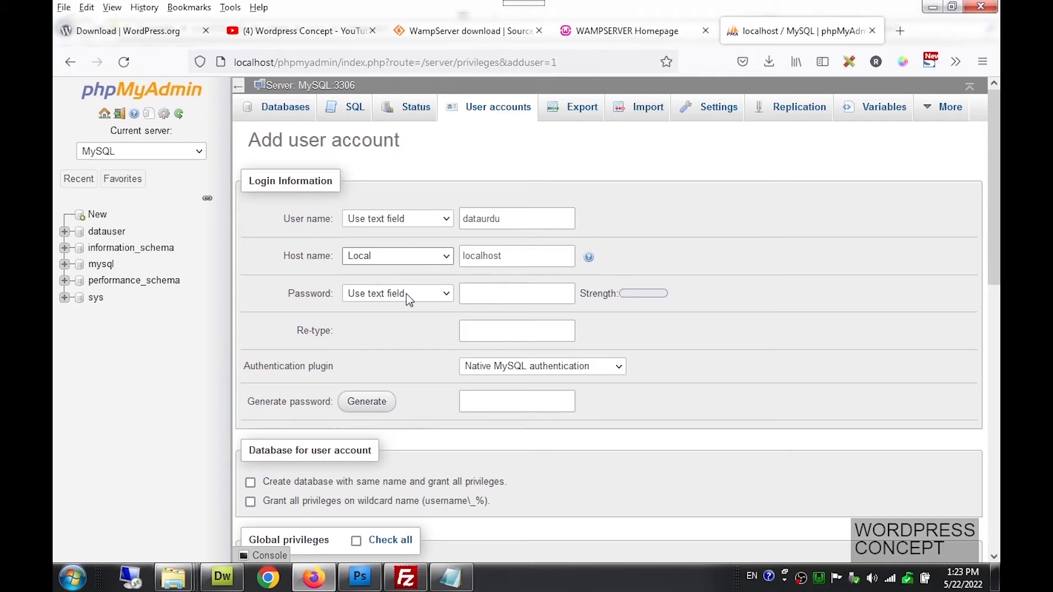
click(477, 293)
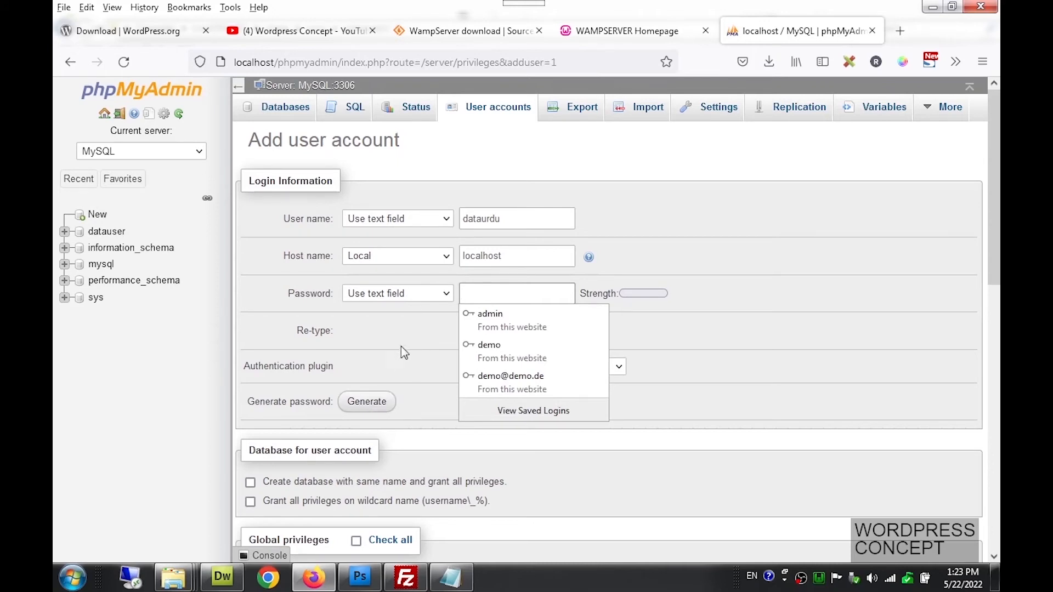
click(406, 326)
click(367, 412)
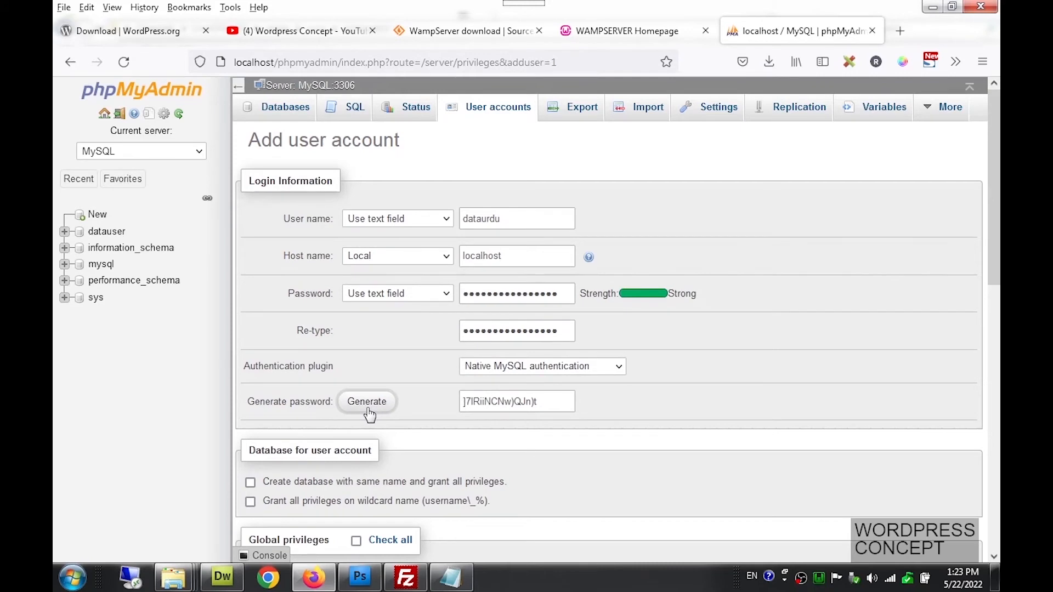
drag(566, 406, 457, 406)
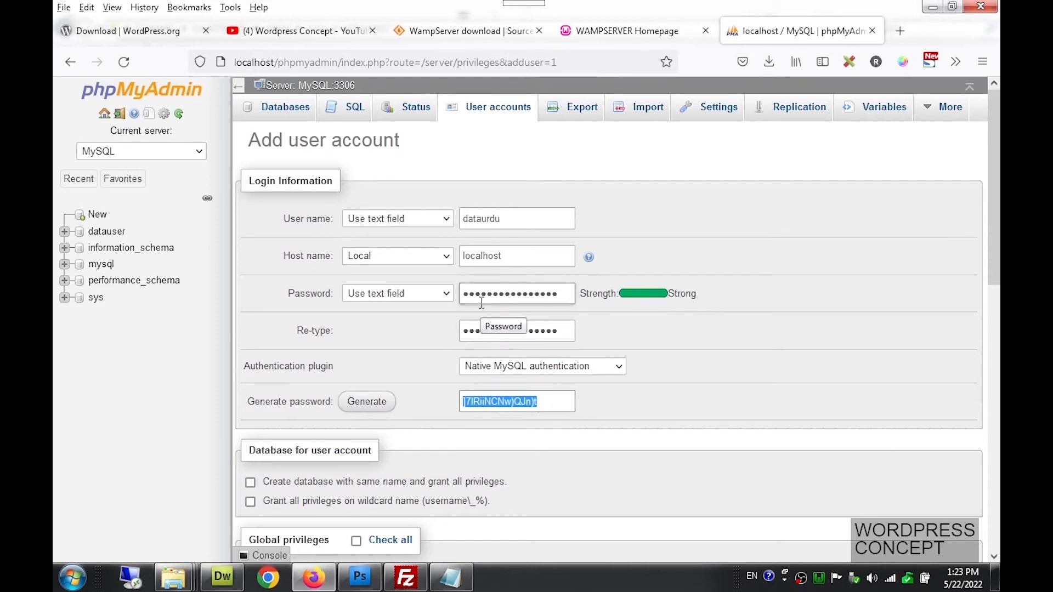
Paste the generated password into Lesson1.txt under the username=root line, adding blank lines around it
click(451, 577)
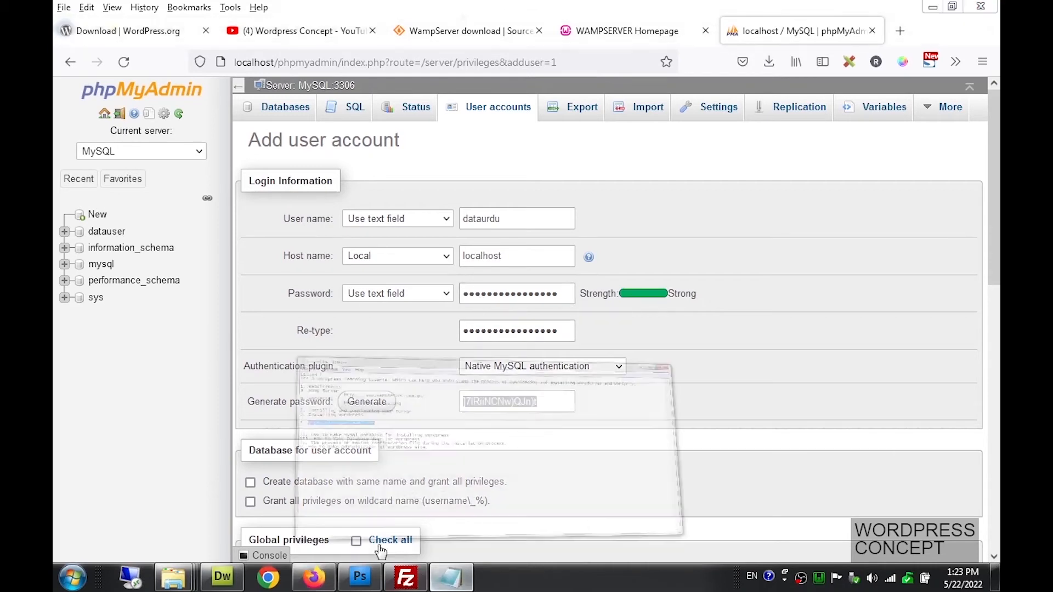
click(152, 250)
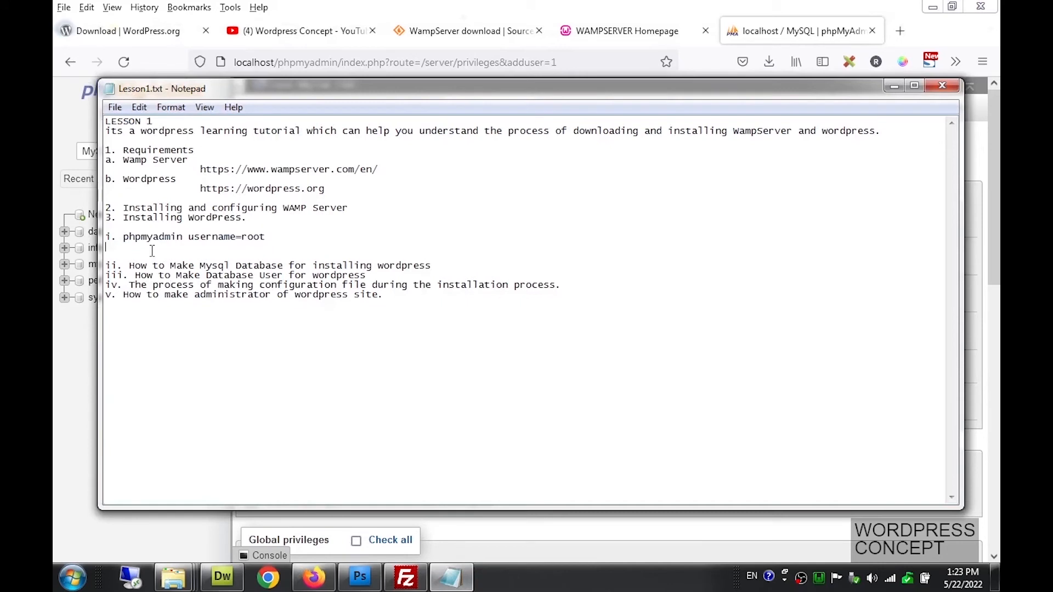
key(ctrl+v)
key(Return)
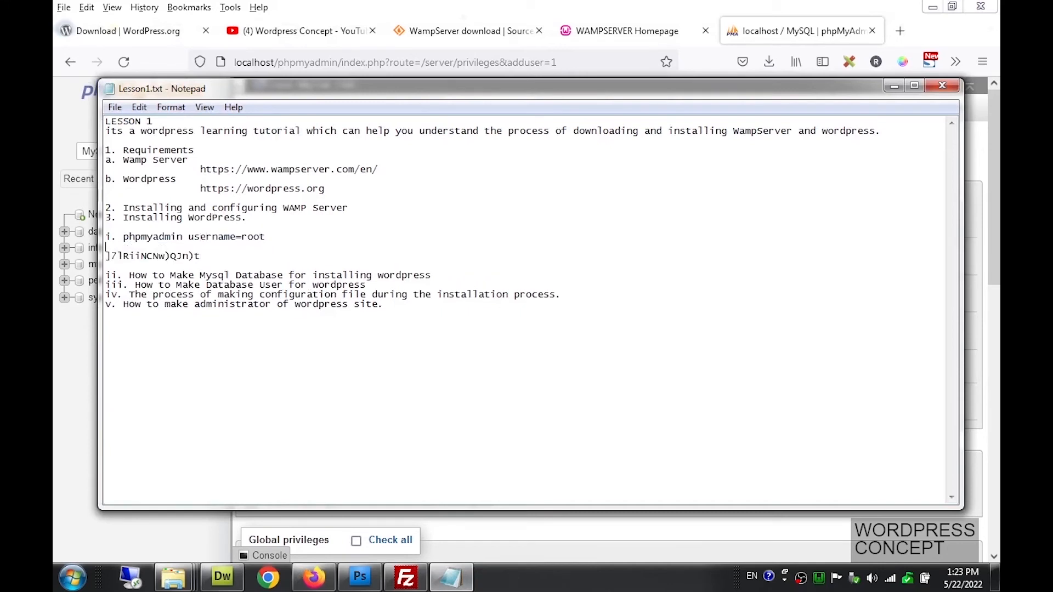
key(Down)
key(Return)
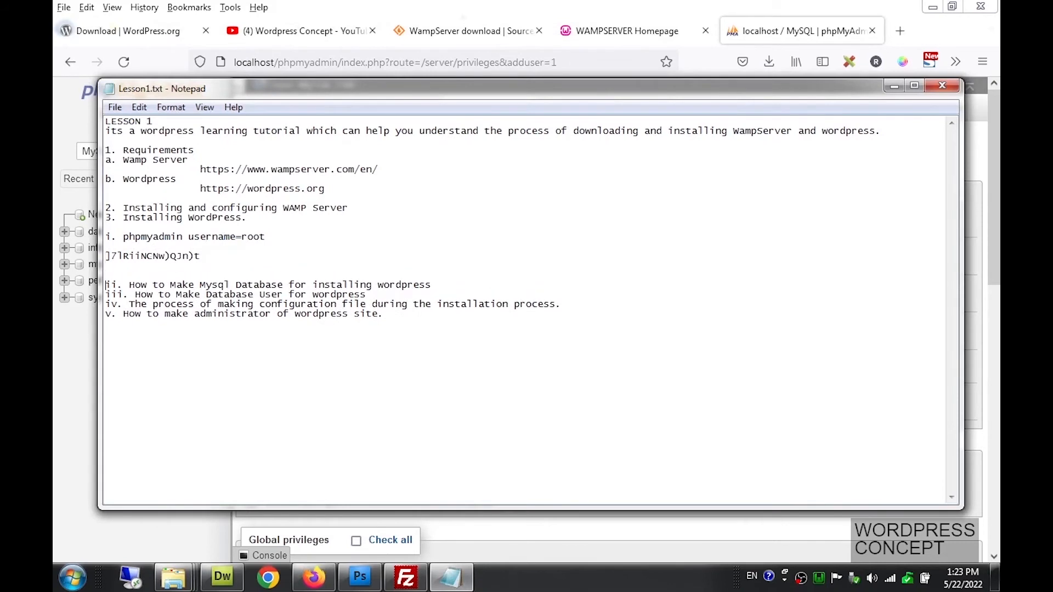
click(308, 588)
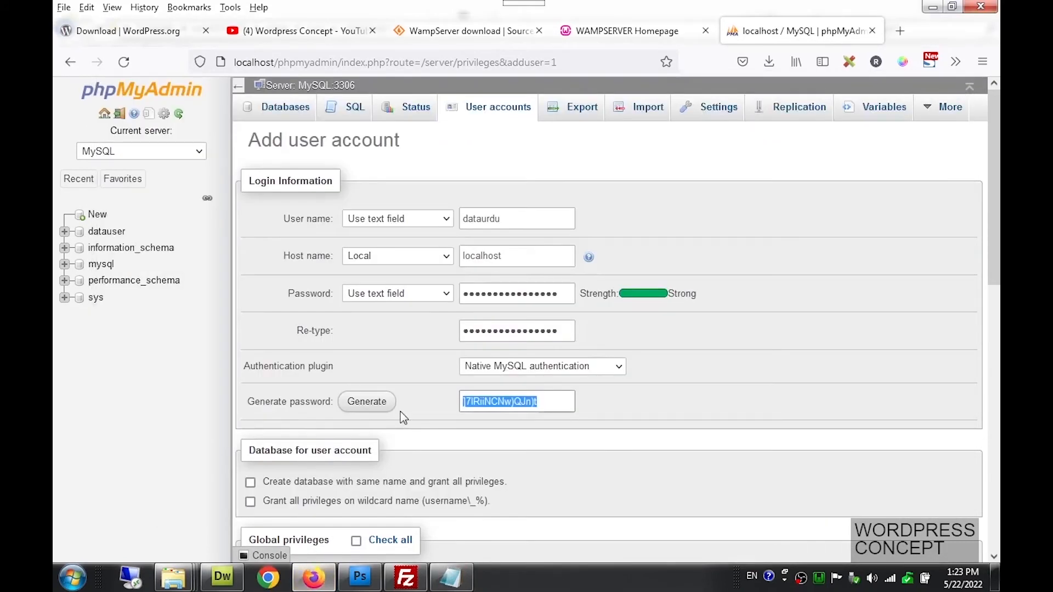
Tick same-name database creation, wildcard-name privileges, and Check all global privileges for dataurdu
scroll(403, 418, down, 2)
scroll(403, 417, down, 1)
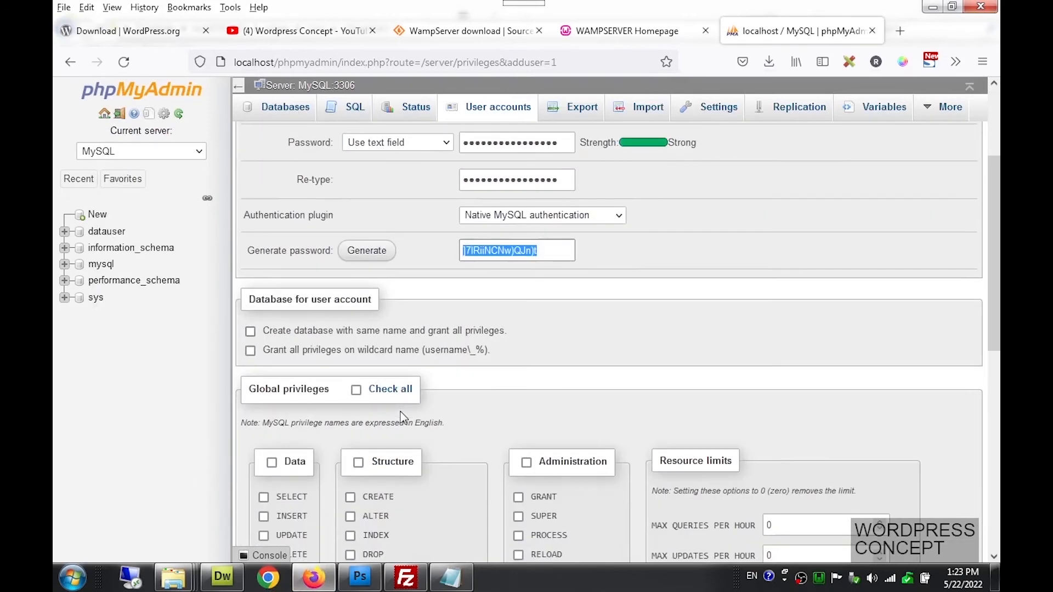
click(282, 333)
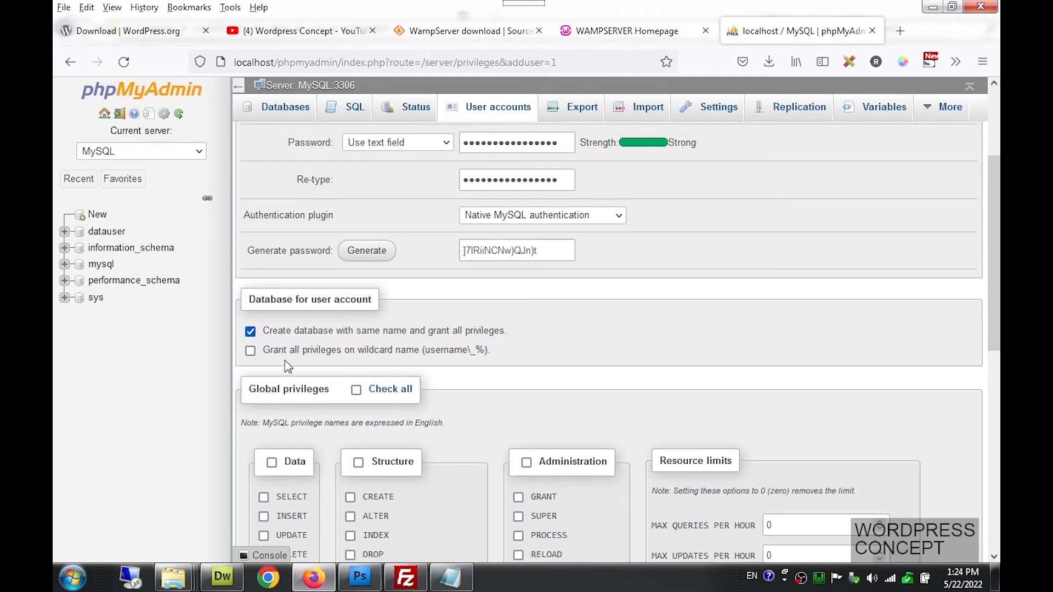
click(277, 352)
click(357, 390)
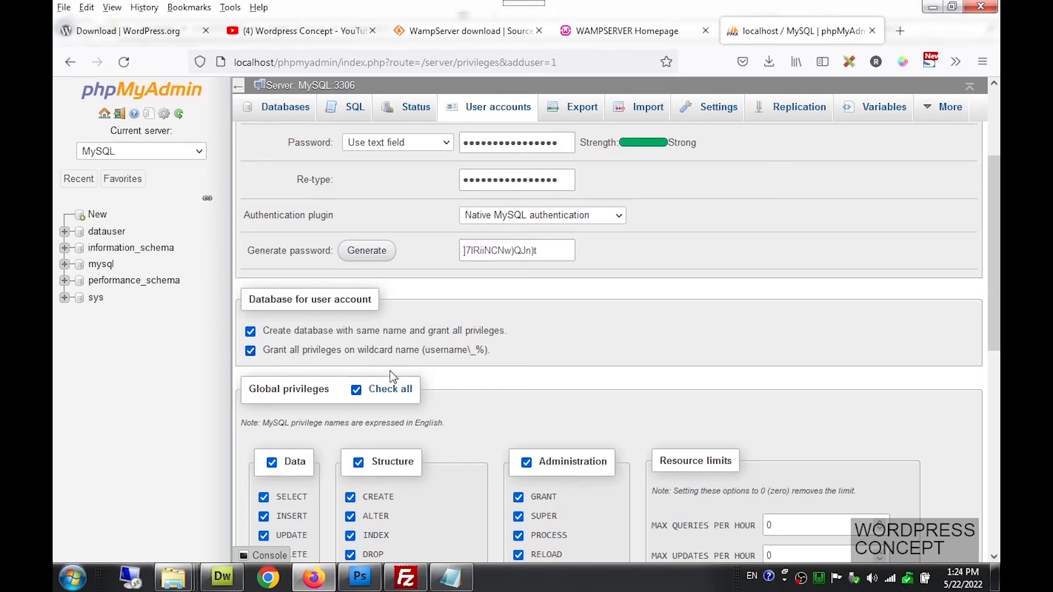
Scroll through the dataurdu account form to double-check the user name and privilege settings
scroll(390, 371, down, 4)
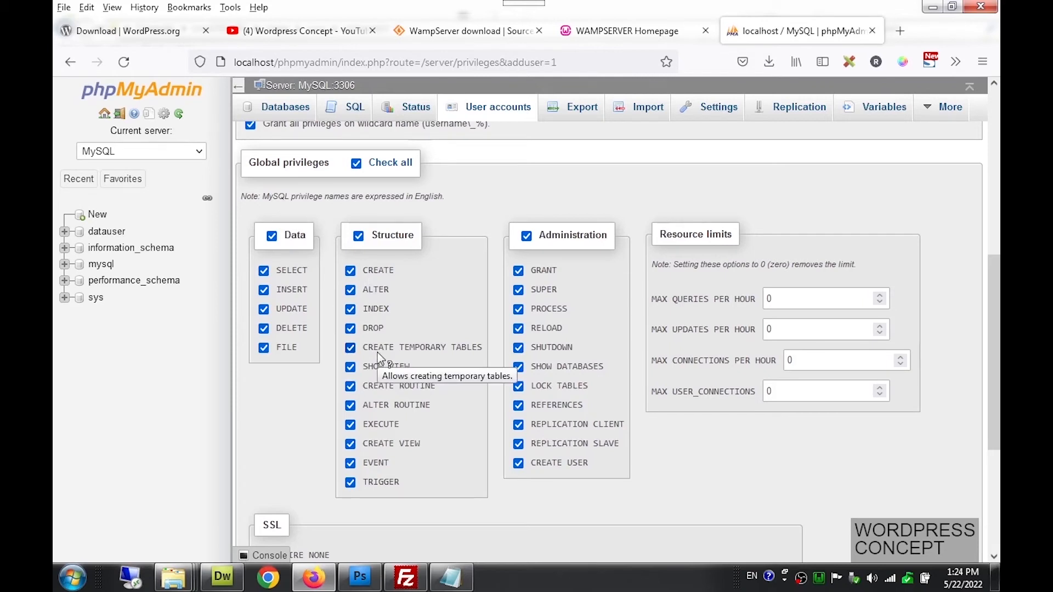
scroll(381, 359, up, 7)
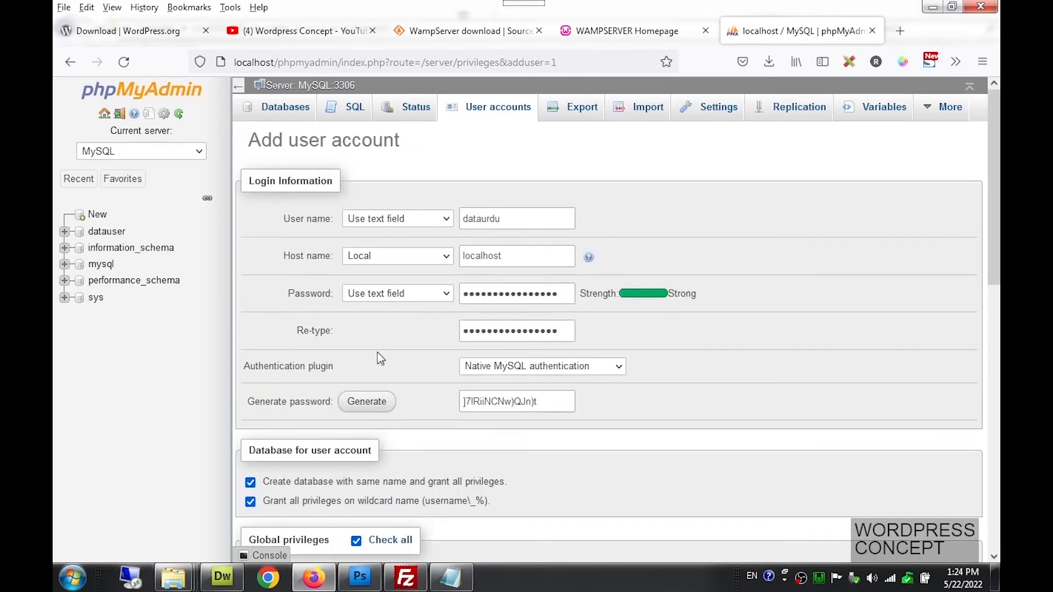
drag(515, 219, 456, 219)
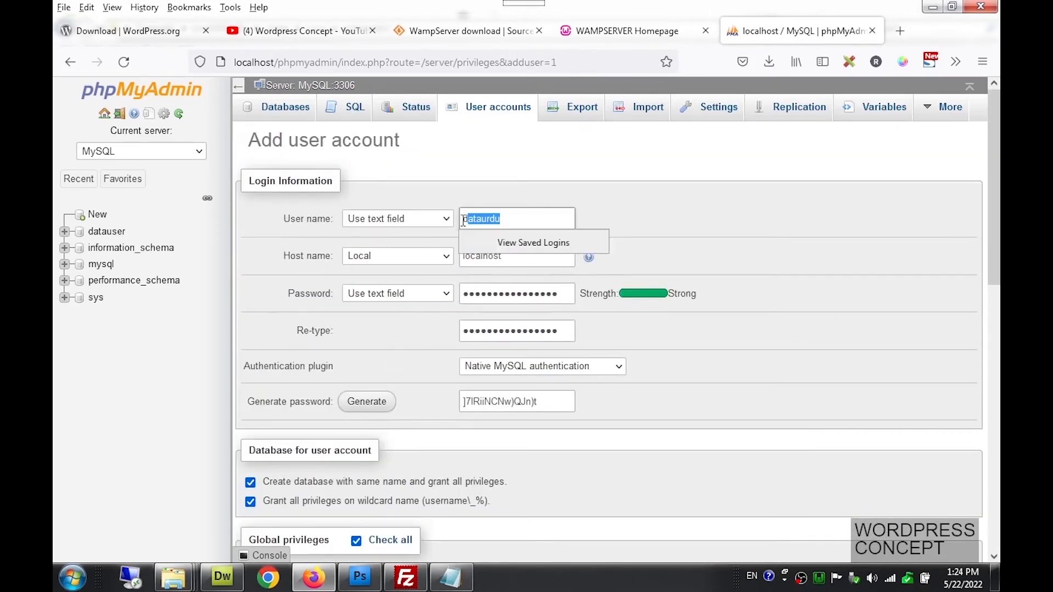
click(435, 192)
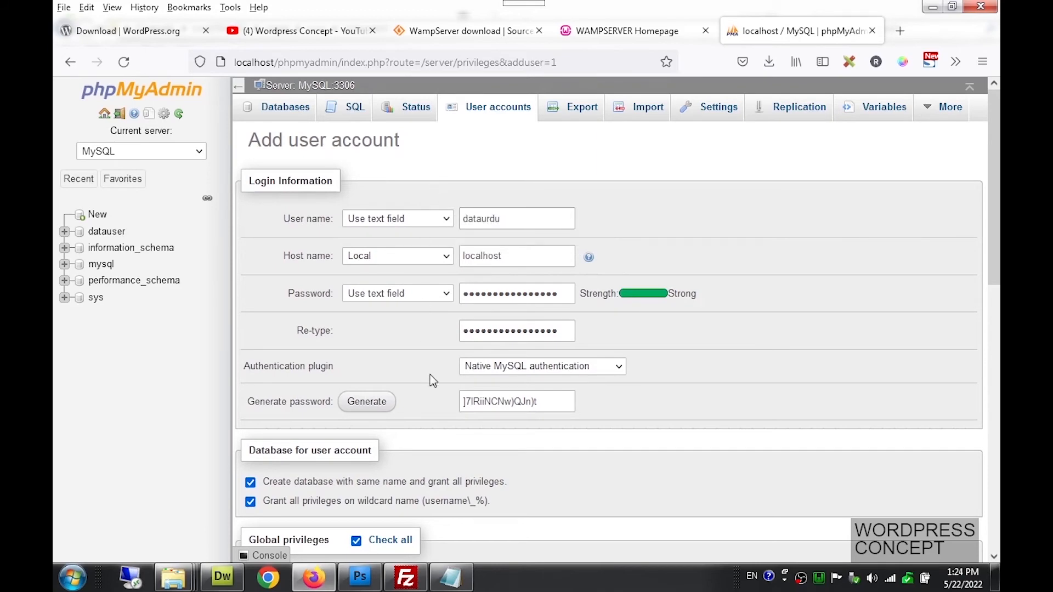
scroll(425, 377, down, 2)
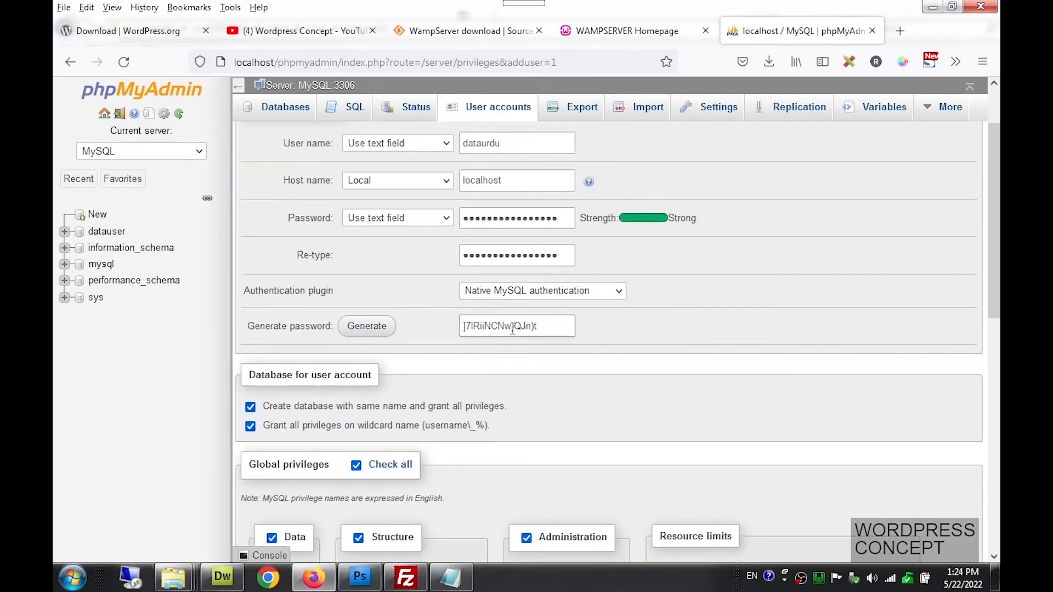
scroll(509, 343, down, 5)
scroll(504, 331, down, 3)
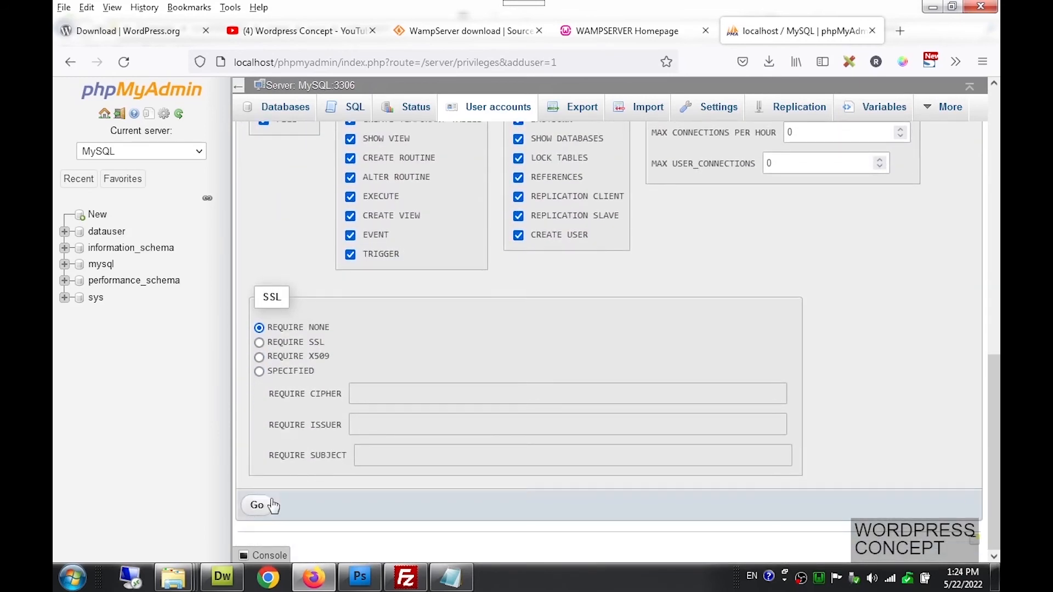
scroll(367, 312, up, 1)
scroll(367, 311, up, 3)
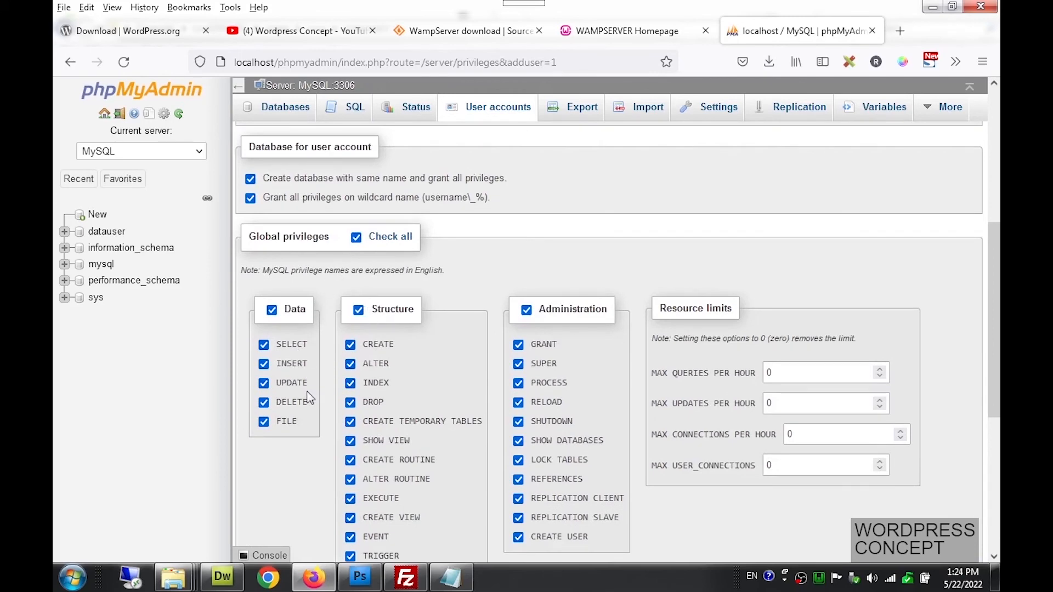
Submit the dataurdu account with its matching database, declining Firefox's save-login offer, then show the urduproject folder
scroll(305, 397, down, 4)
click(264, 505)
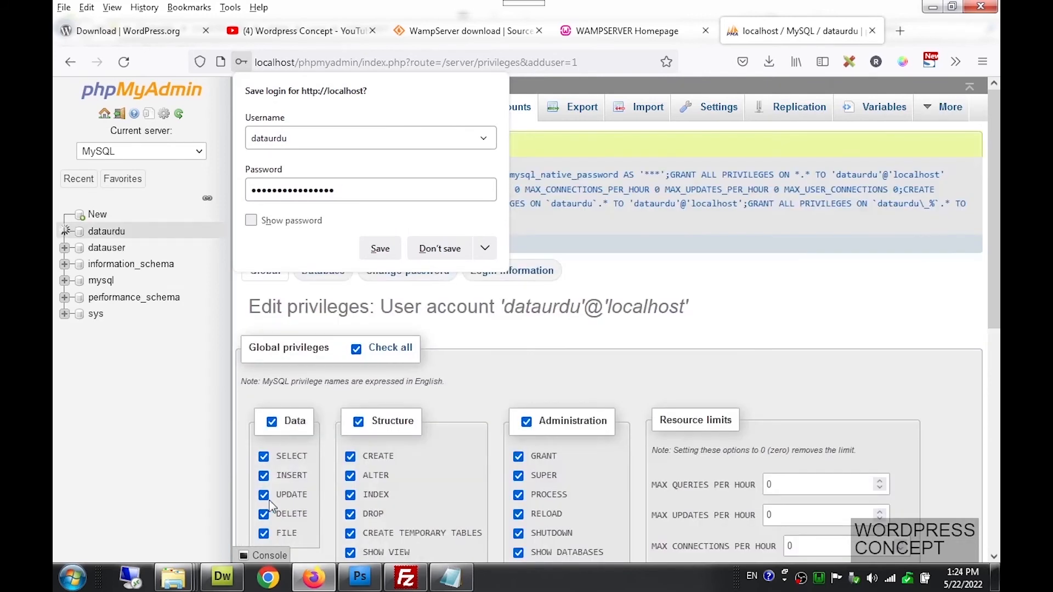
click(781, 307)
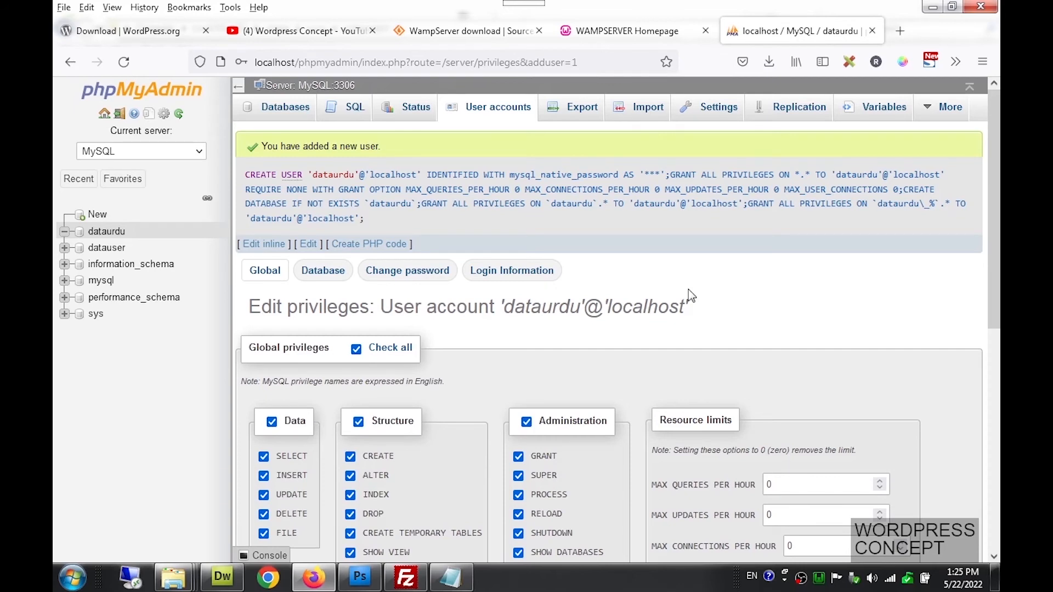
click(188, 581)
click(271, 482)
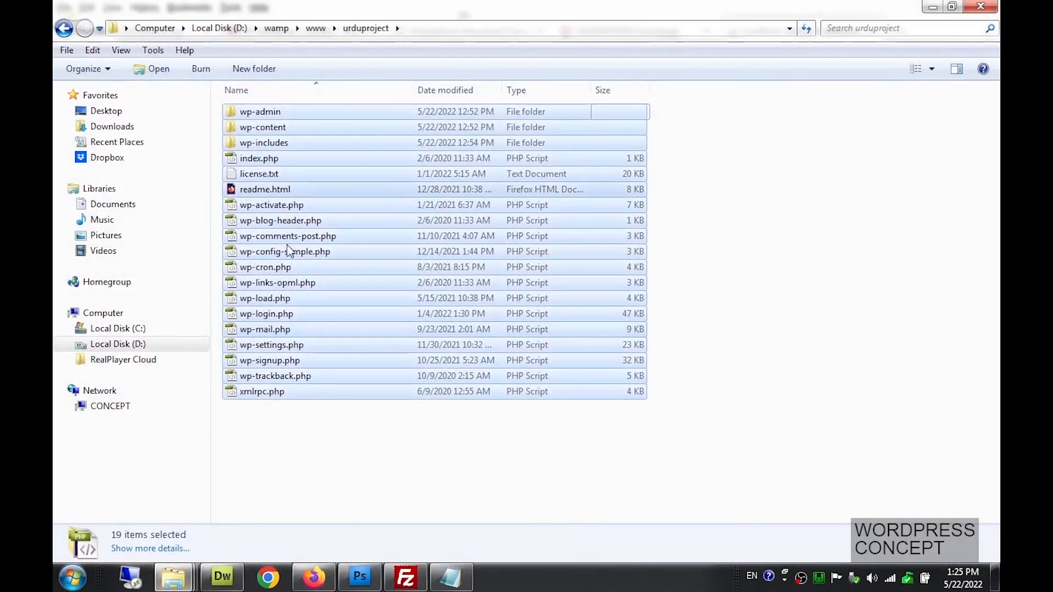
In a new Firefox tab, type the address localhost/ufirsturdu
click(313, 580)
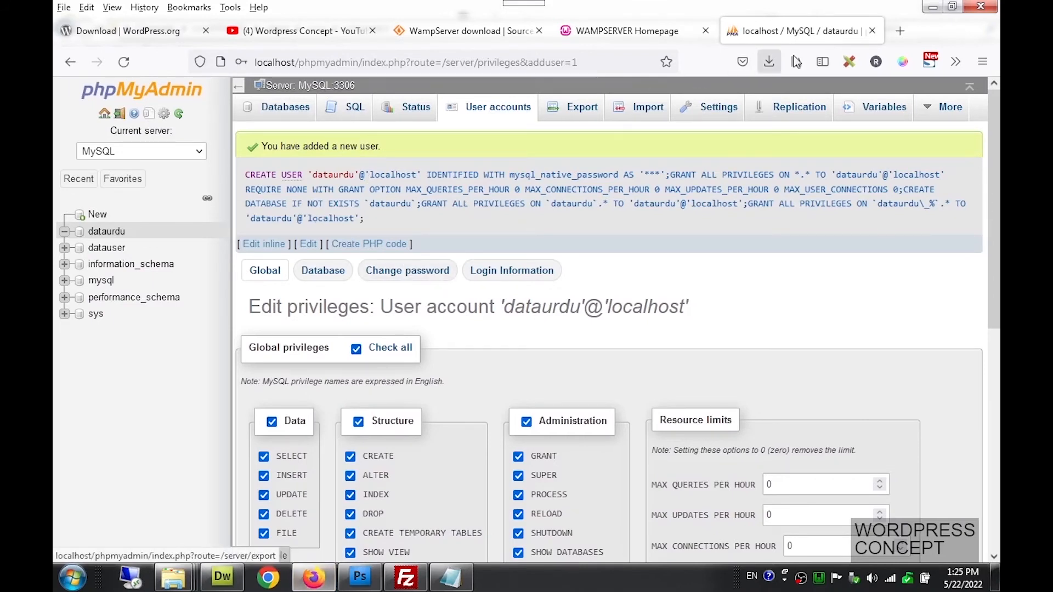
click(894, 39)
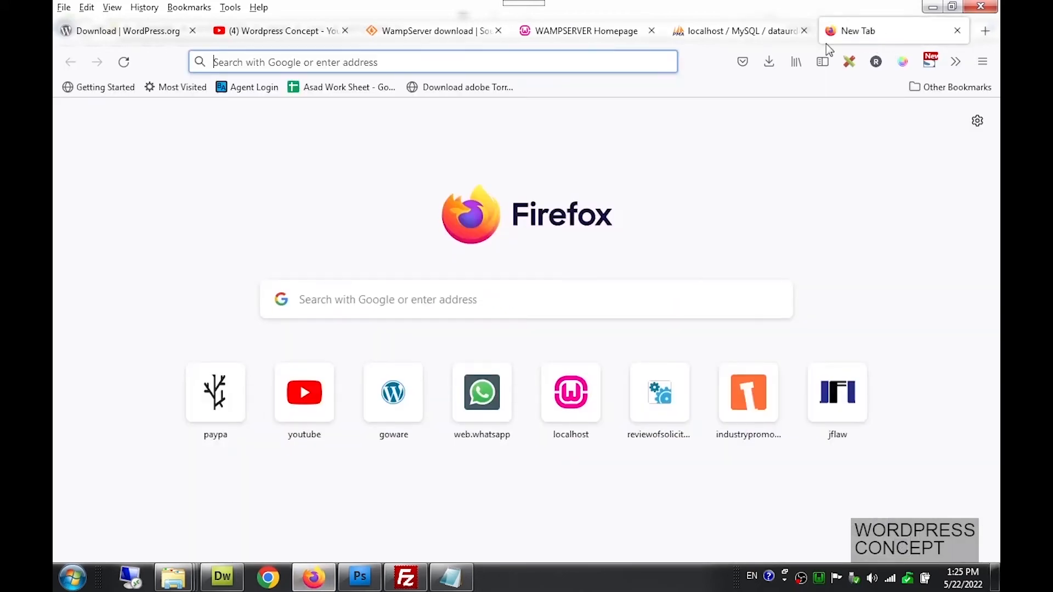
click(384, 69)
text(local)
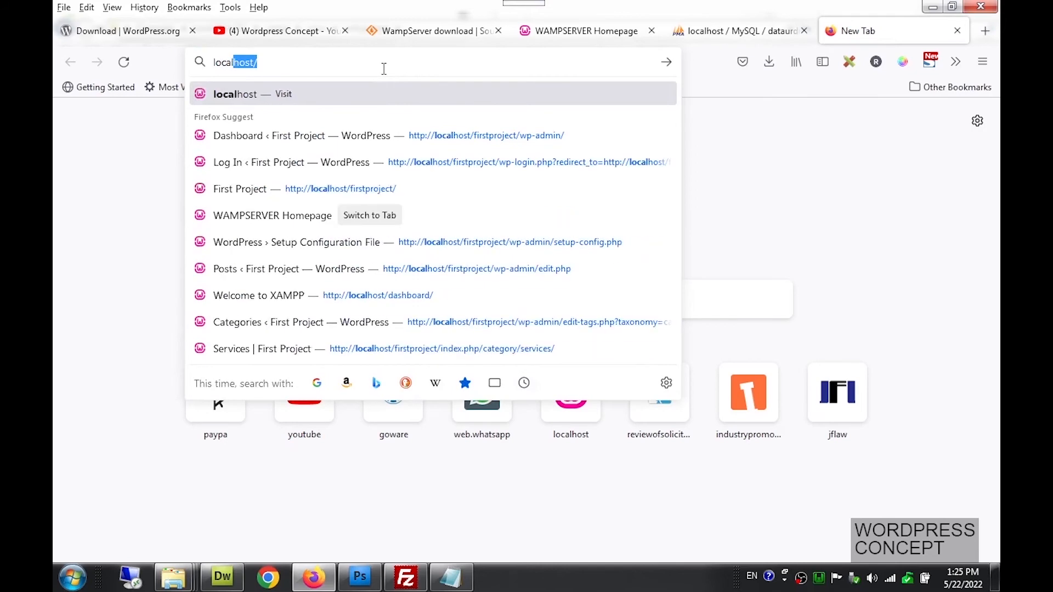
text(hs)
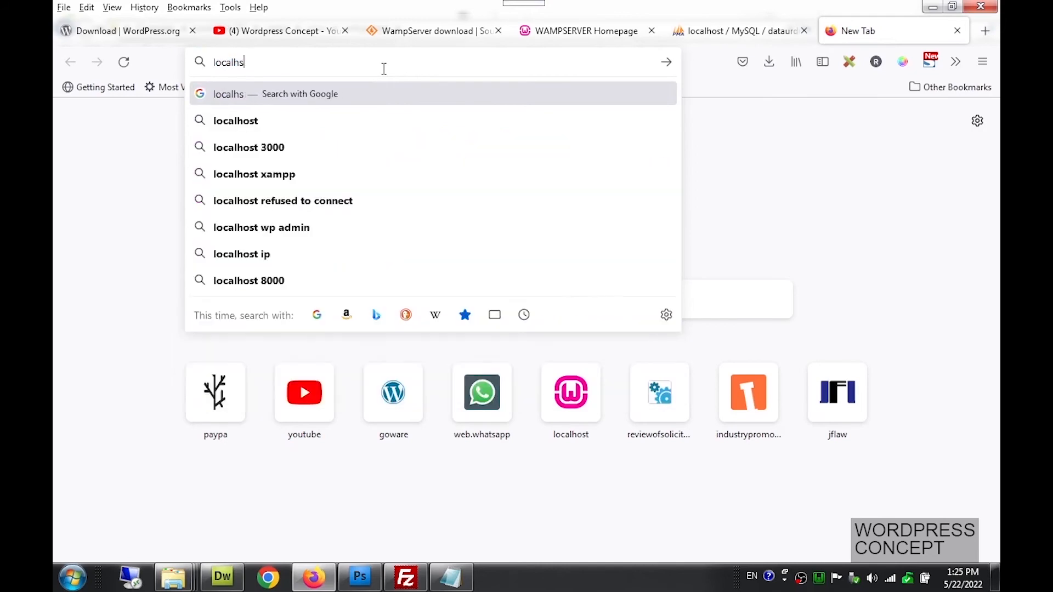
key(BackSpace)
text(ost/)
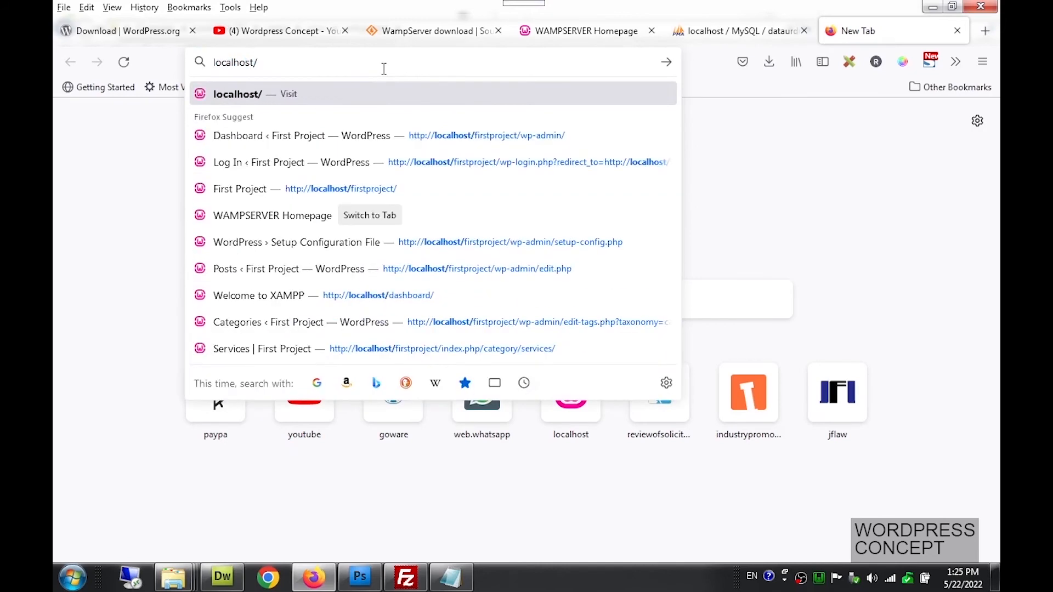
text(u)
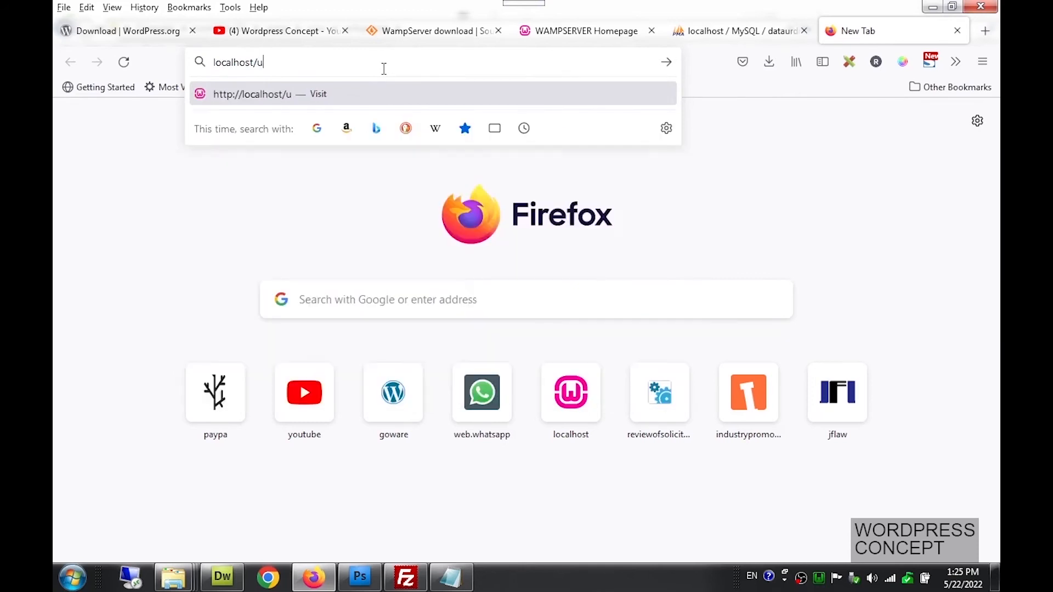
key(BackSpace)
text(f)
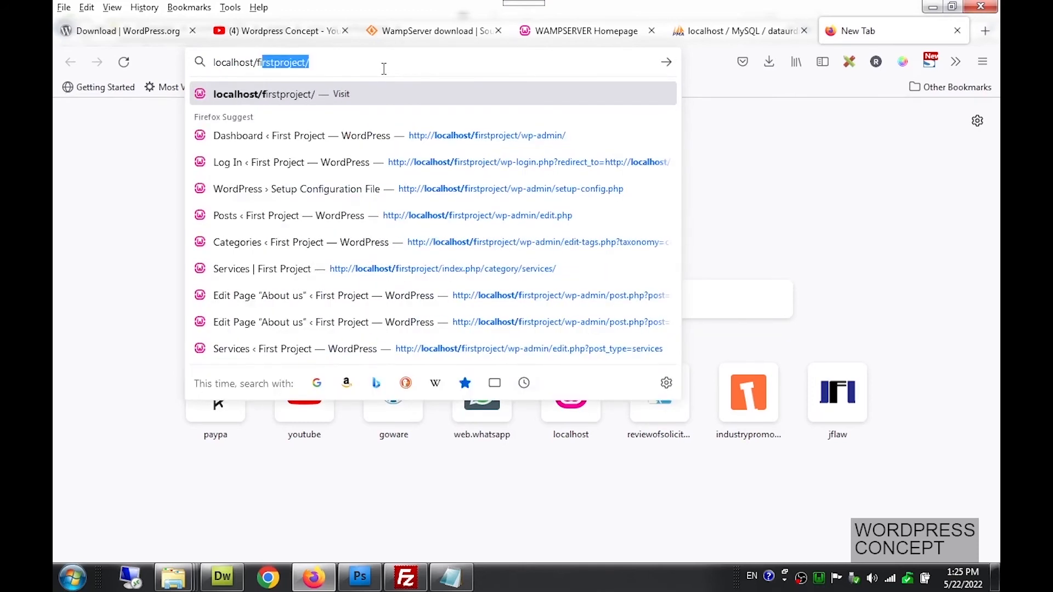
text(irsturdu)
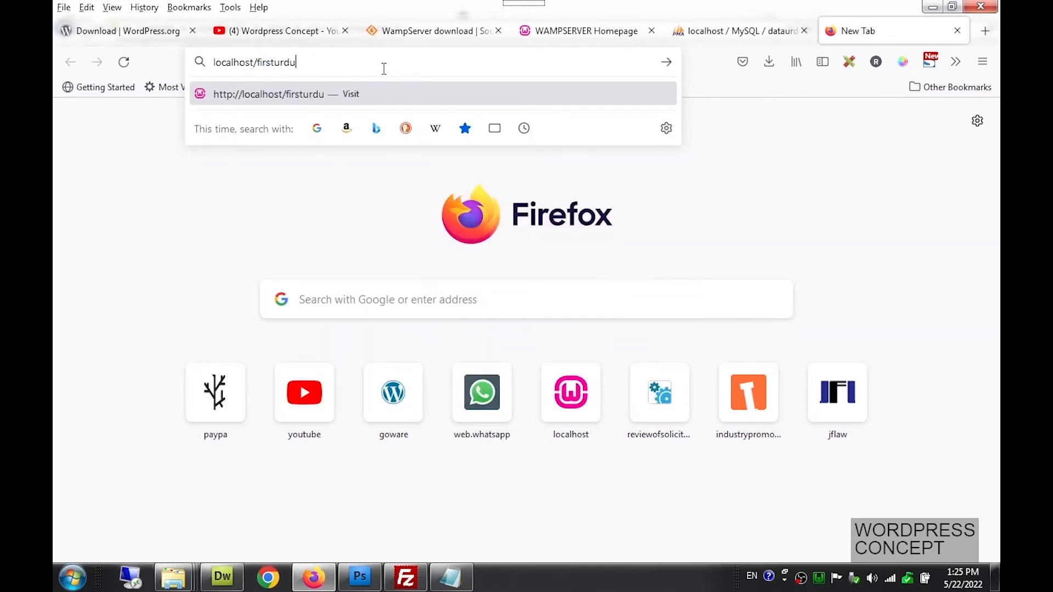
Check the folder name in Explorer and correct the address to localhost/urduproject, then load it
mouse_move(175, 584)
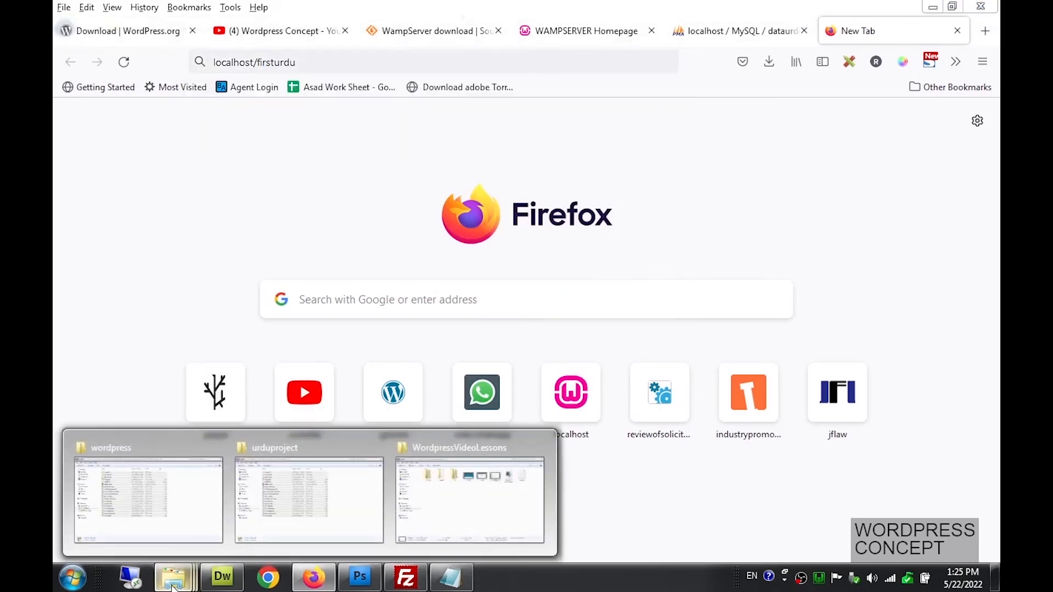
click(275, 511)
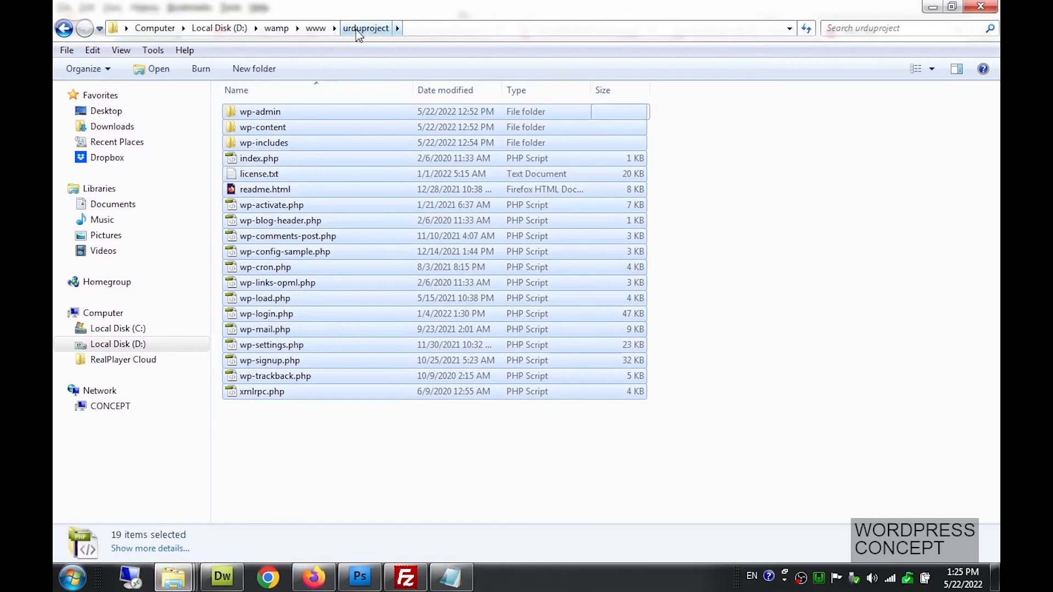
click(311, 580)
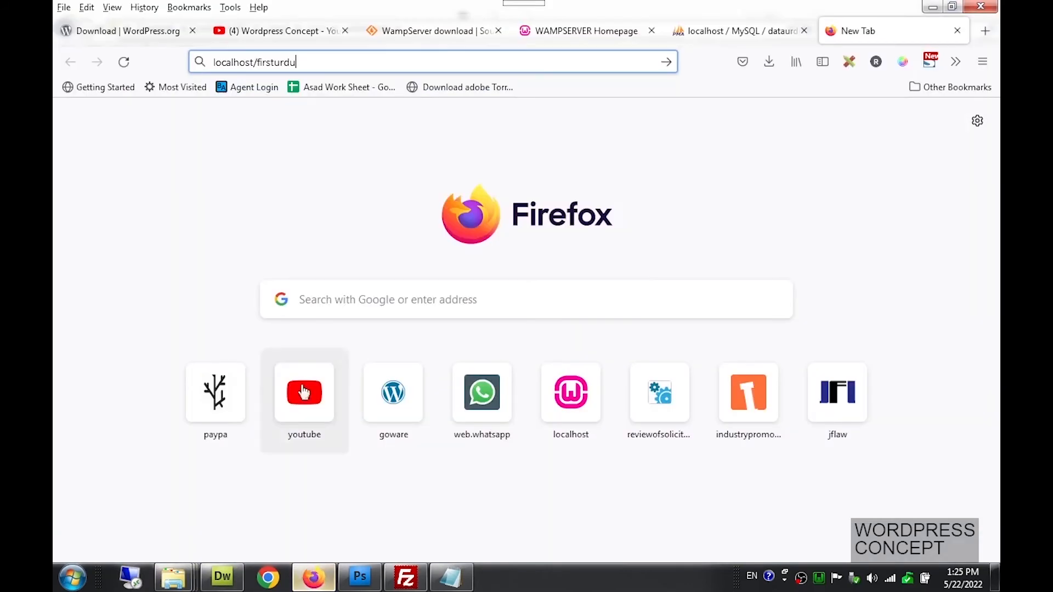
drag(306, 65, 257, 67)
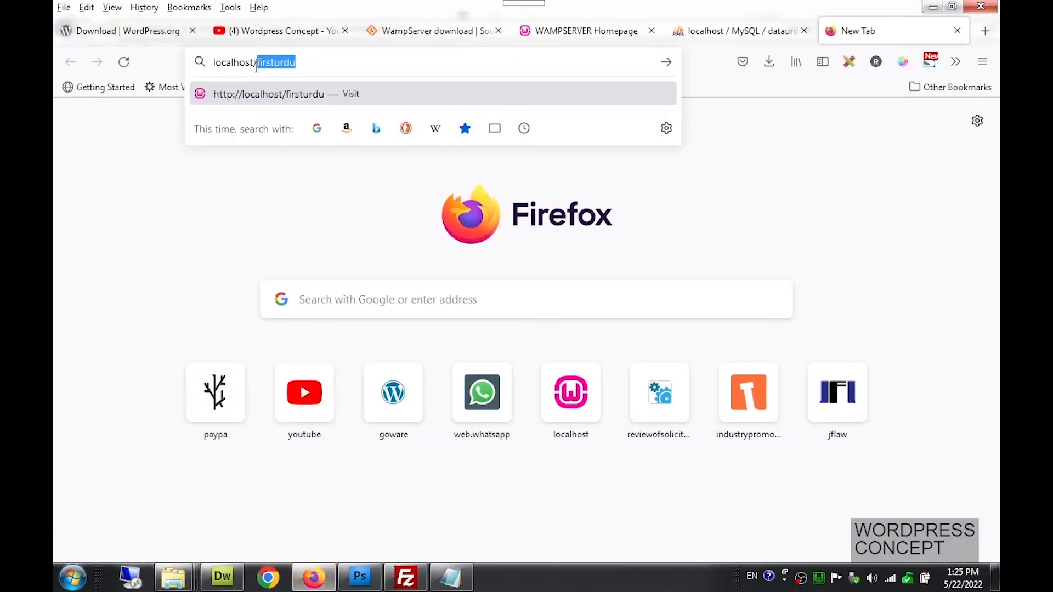
text(urdu)
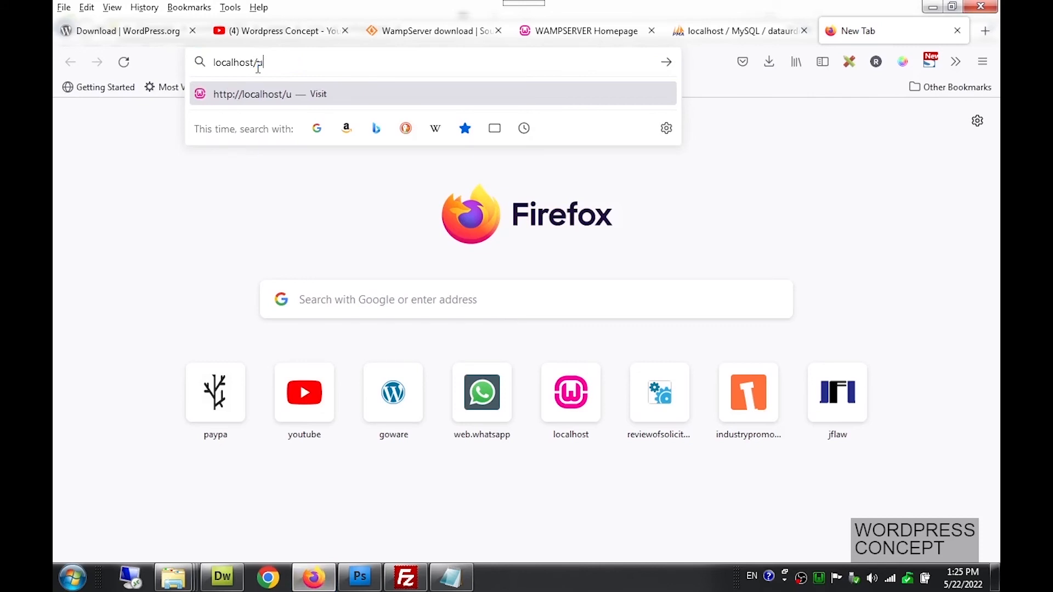
text(project)
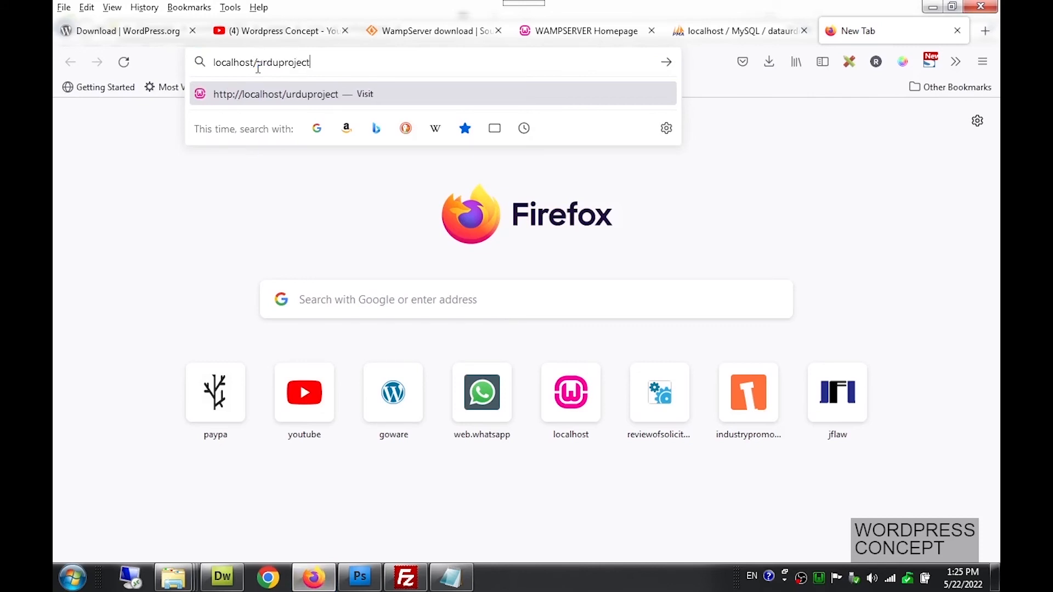
key(Return)
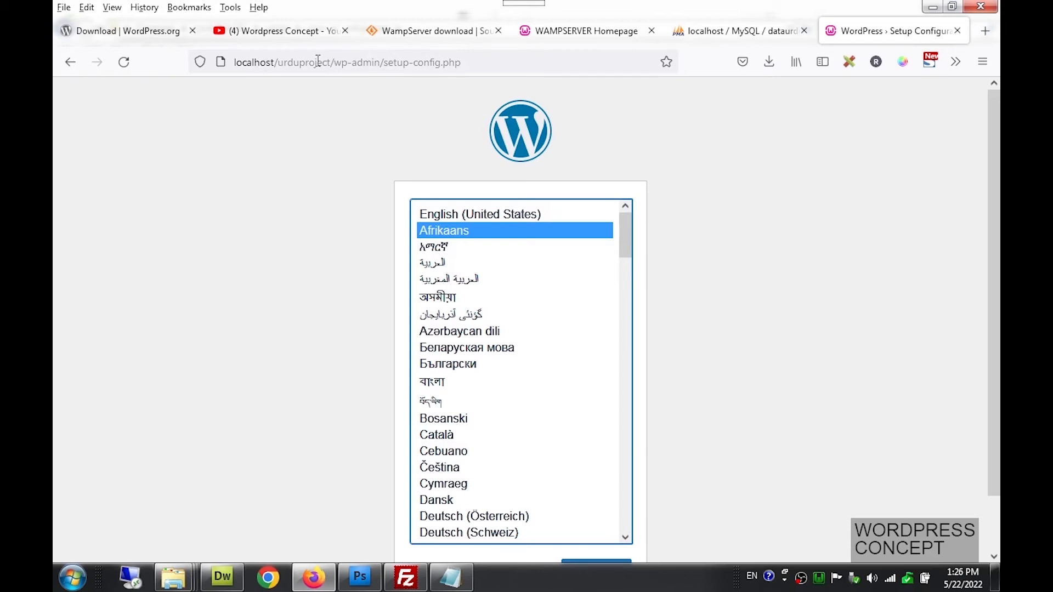
Choose English (United States) and proceed past the welcome page with Let's go!
click(465, 215)
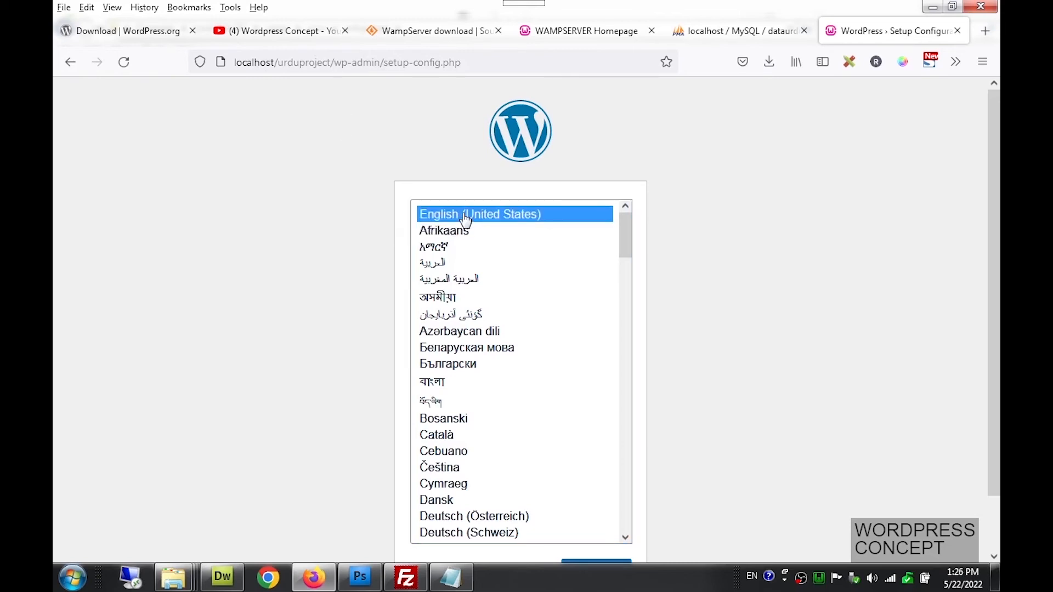
scroll(771, 260, down, 2)
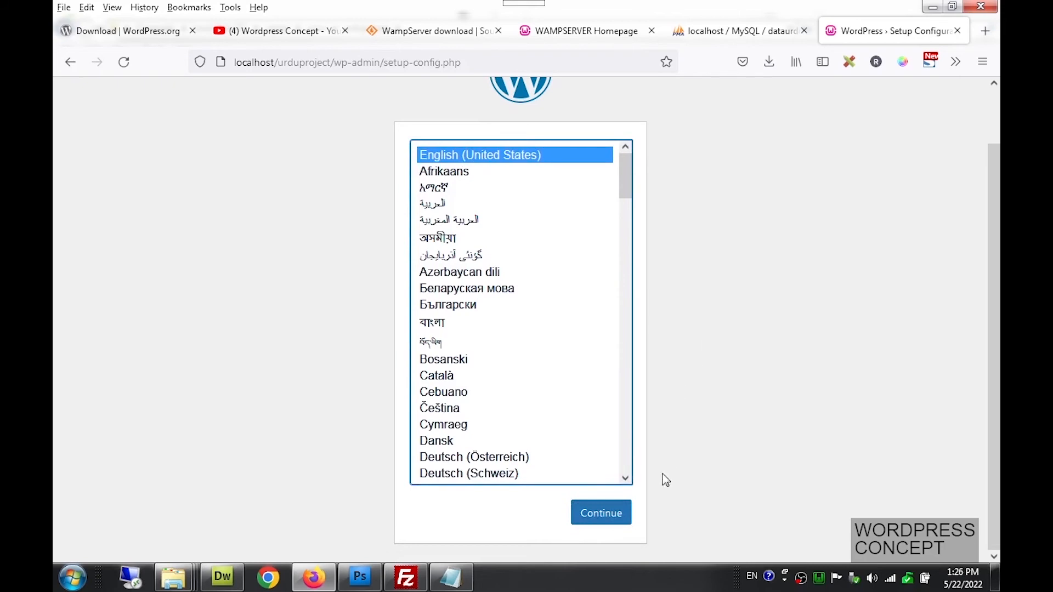
click(614, 519)
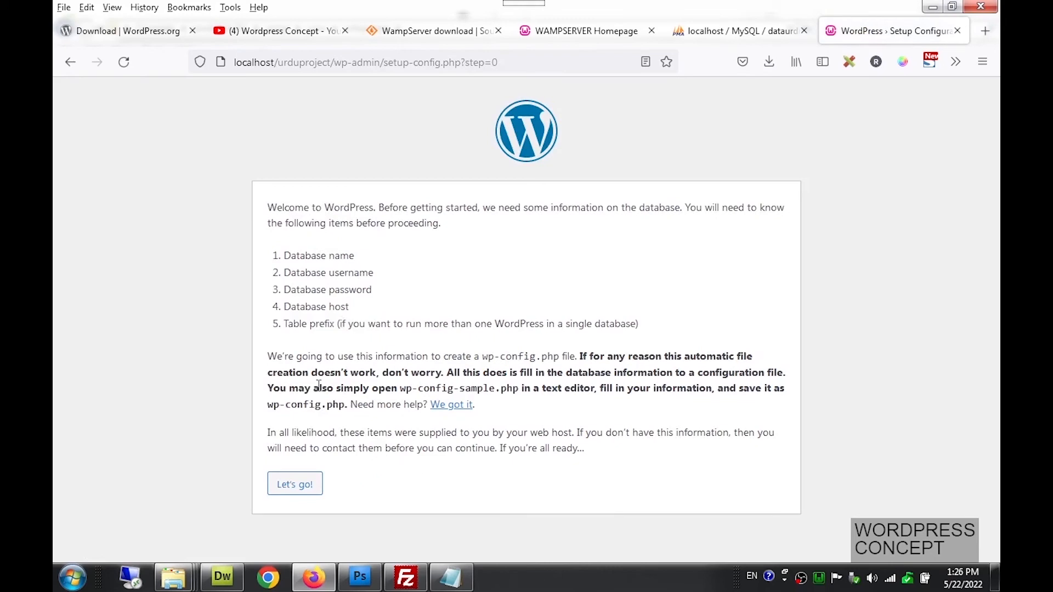
click(301, 493)
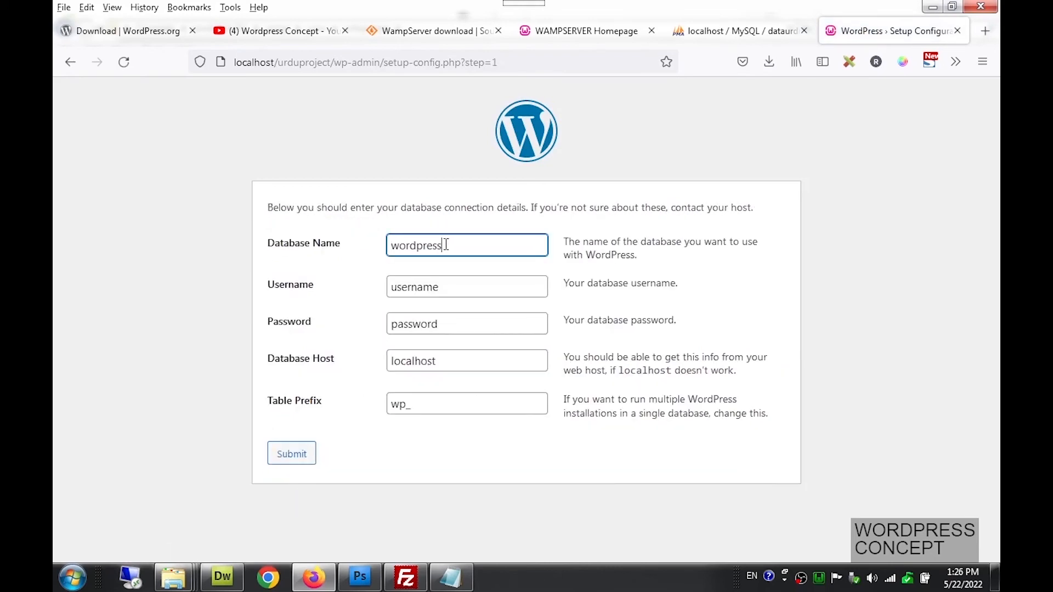
Copy dataurdu from phpMyAdmin's breadcrumb and paste it over the default Database Name and Username
drag(447, 245, 386, 245)
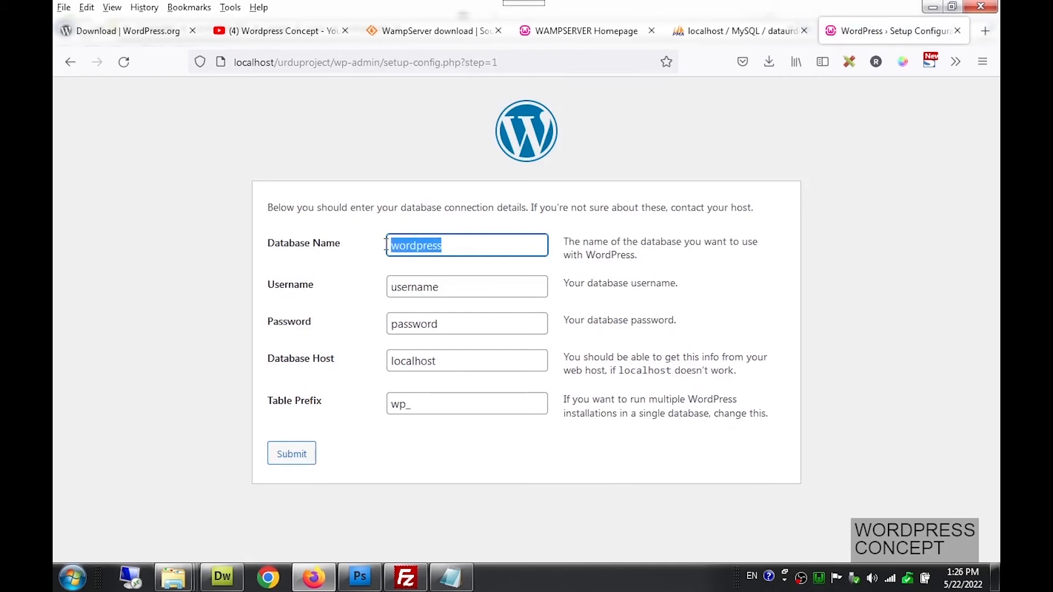
click(732, 31)
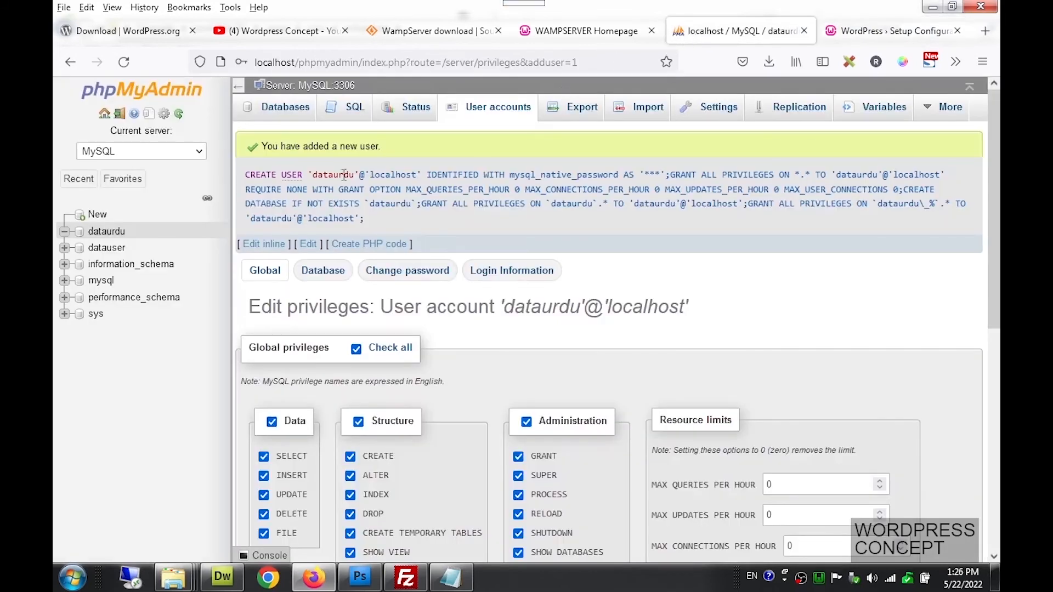
click(118, 236)
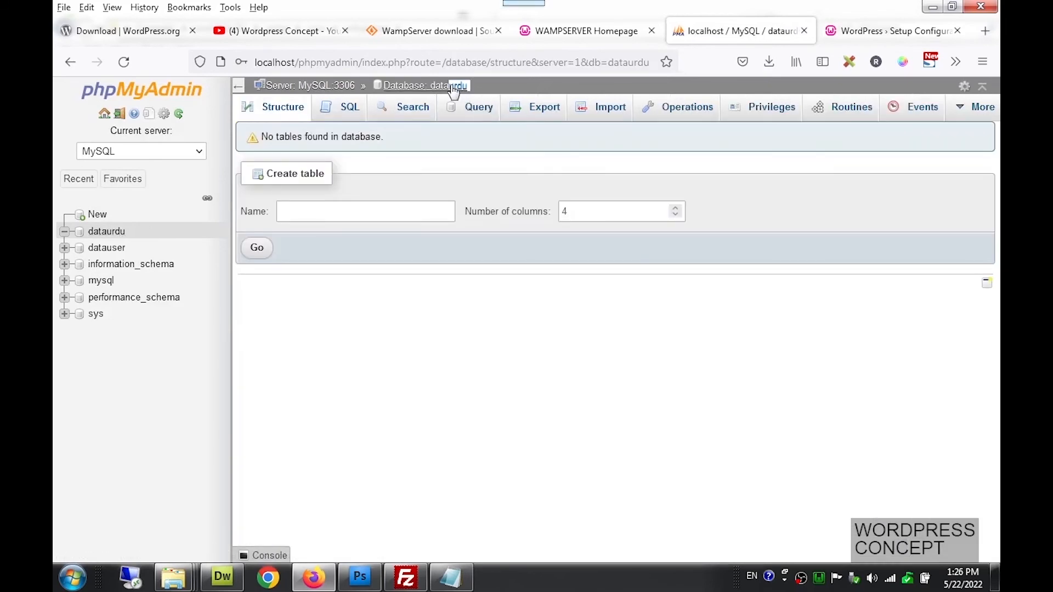
drag(453, 90, 434, 92)
key(ctrl+c)
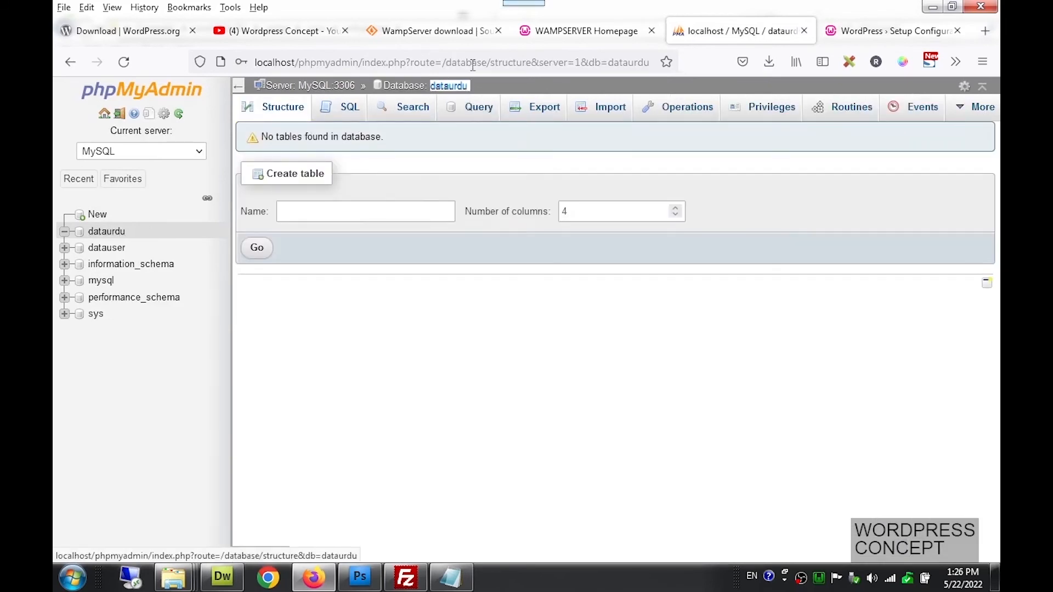
click(877, 31)
key(ctrl+v)
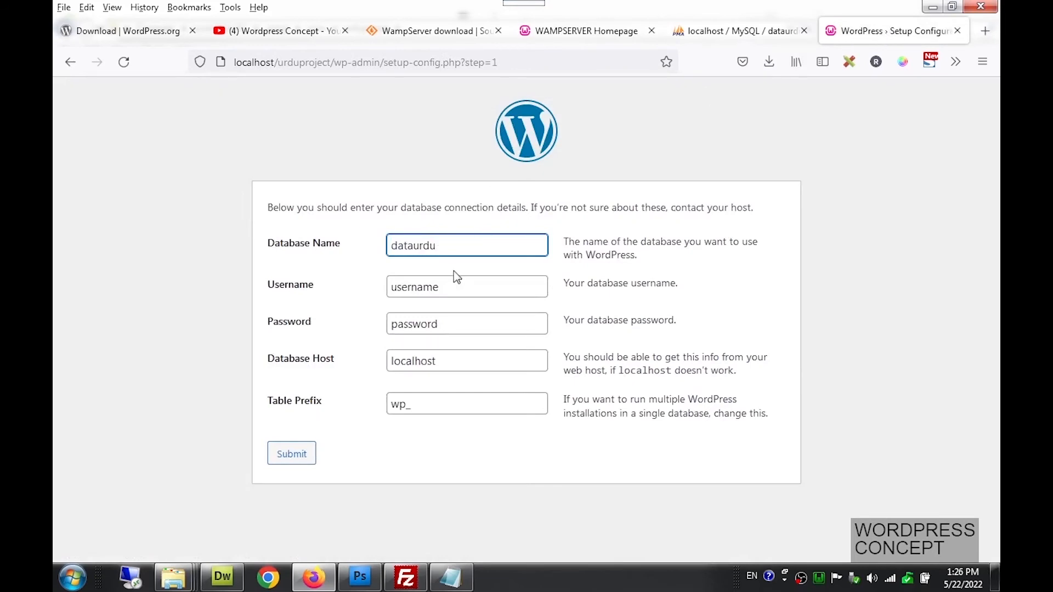
drag(455, 297, 381, 291)
key(ctrl+v)
Paste dataurdu on a new line above the database password in Lesson1.txt, then minimize Notepad
click(439, 576)
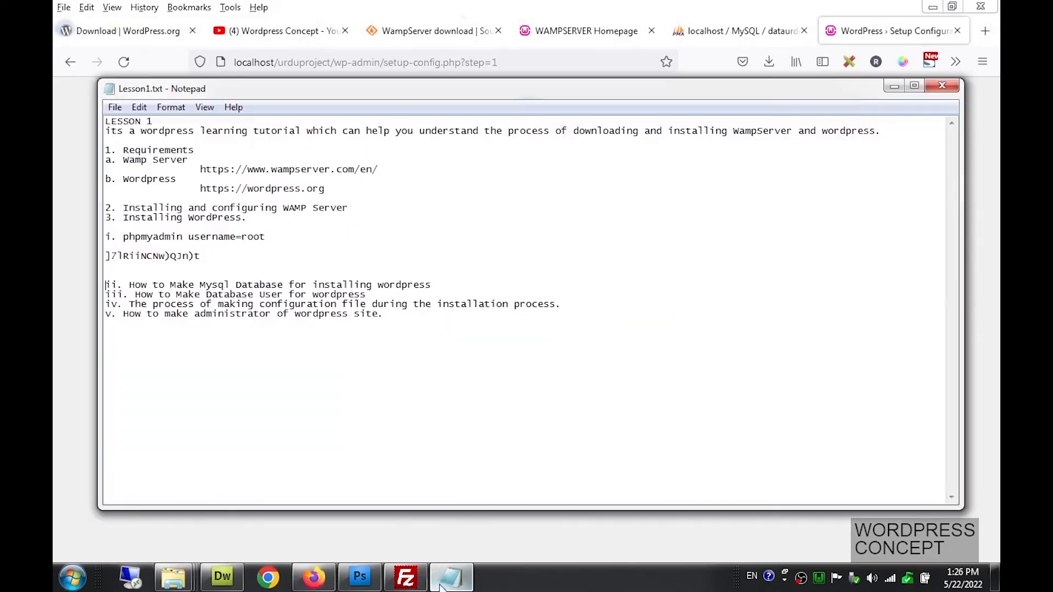
click(109, 253)
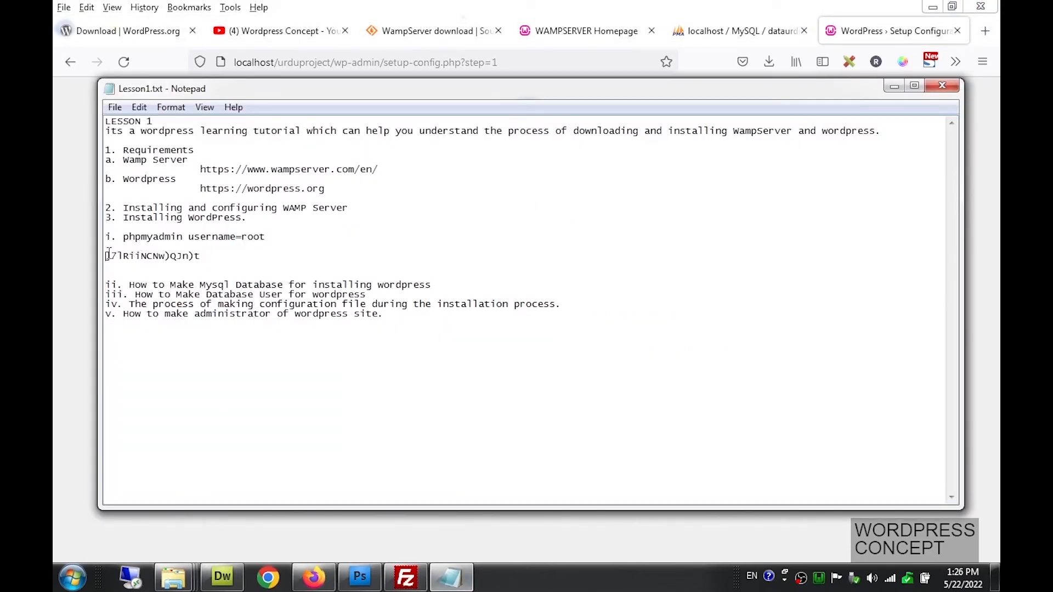
key(Return)
key(Up)
key(ctrl+v)
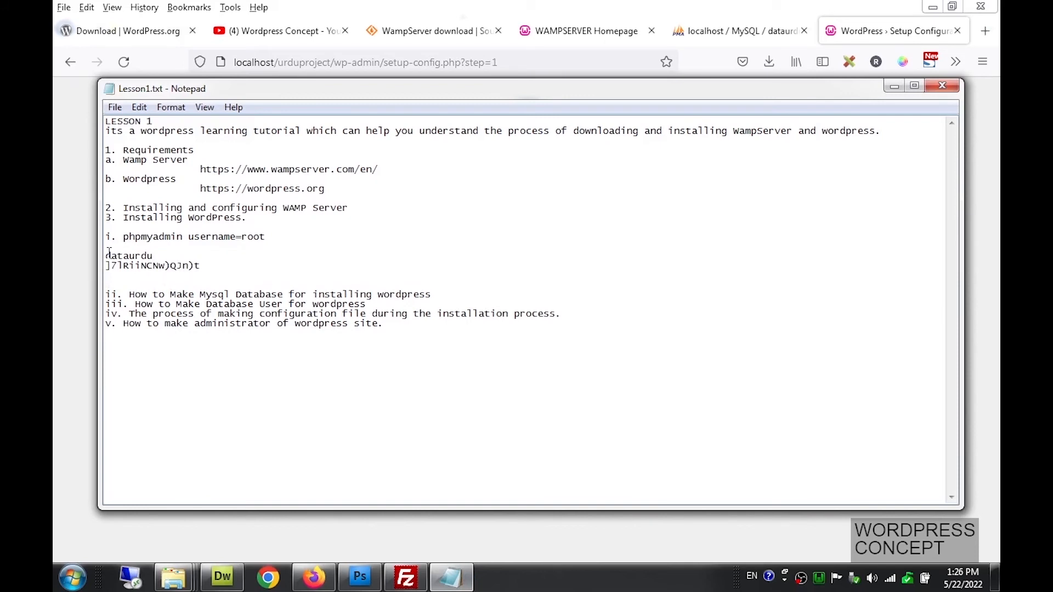
key(Return)
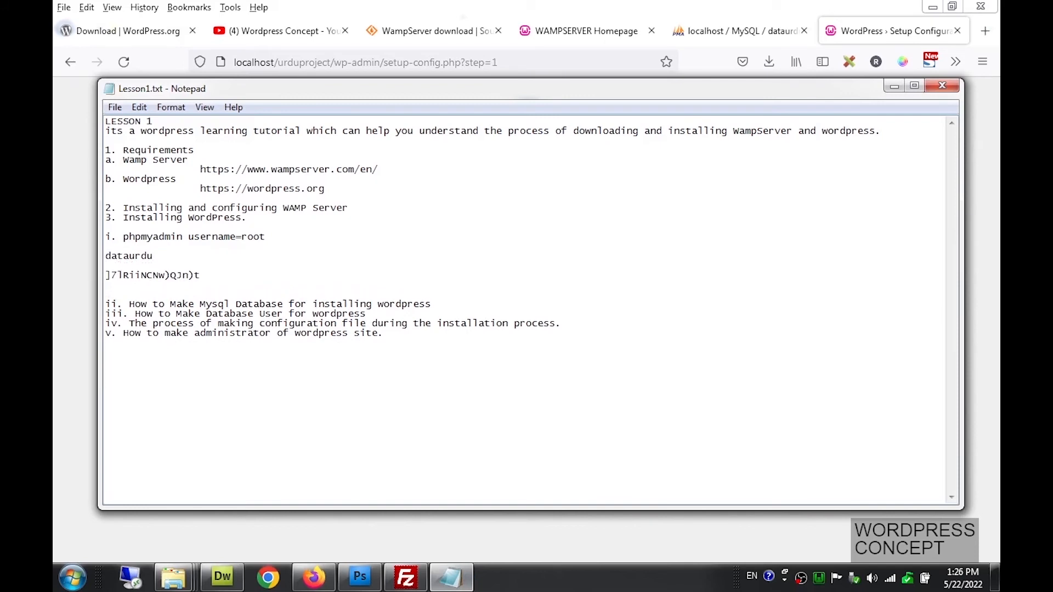
click(109, 253)
click(892, 87)
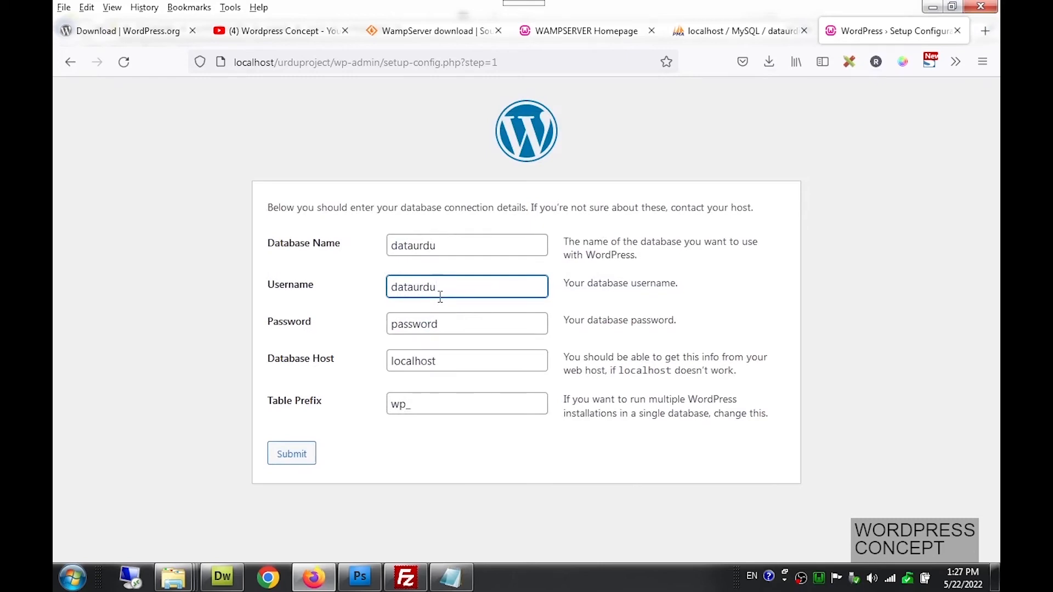
Fill the Password field with the database password copied from the notes, keep prefix wp_, and submit
click(440, 322)
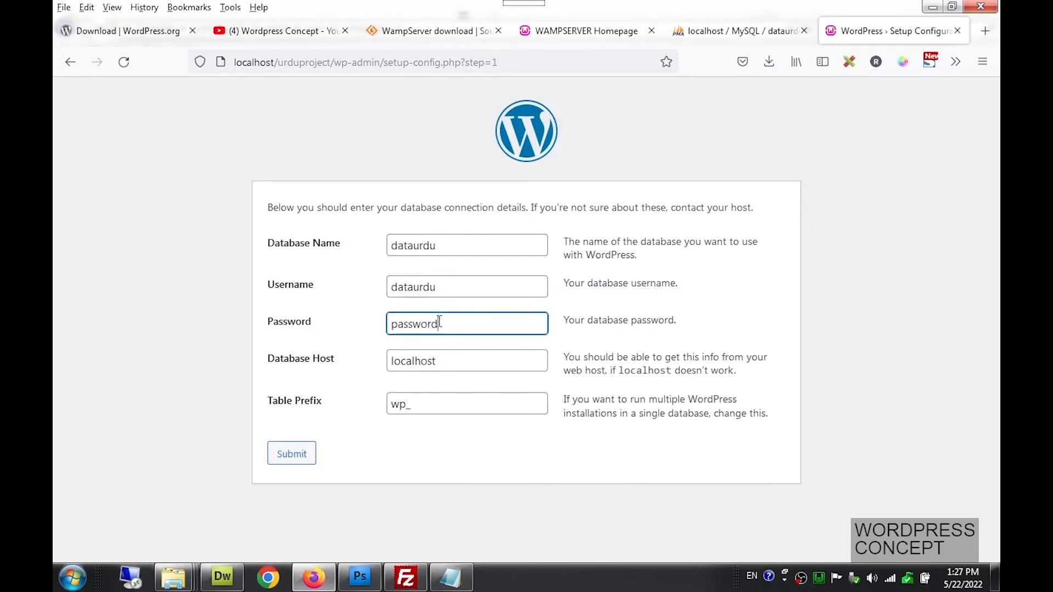
click(451, 576)
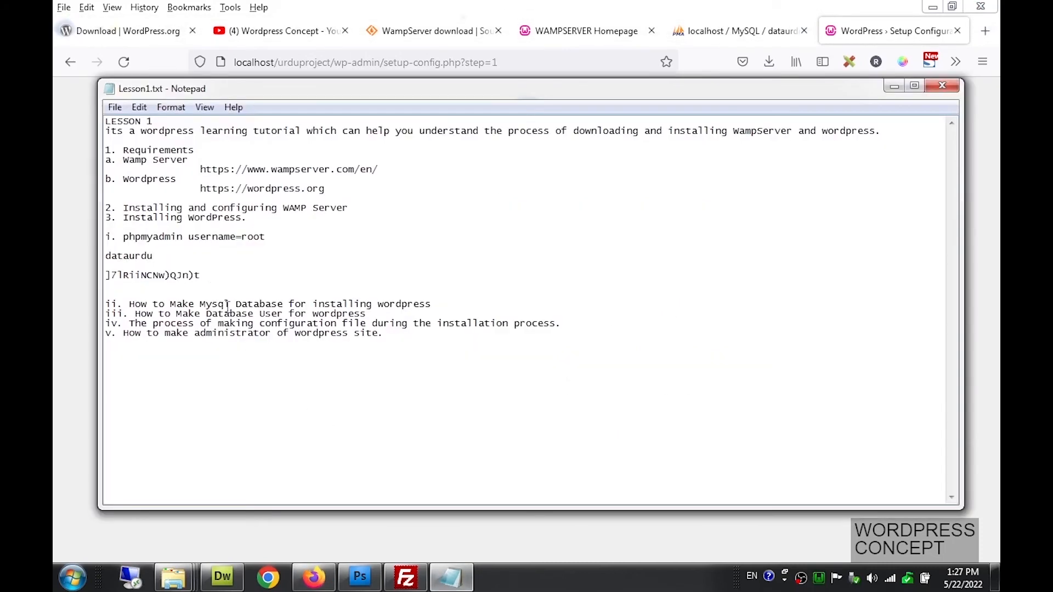
drag(201, 275, 107, 280)
key(ctrl+c)
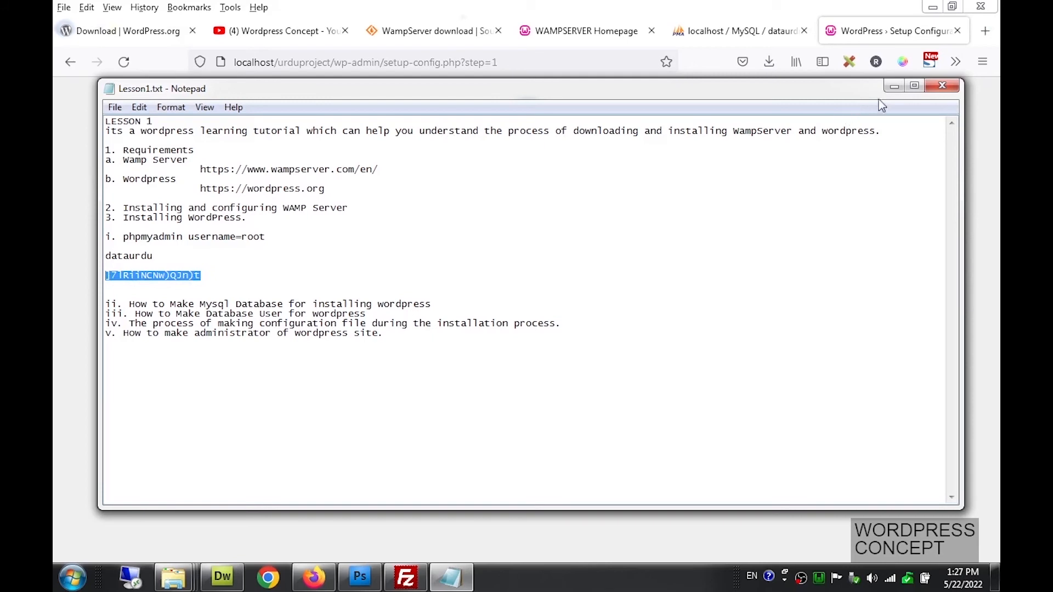
click(893, 87)
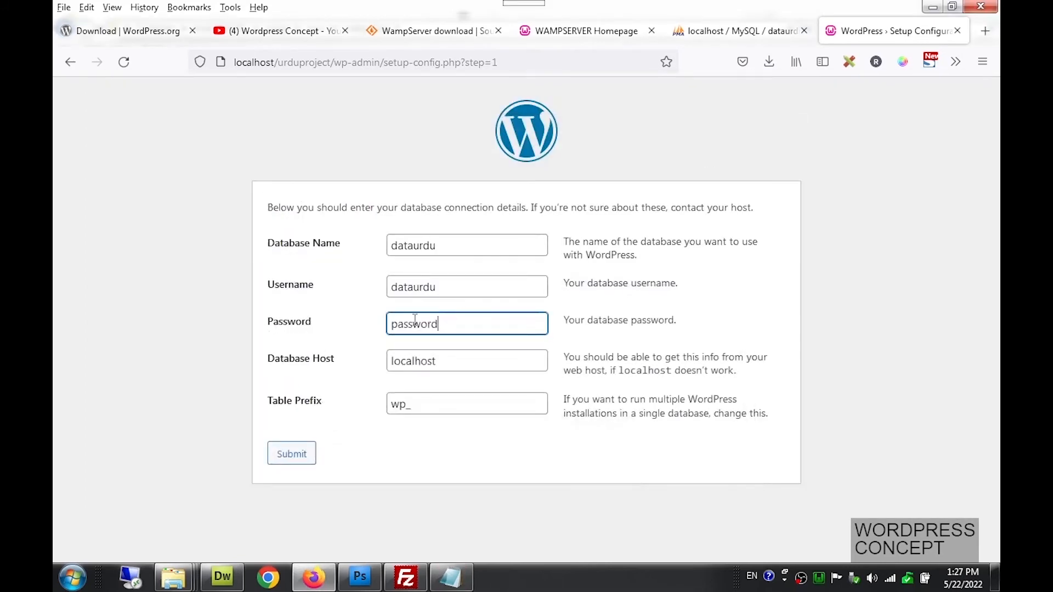
drag(459, 323, 370, 323)
key(ctrl+v)
double_click(444, 402)
click(291, 455)
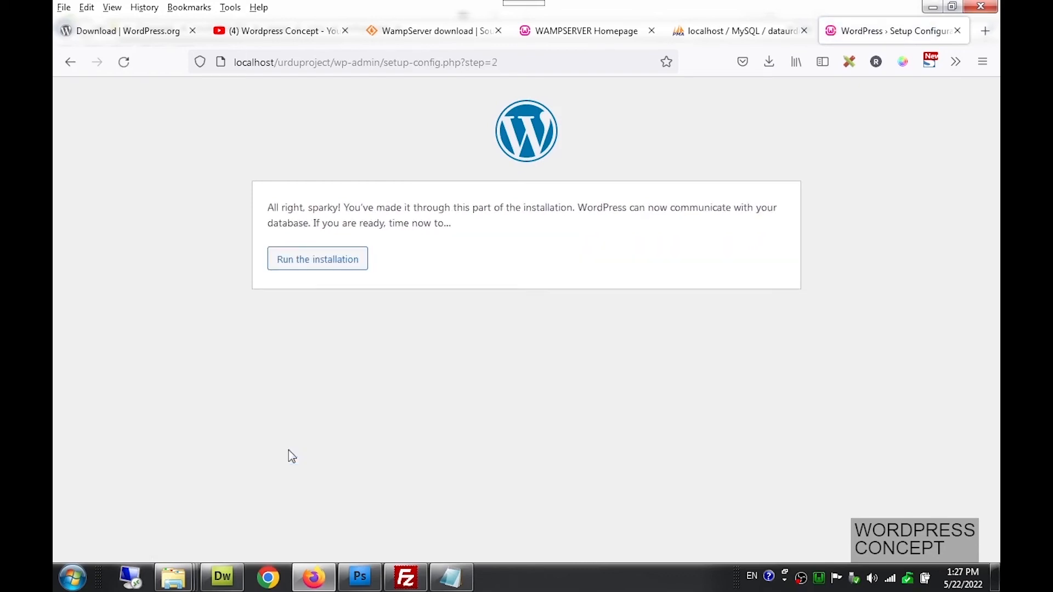
Run the installation and enter 'Urdu Website' as the Site Title
click(335, 262)
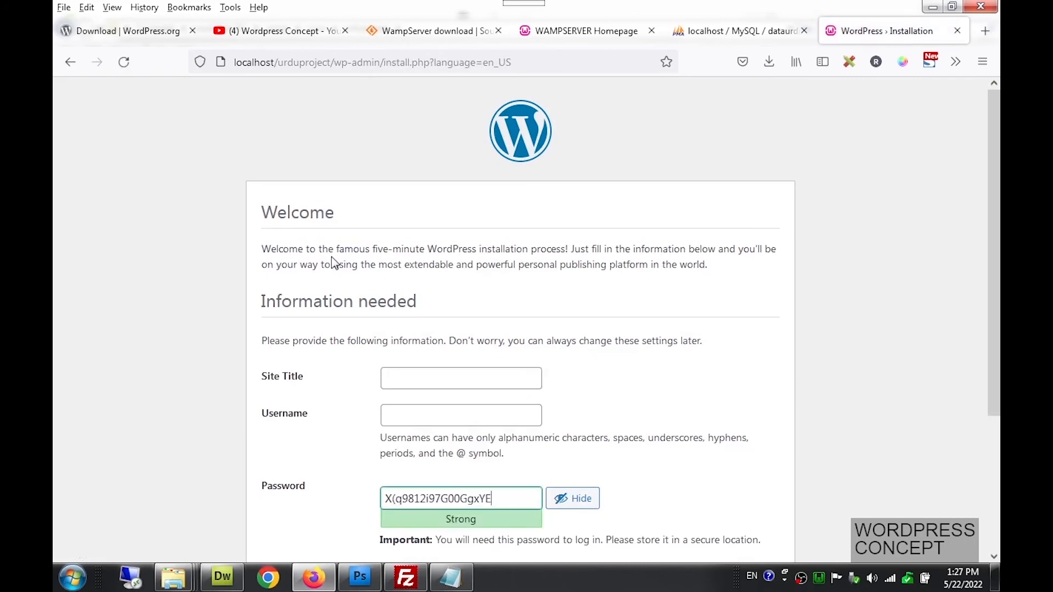
text(Urd)
key(BackSpace)
key(BackSpace)
key(BackSpace)
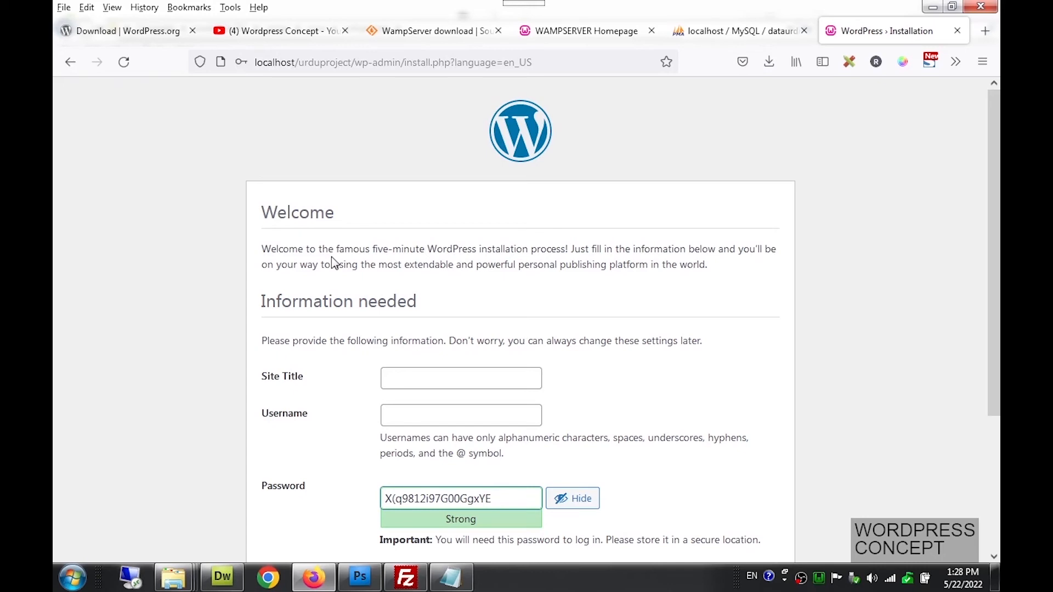
click(441, 376)
text(Urd)
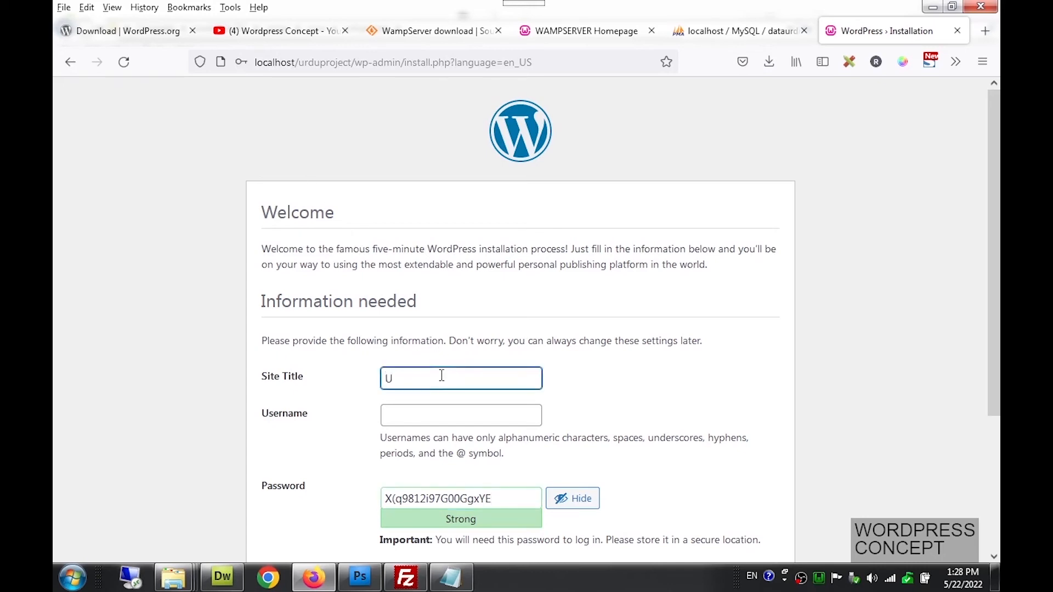
key(BackSpace)
key(BackSpace)
text(rdu Website)
Enter 'admin' as the Username, dismissing the saved-login suggestions
click(455, 423)
click(618, 400)
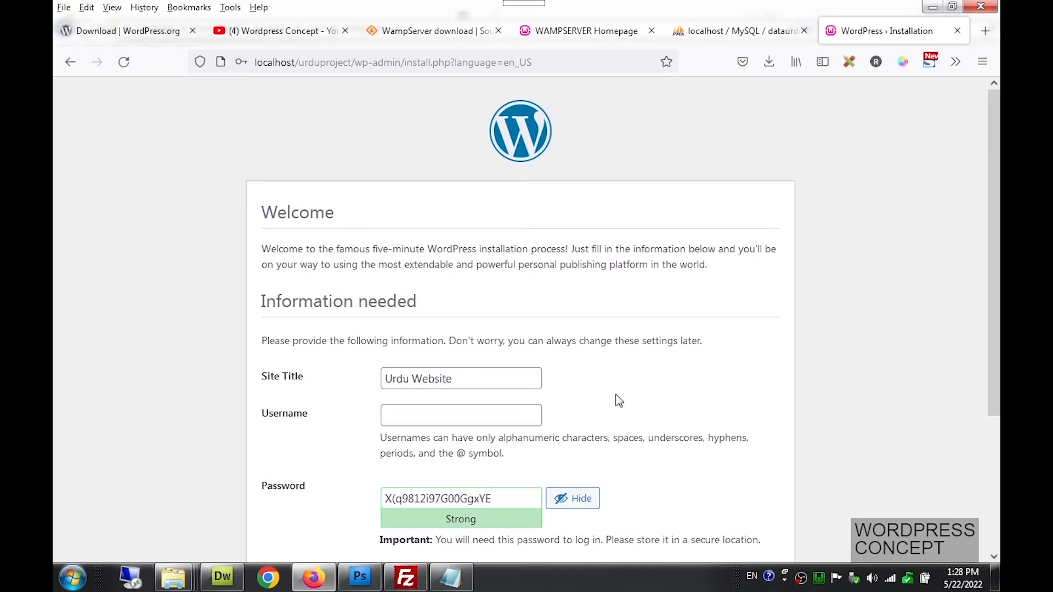
click(503, 415)
text(admin)
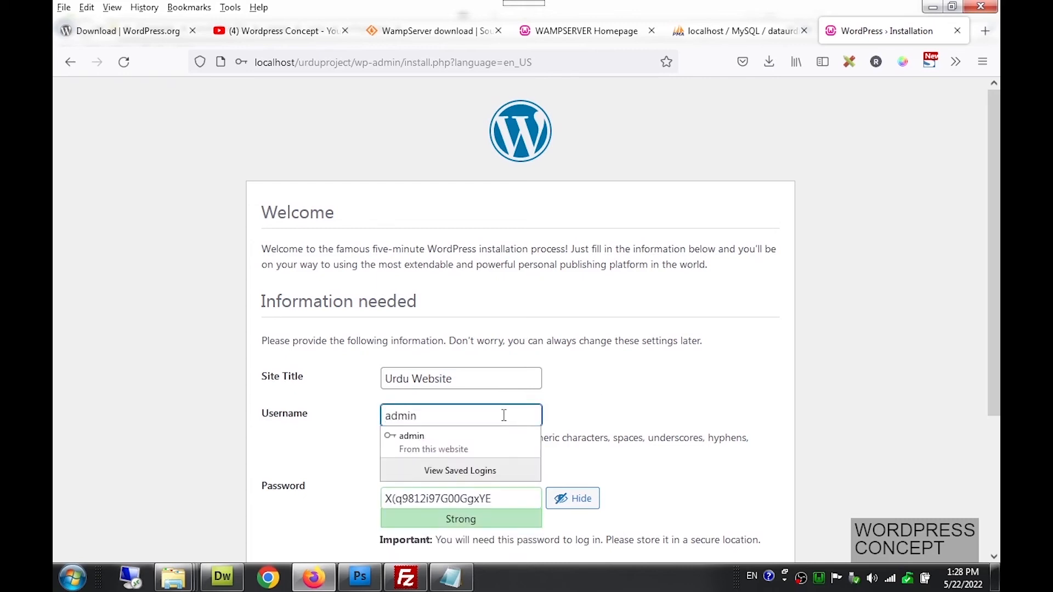
click(606, 413)
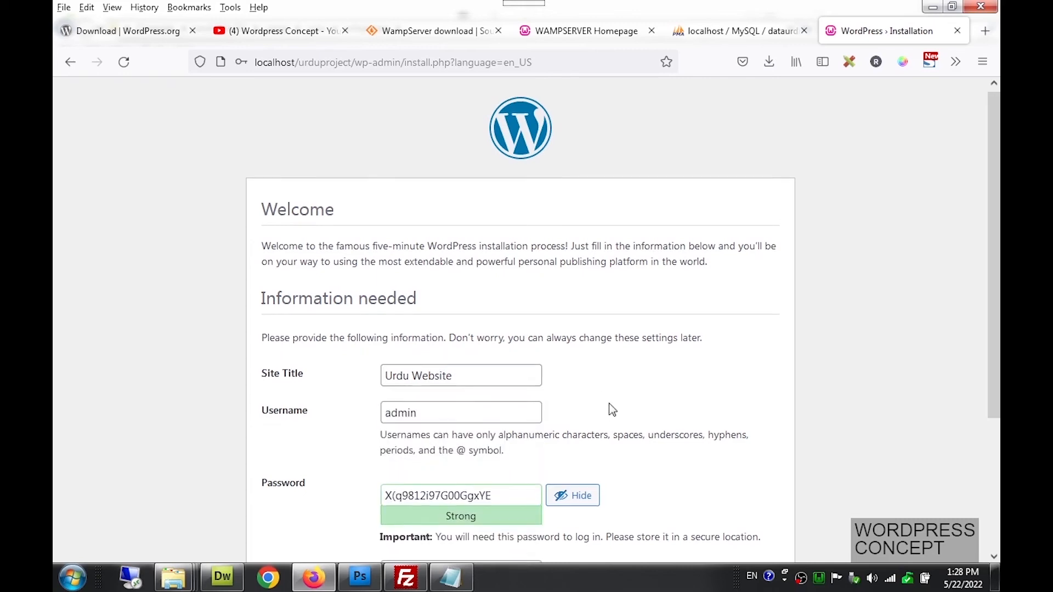
scroll(608, 411, down, 2)
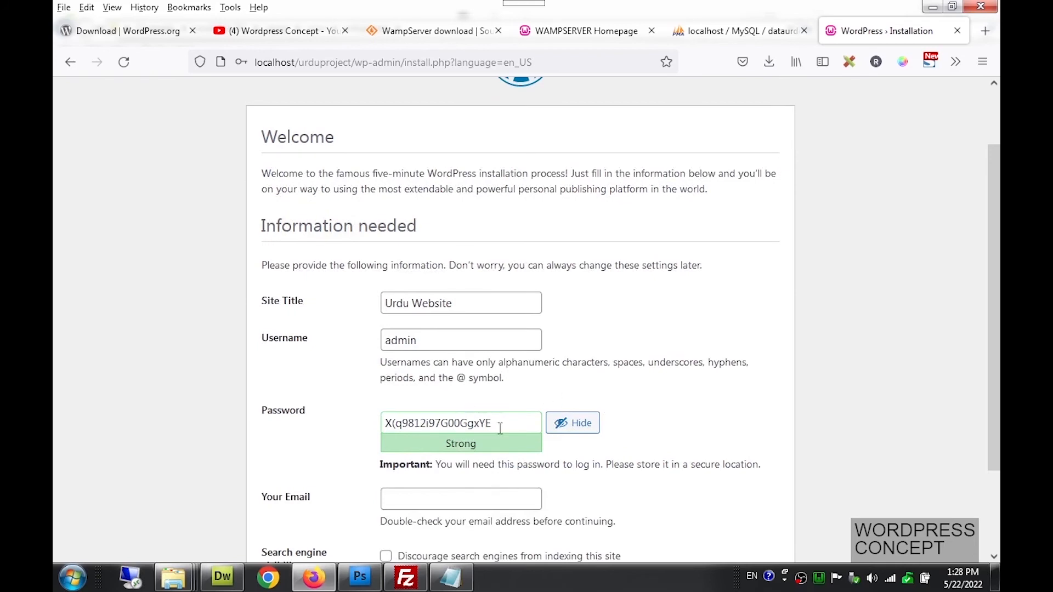
Select the generated admin password, mark the admin username and password lines in Lesson1.txt, then hide Notepad
drag(500, 428, 380, 425)
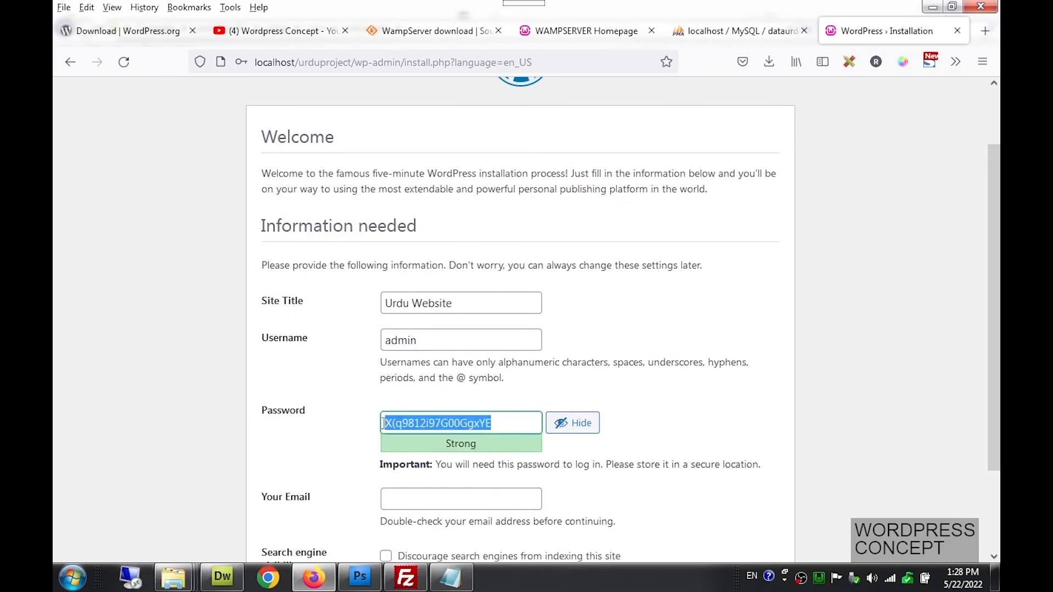
click(451, 577)
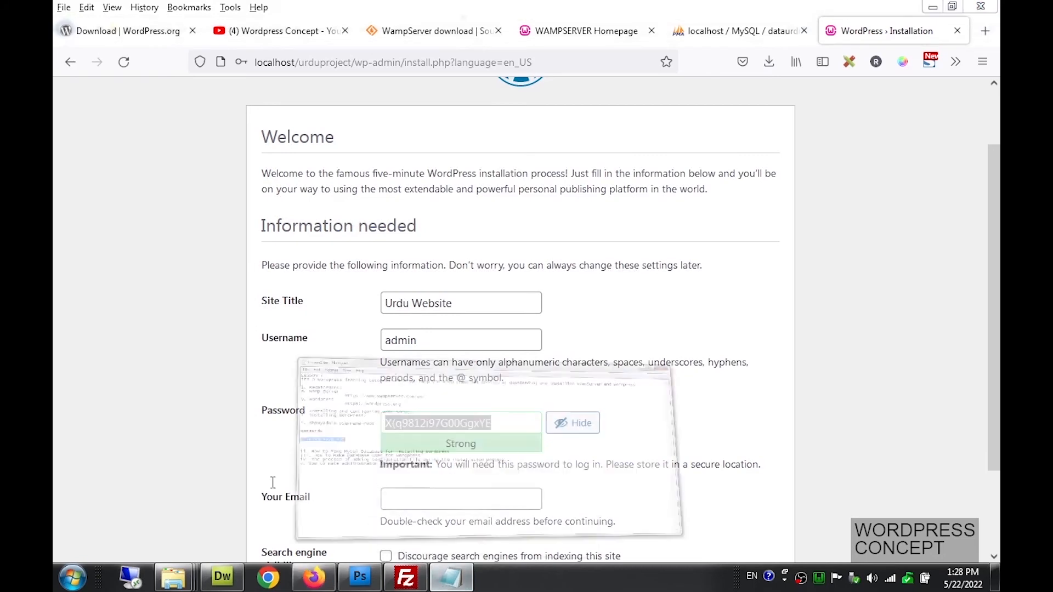
click(223, 279)
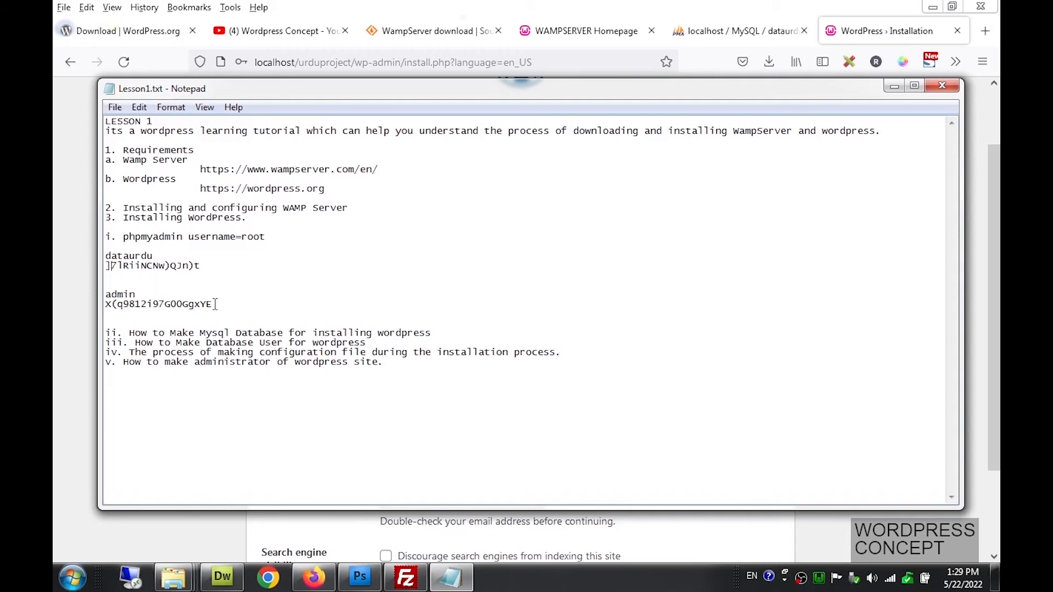
drag(213, 305, 108, 304)
drag(107, 305, 106, 300)
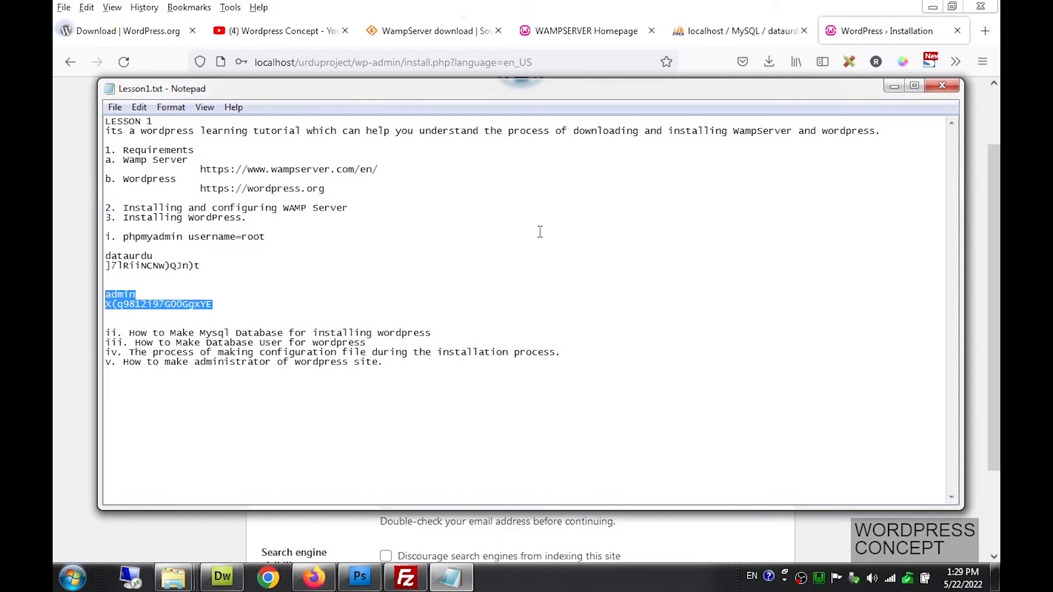
click(898, 89)
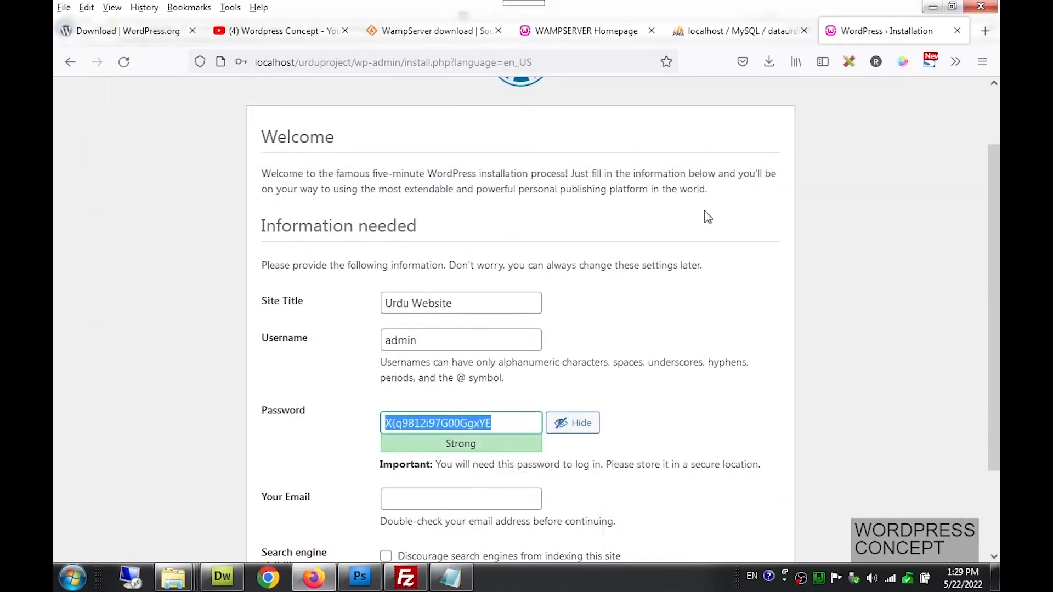
Enter an admin e-mail address in Your Email and click Install WordPress
scroll(619, 310, down, 3)
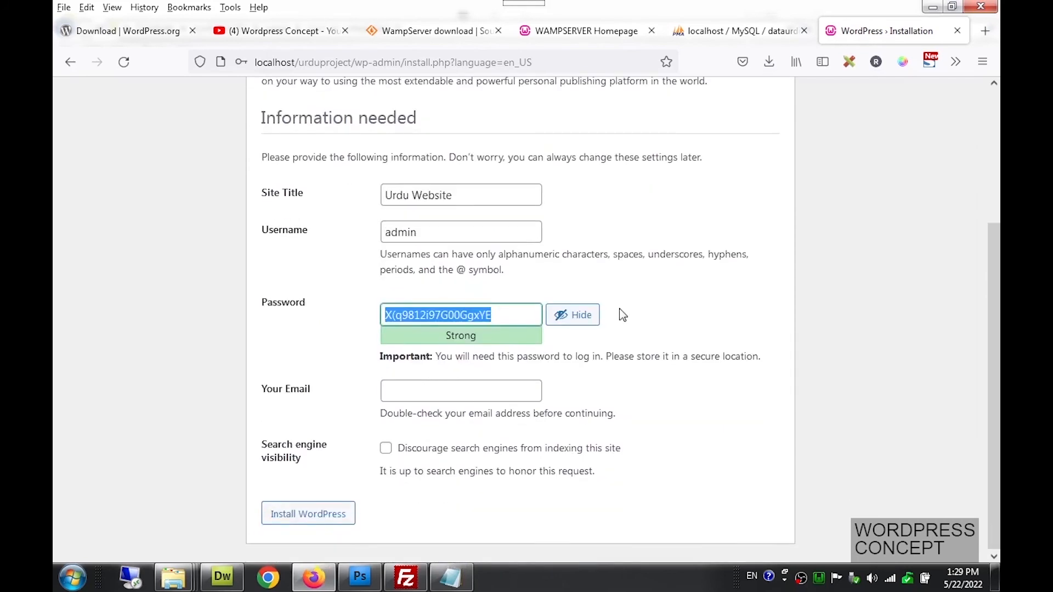
click(479, 386)
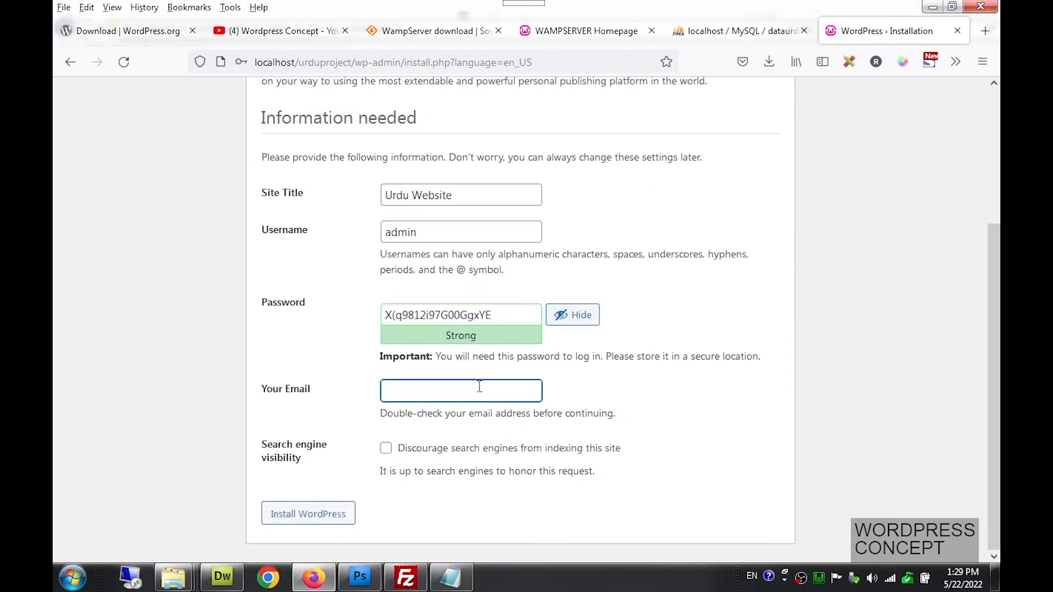
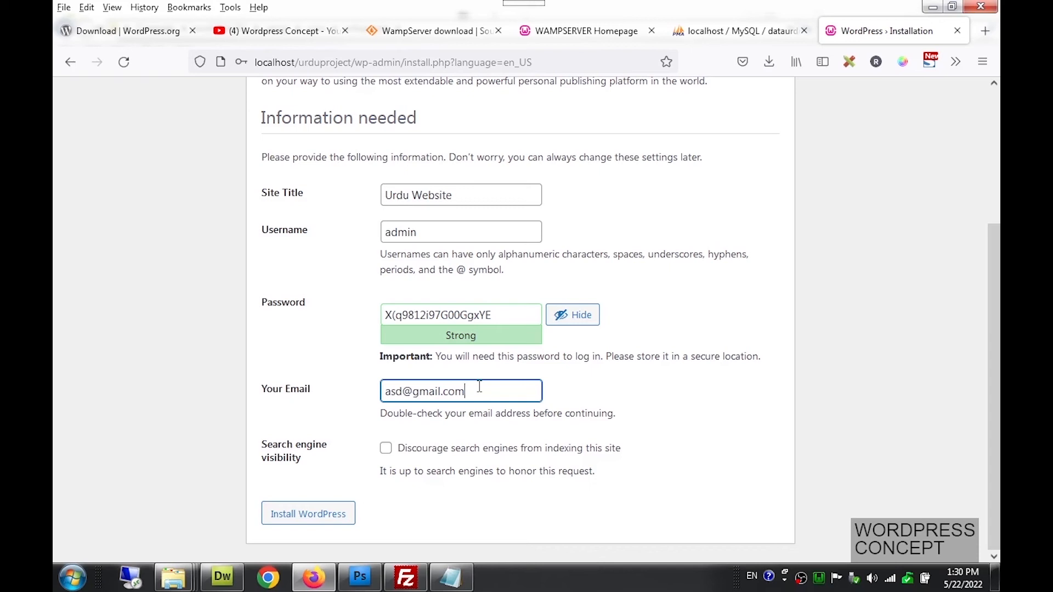
drag(466, 391, 383, 391)
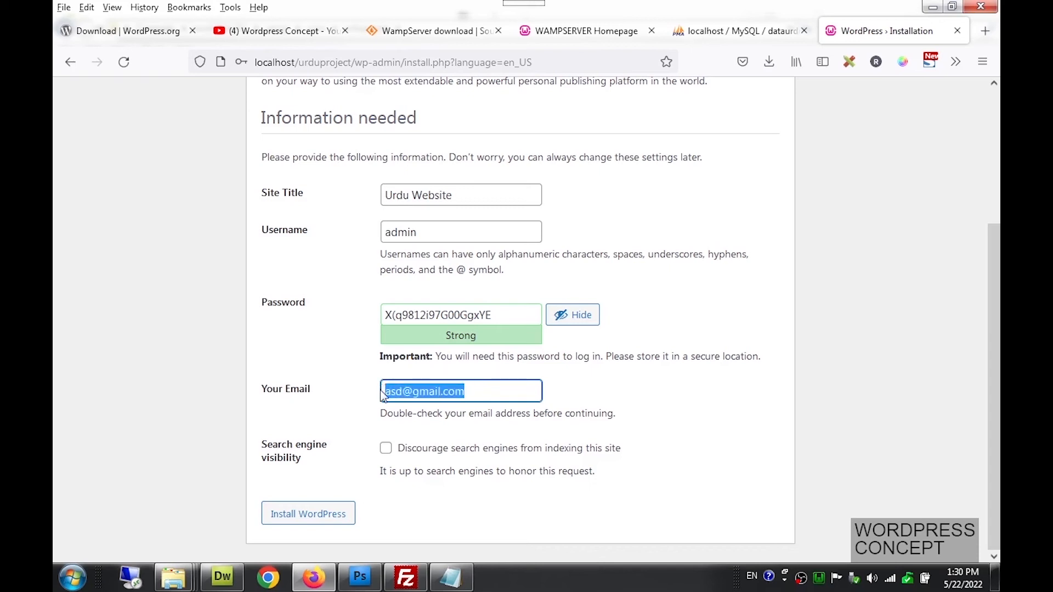
click(312, 519)
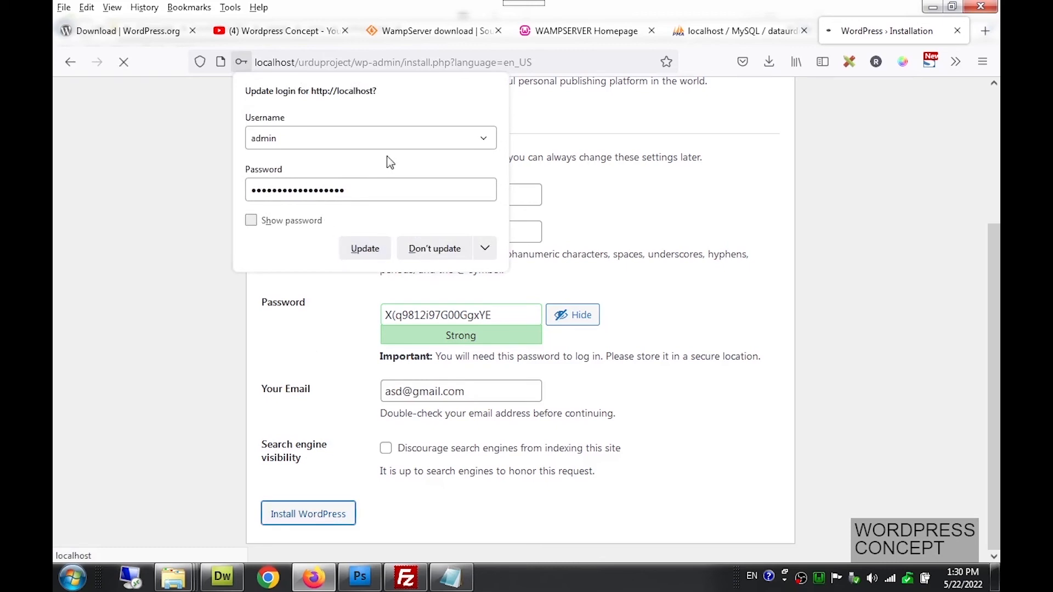
Update Firefox's saved admin login, then log in to the dashboard as admin with it
click(366, 252)
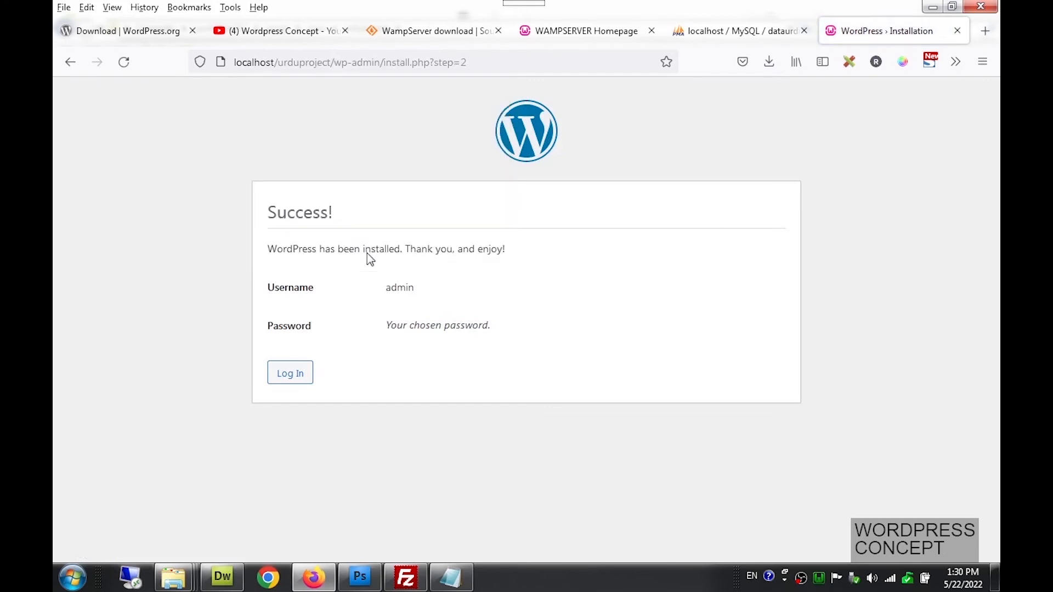
click(296, 384)
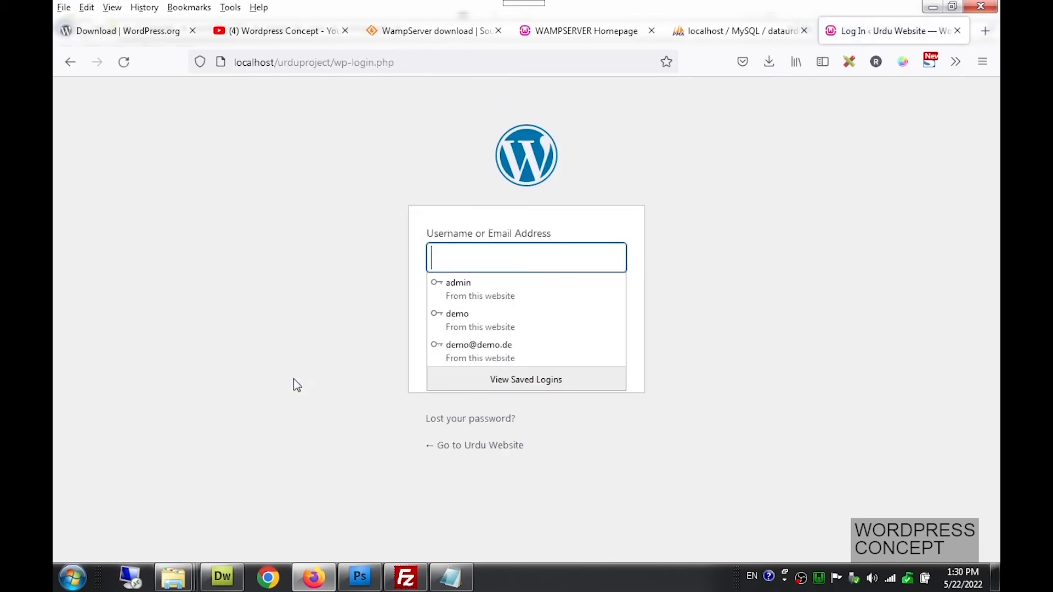
click(458, 285)
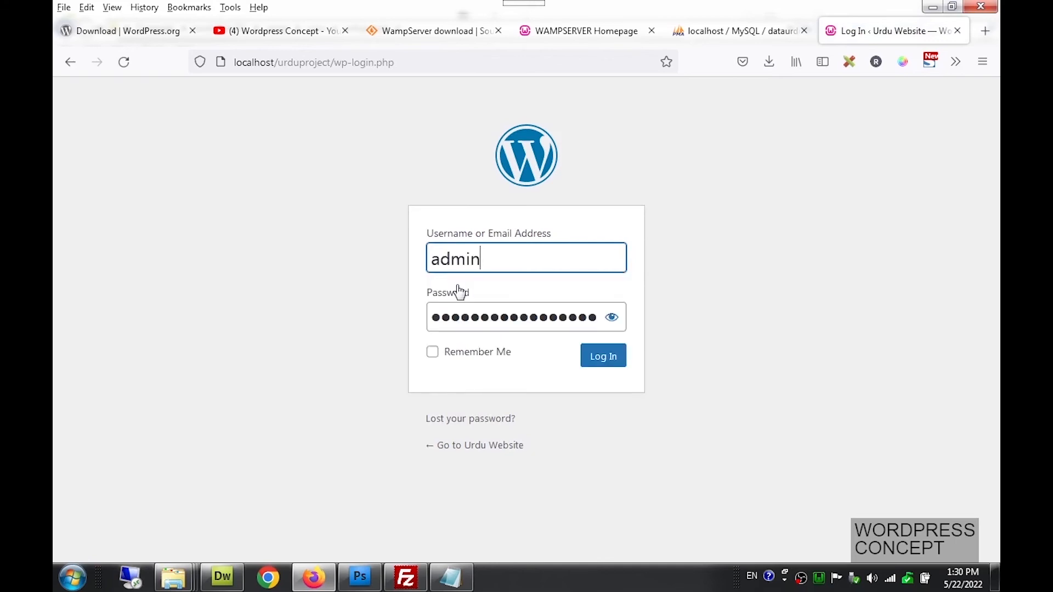
click(609, 361)
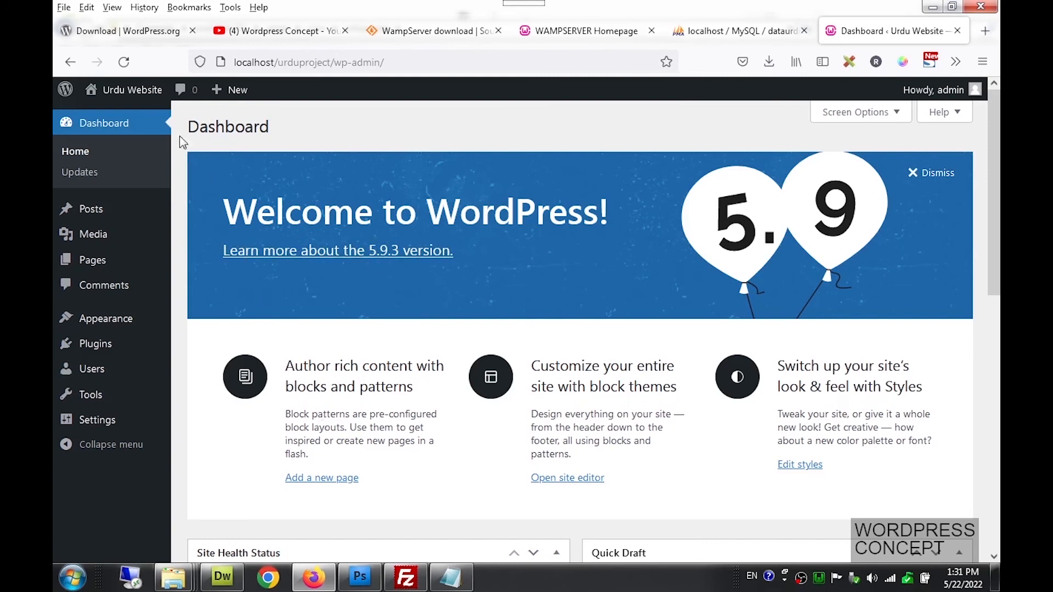
Open Visit Site in a new tab and view the Hello world! front page, then return to the dashboard
mouse_move(134, 89)
right_click(126, 121)
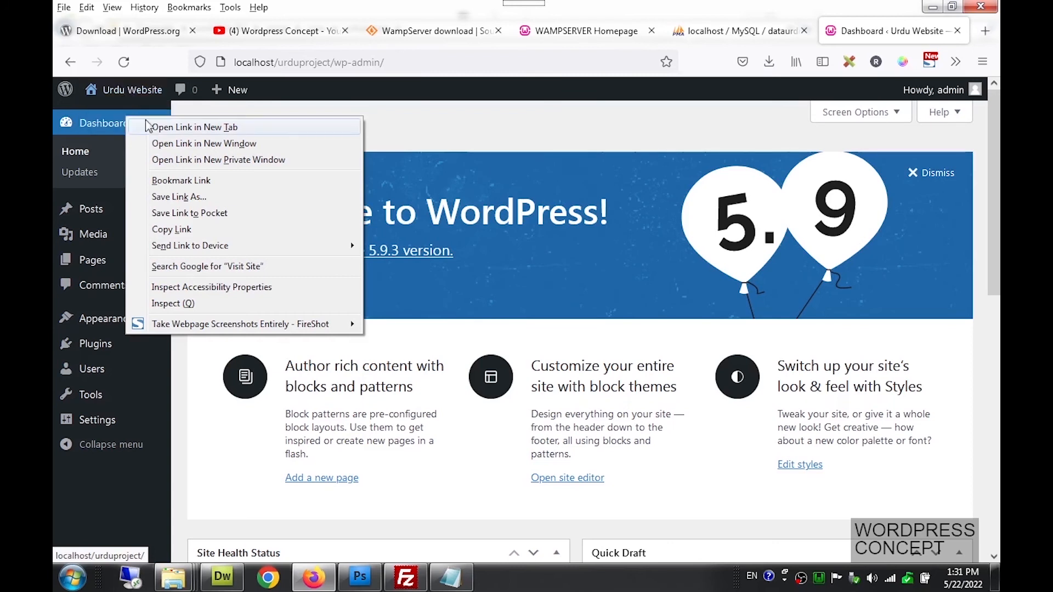
click(158, 130)
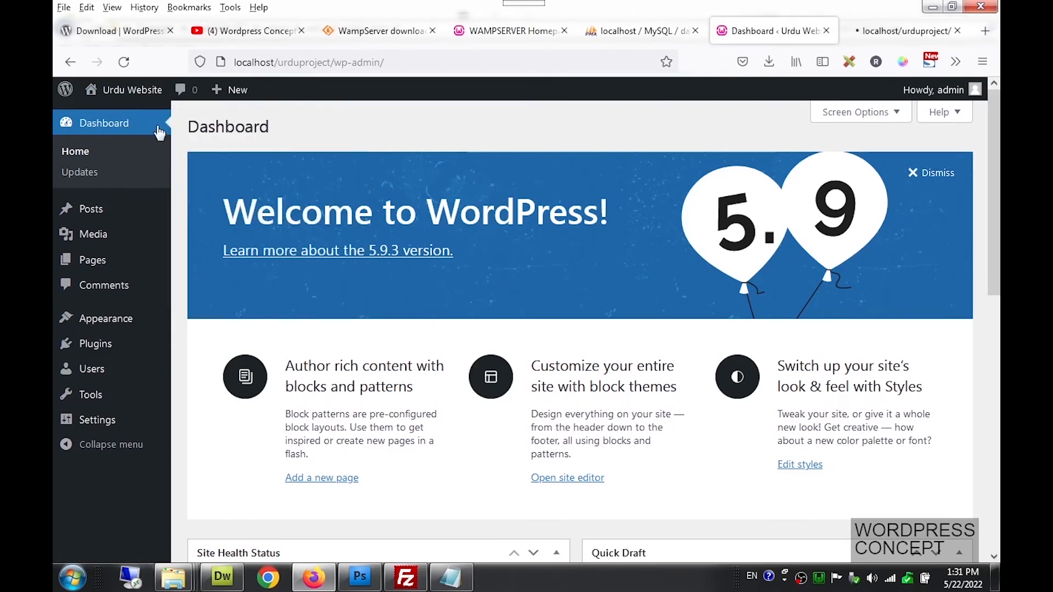
click(850, 22)
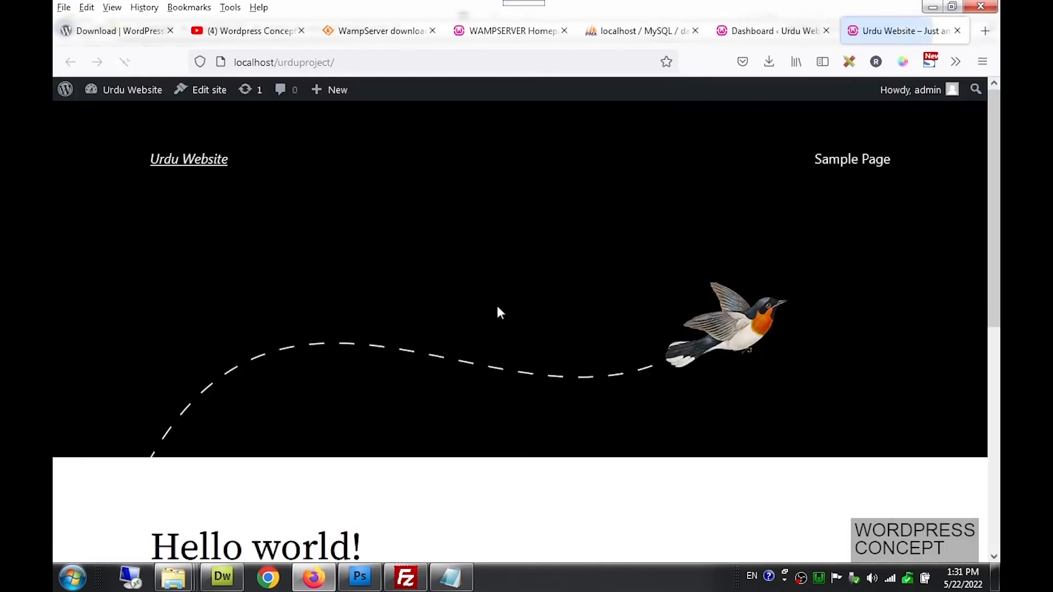
scroll(496, 307, down, 6)
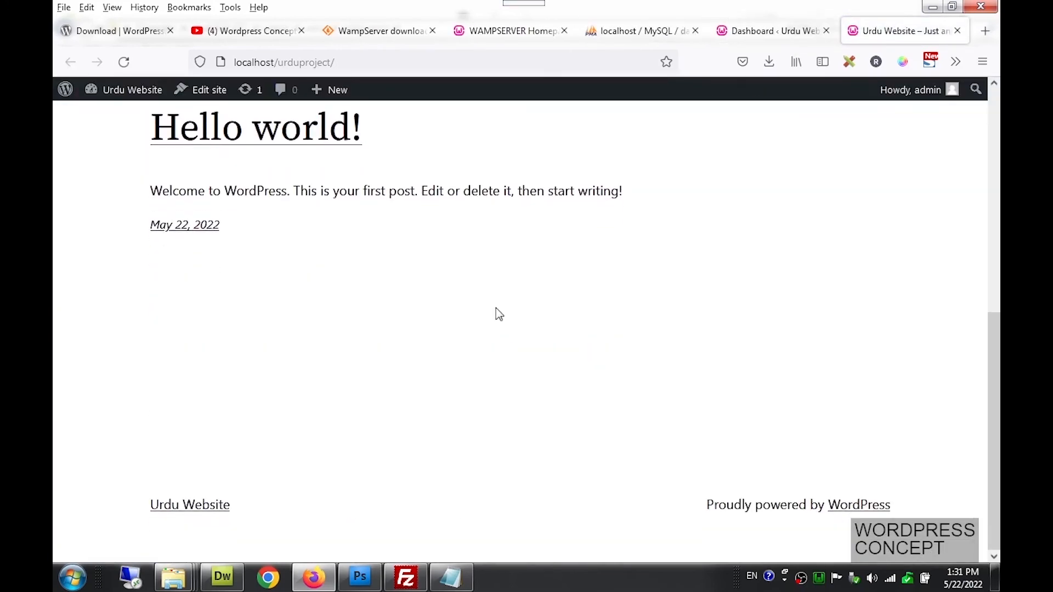
scroll(499, 314, up, 6)
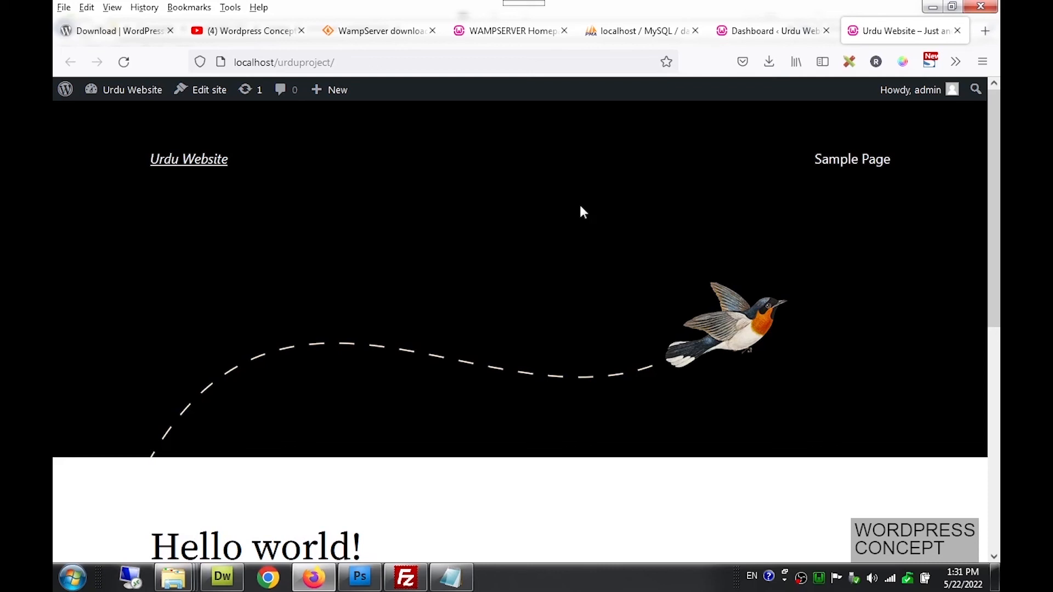
click(751, 31)
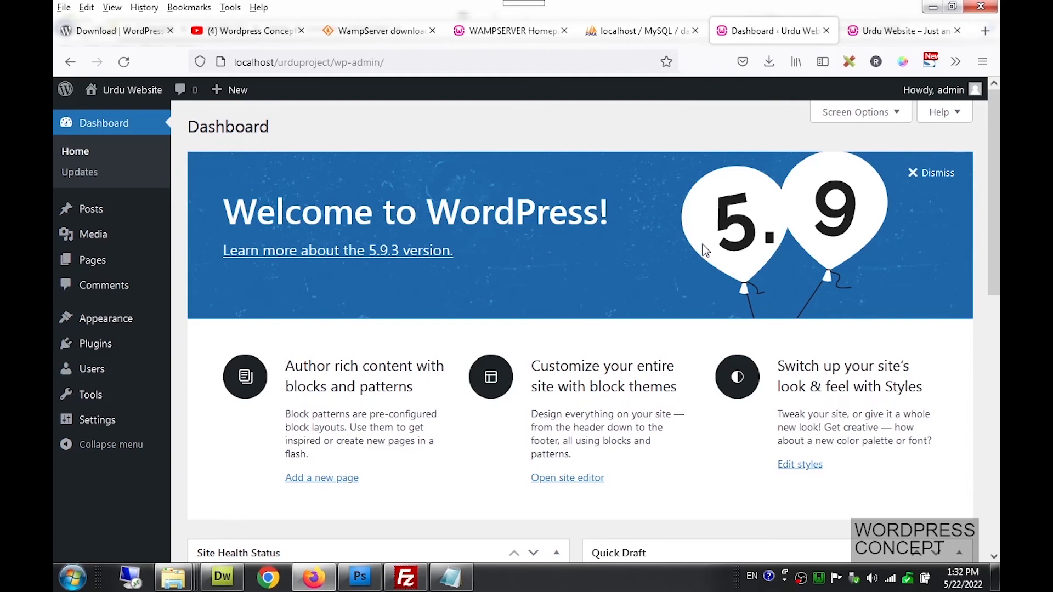
click(919, 32)
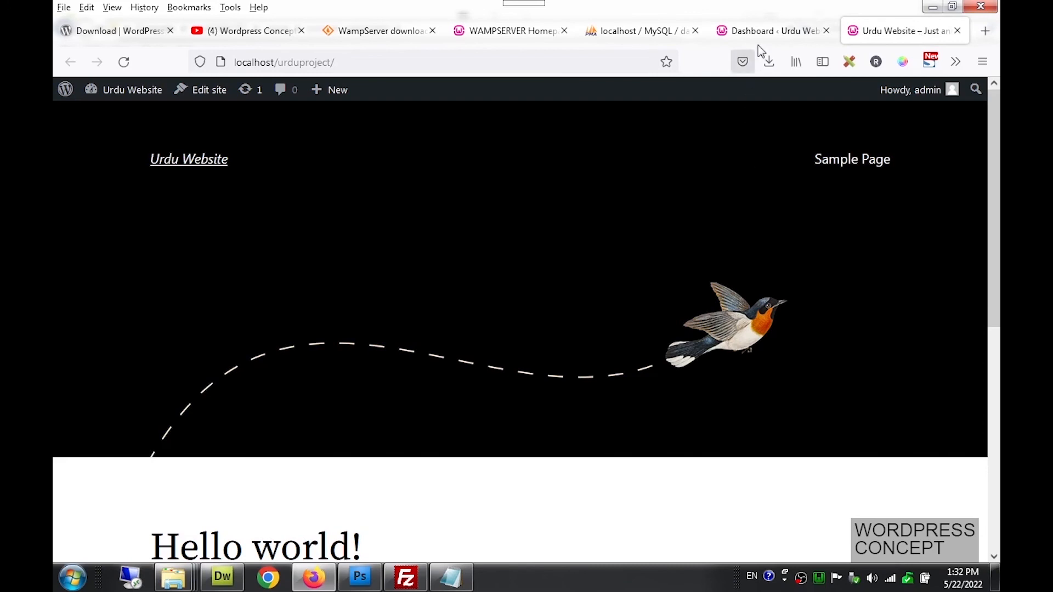
click(763, 32)
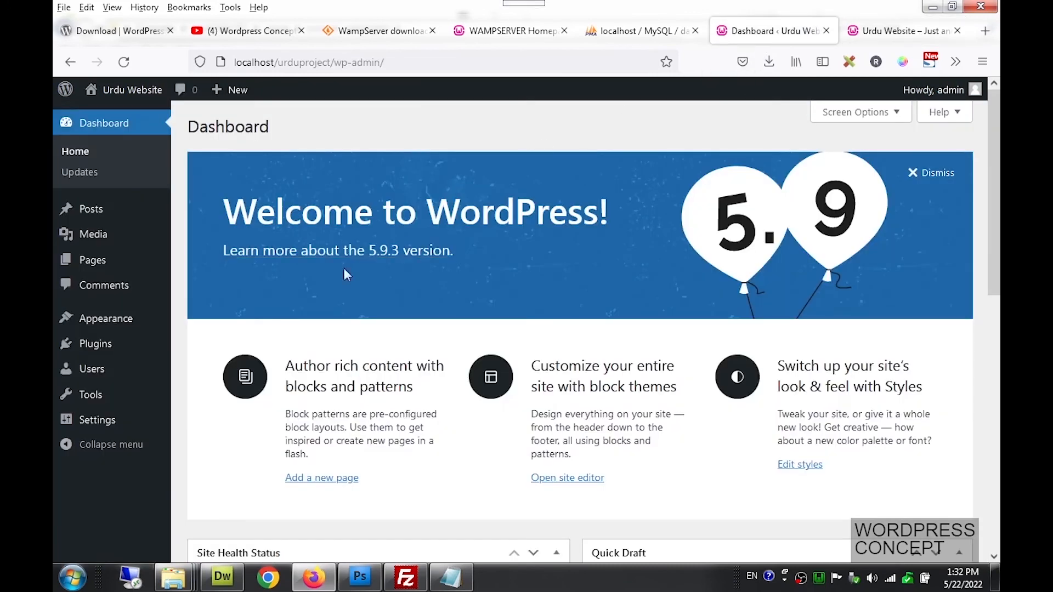
Open Appearance to list the three installed themes, with Twenty Twenty-Two active
click(135, 324)
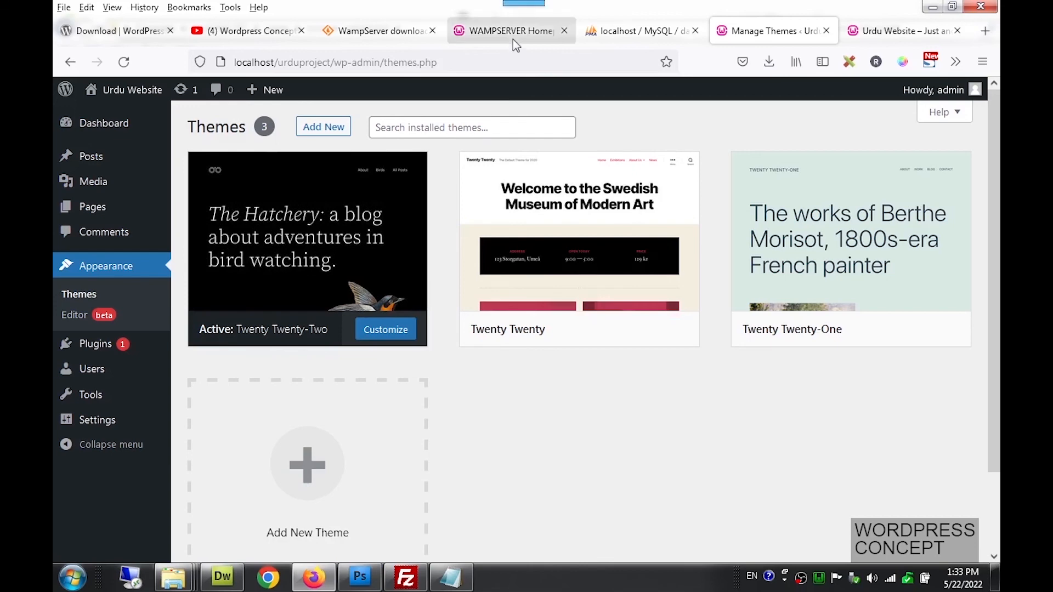
Check the WAMPSERVER Homepage and download tabs, open the SourceForge home page, then go back
click(513, 38)
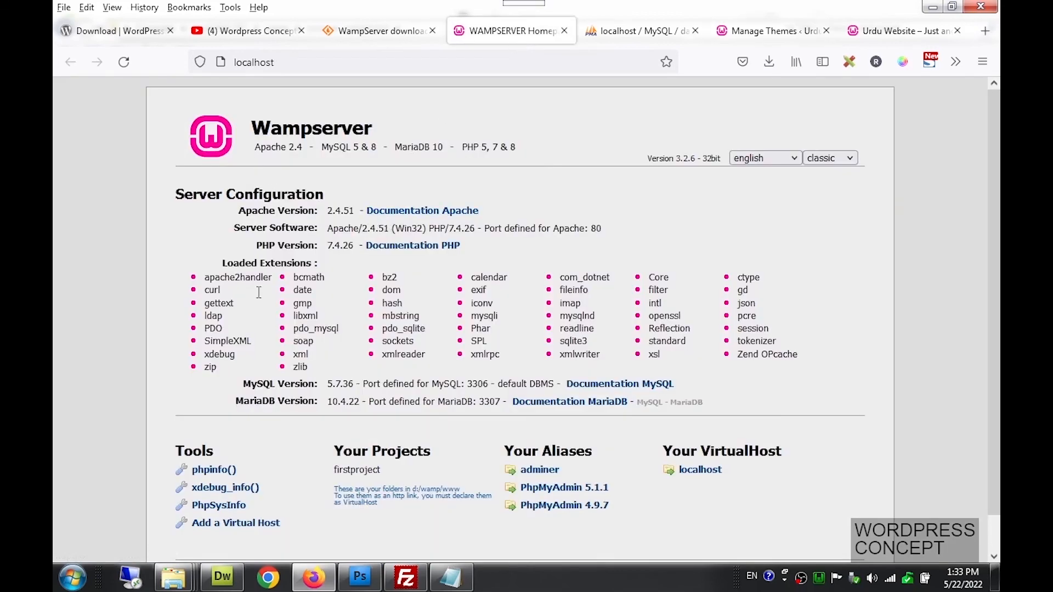
click(378, 31)
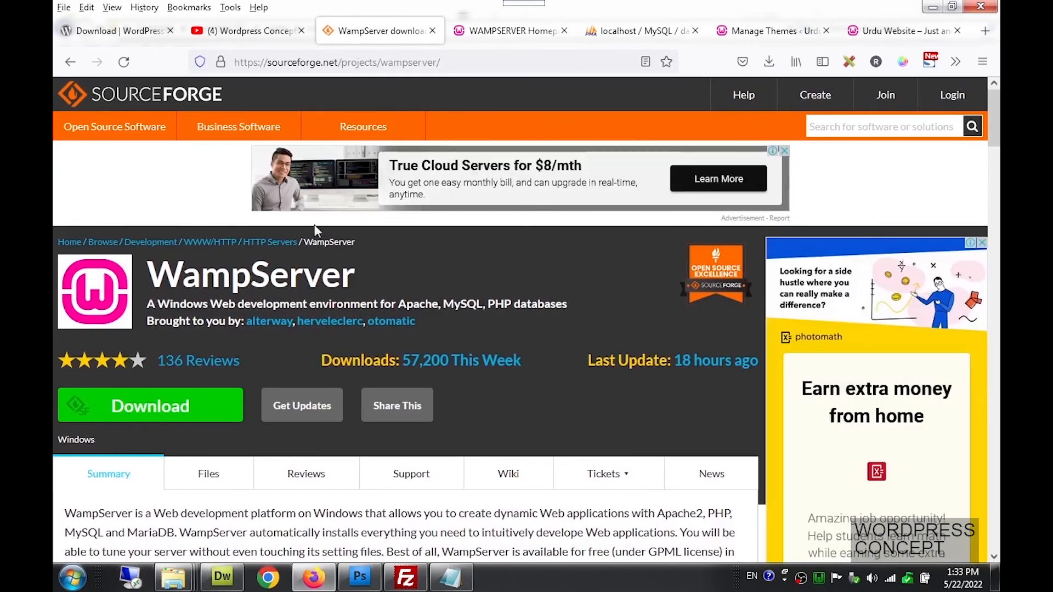
click(151, 93)
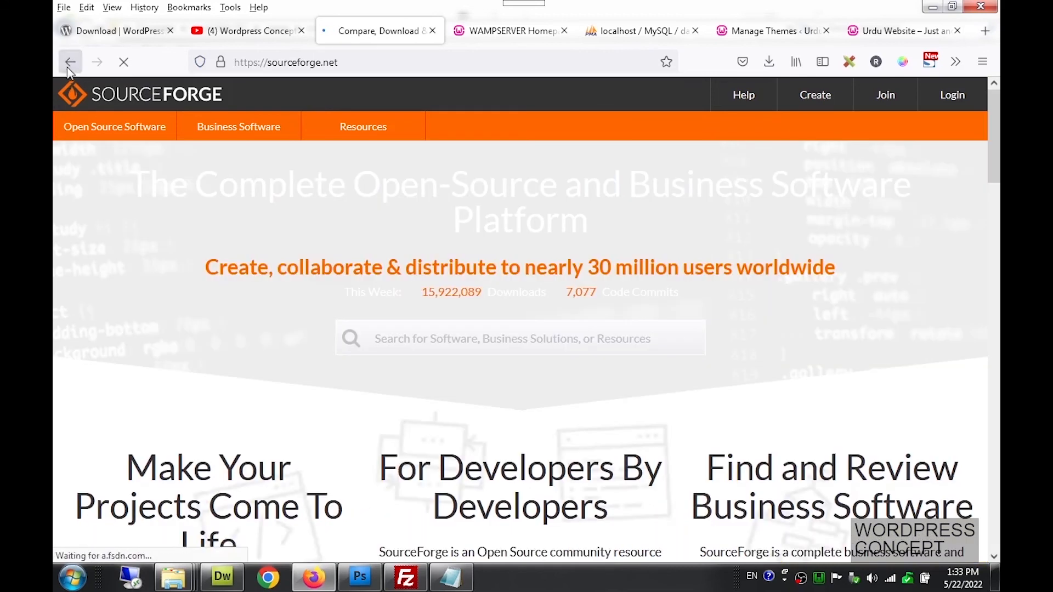
click(69, 63)
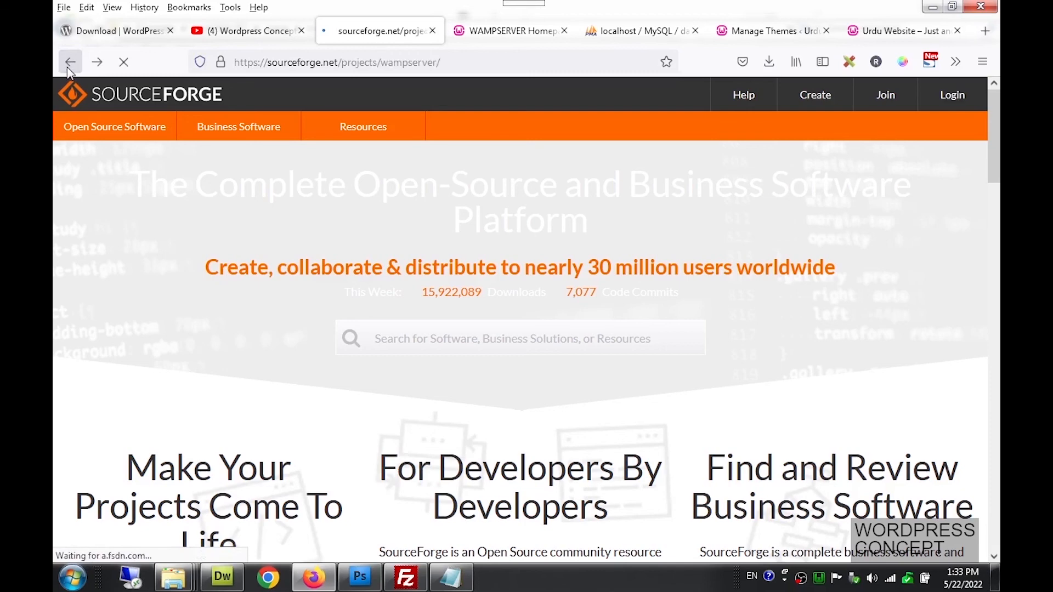